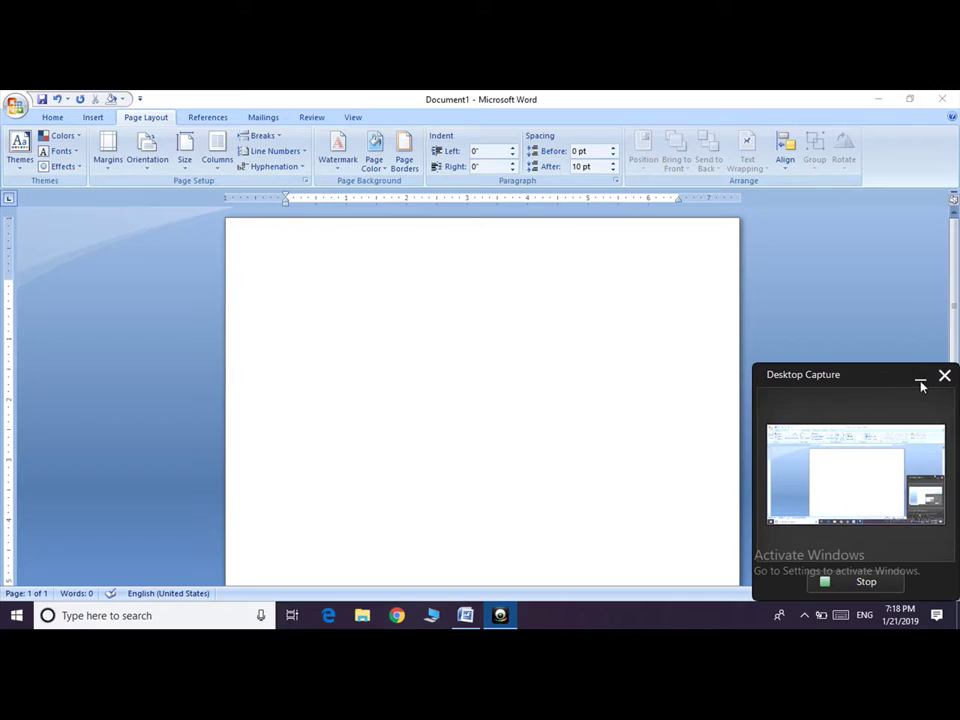
Apply the built-in Equity theme from the Page Layout Themes gallery.
left_click(919, 377)
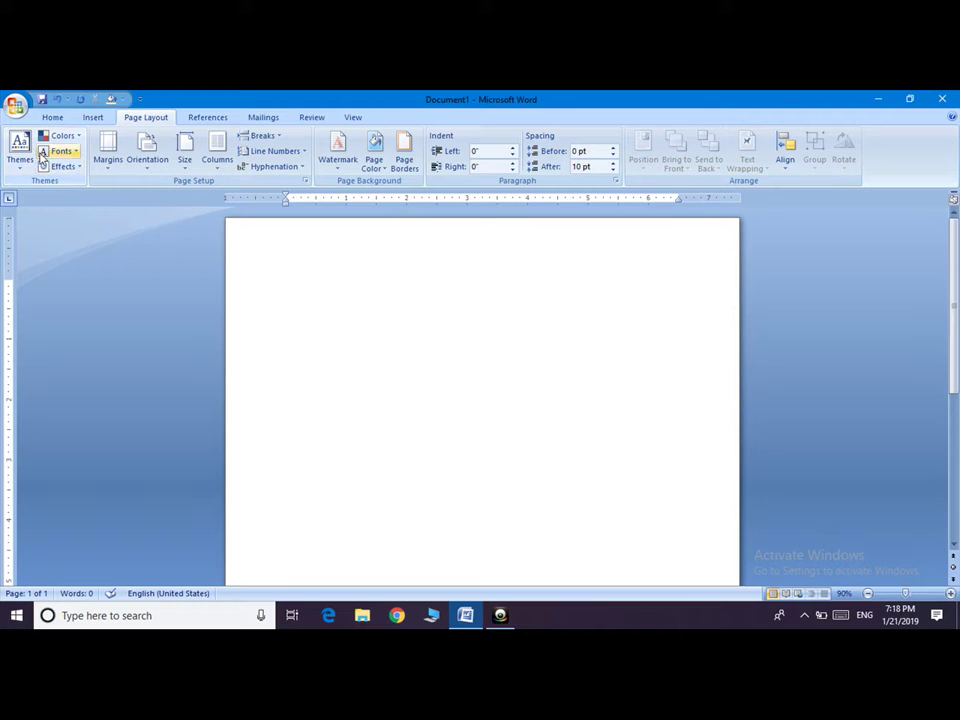
left_click(22, 160)
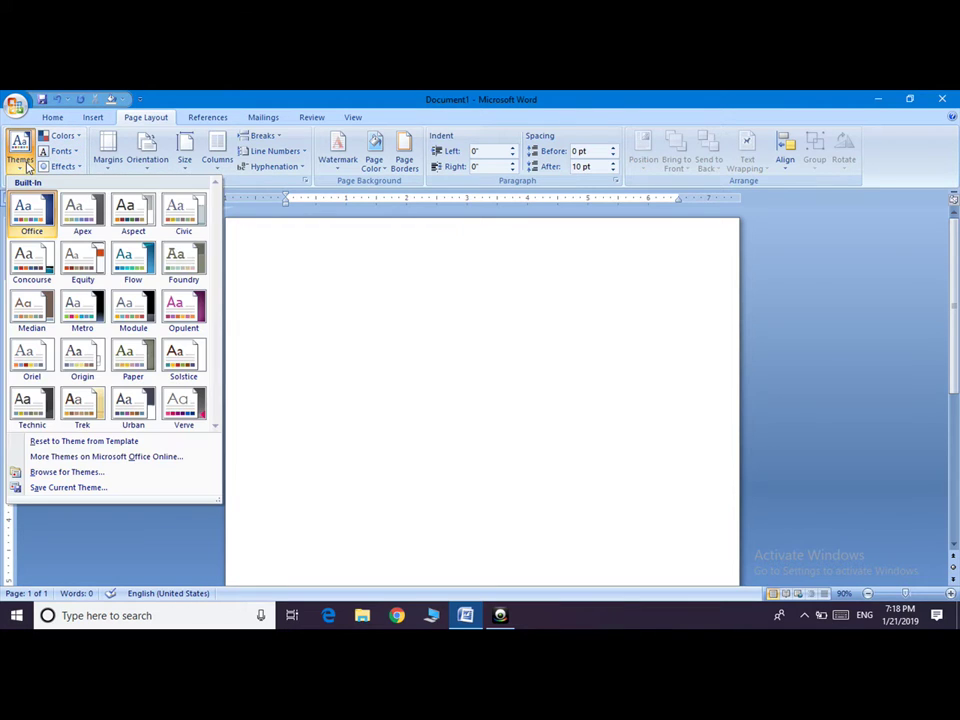
left_click(82, 262)
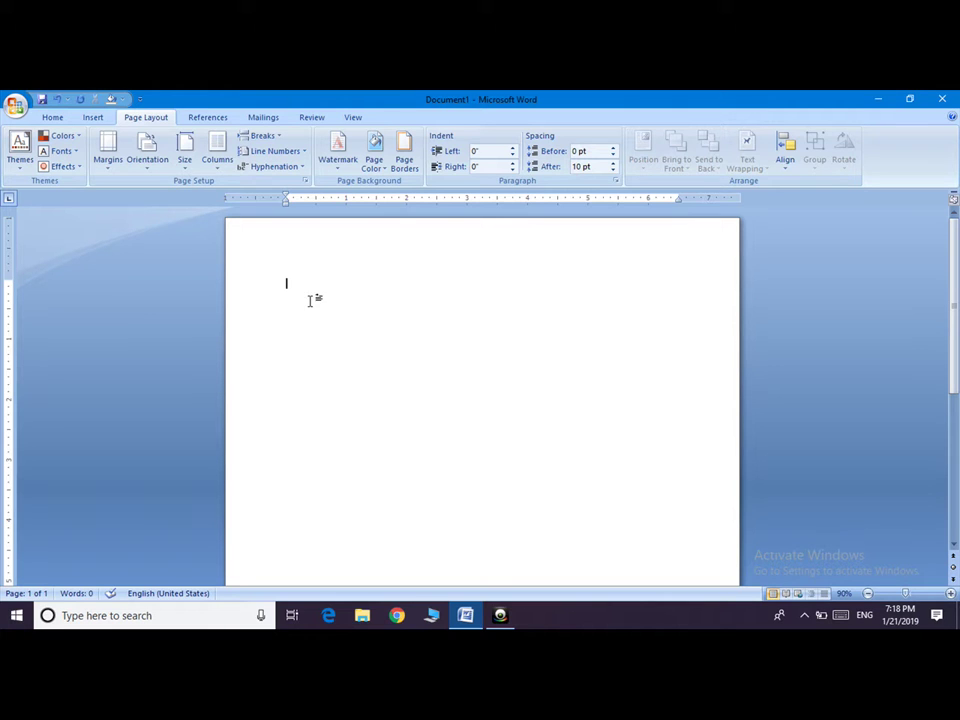
Set a salmon page colour, generate =rand() sample paragraphs, and select the last word.
left_click(376, 164)
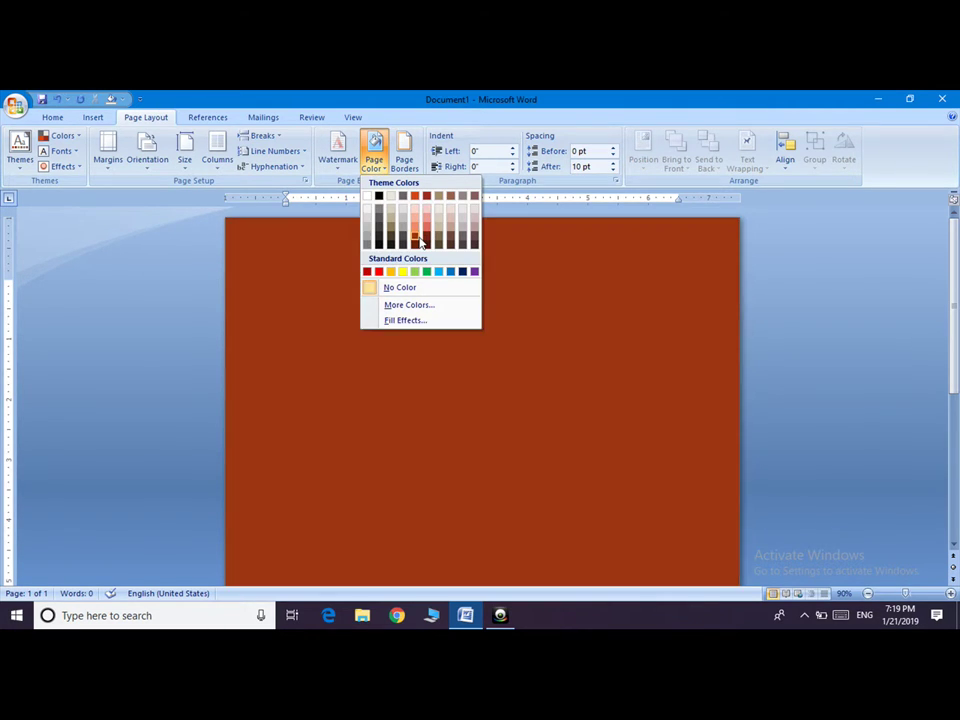
left_click(425, 224)
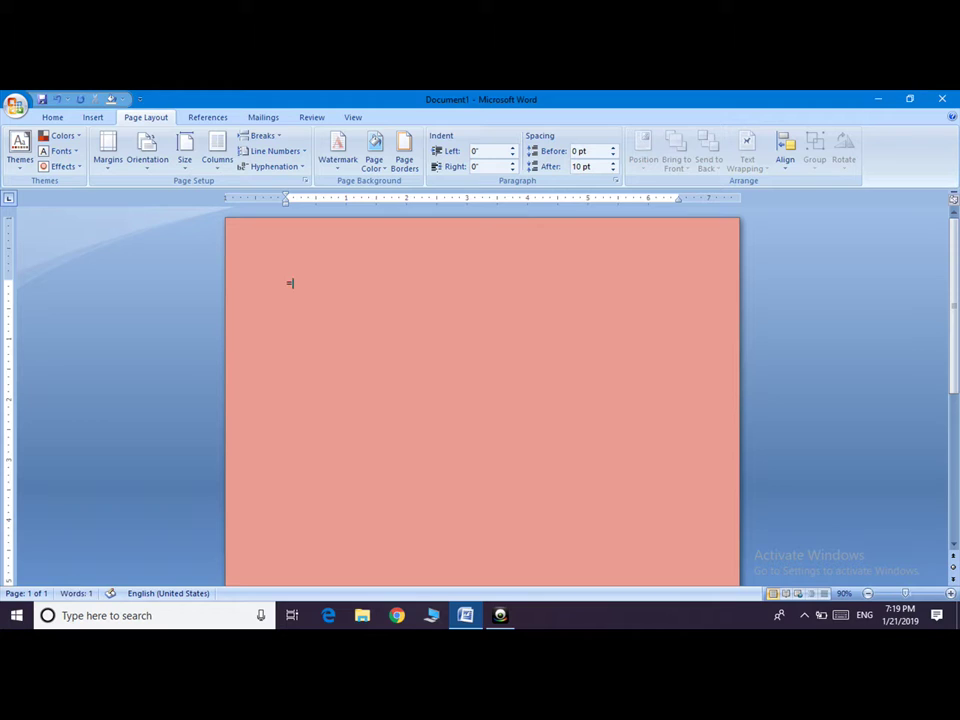
type("=rand(")
key("Return")
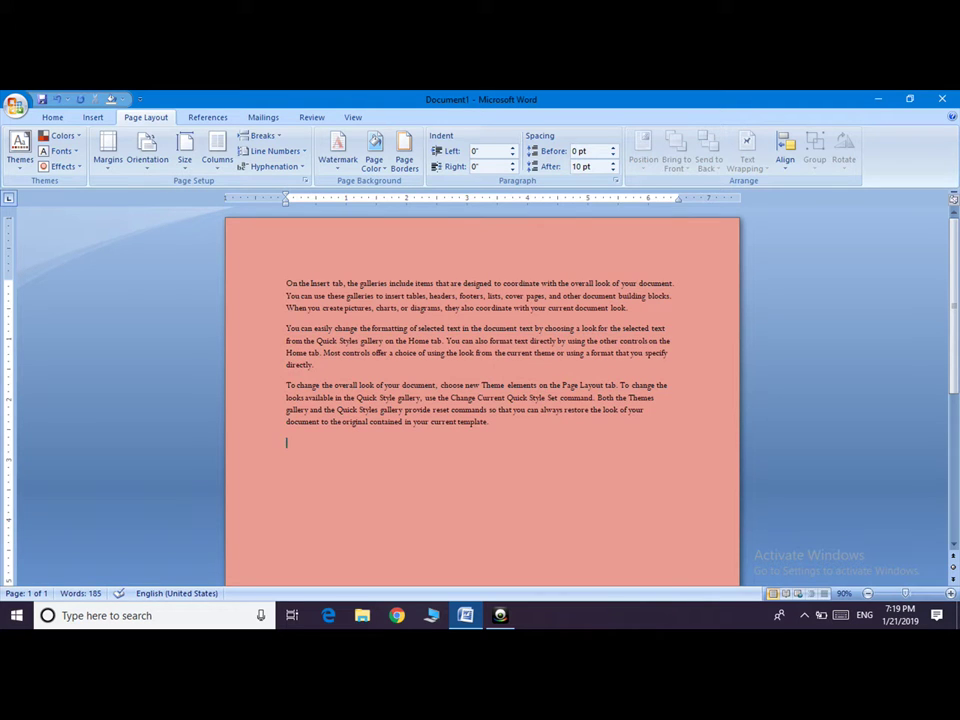
key("Left")
key("shift+Left")
key("shift+Left")
key("shift+Left")
key("shift+Left")
key("shift+Left")
key("shift+Left")
Select all the sample text and enlarge it two sizes with Ctrl+Shift+>.
triple_click(223, 254)
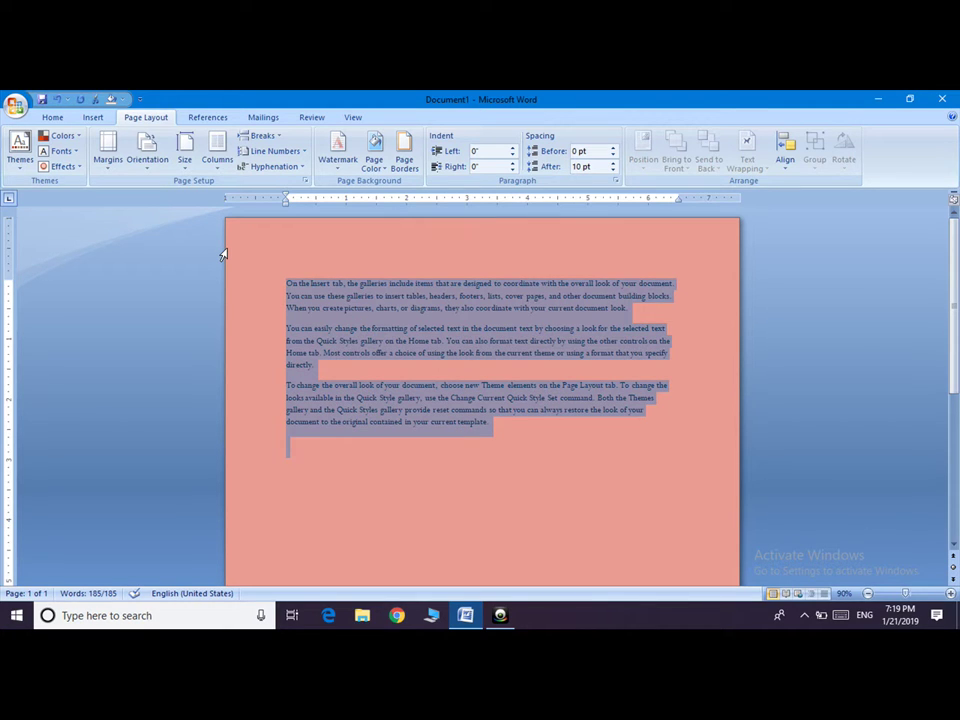
key("ctrl+shift+period")
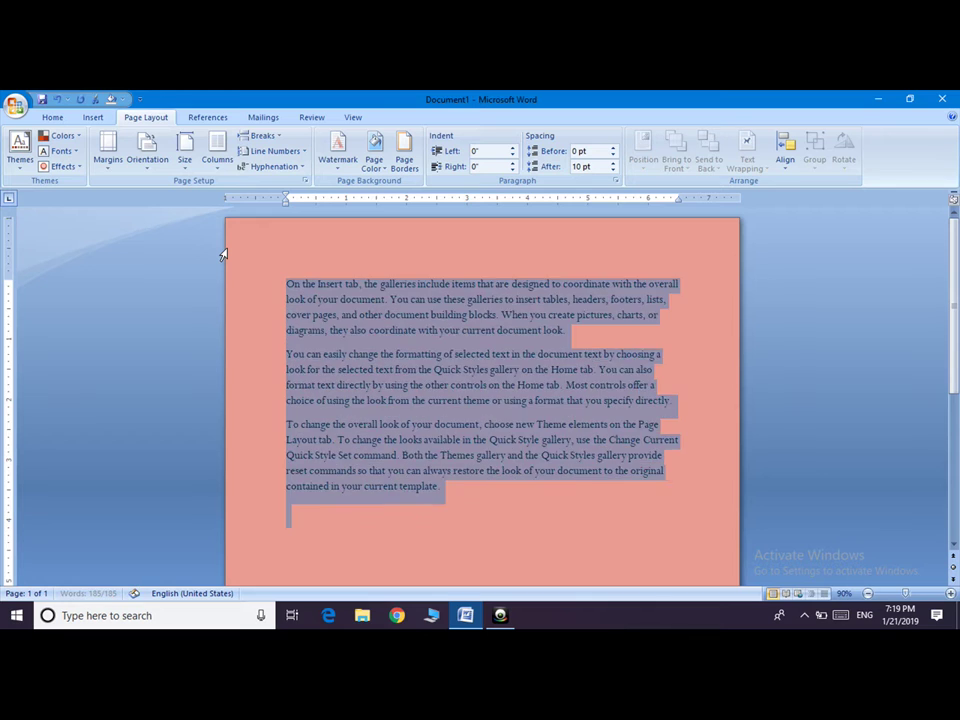
key("ctrl+shift+period")
key("ctrl+shift+period")
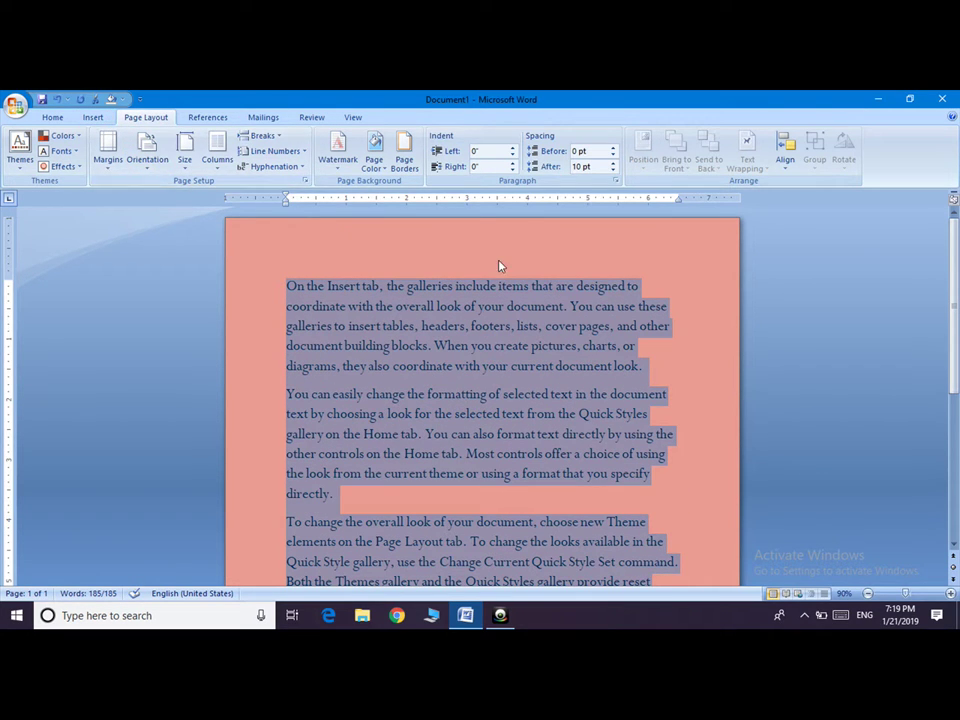
Apply a new theme colour set, leaving theme fonts and effects unchanged.
left_click(20, 168)
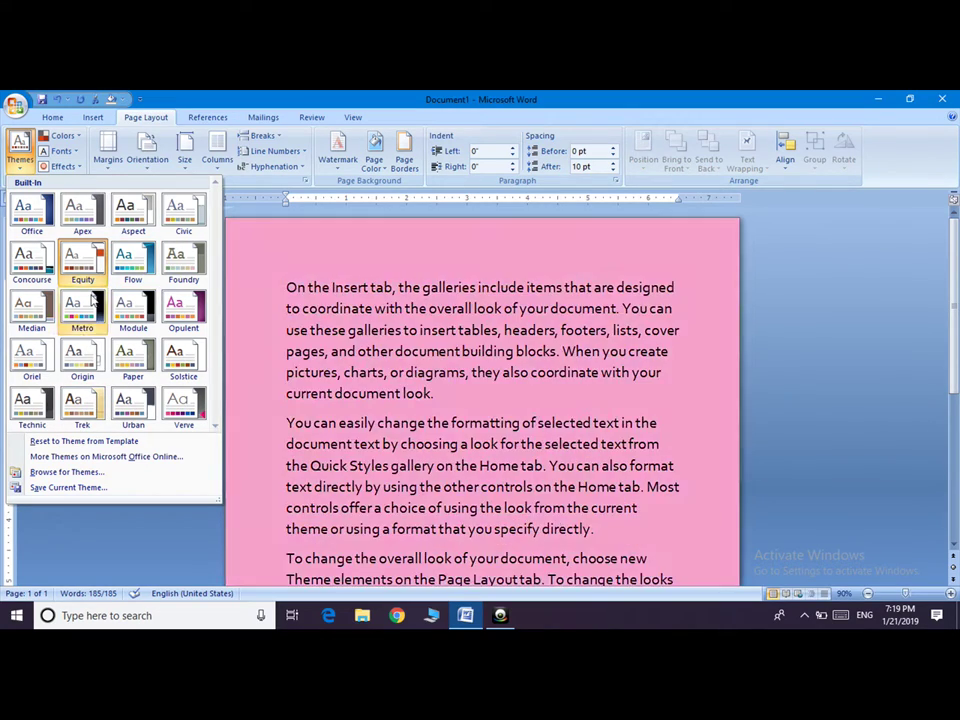
left_click(78, 138)
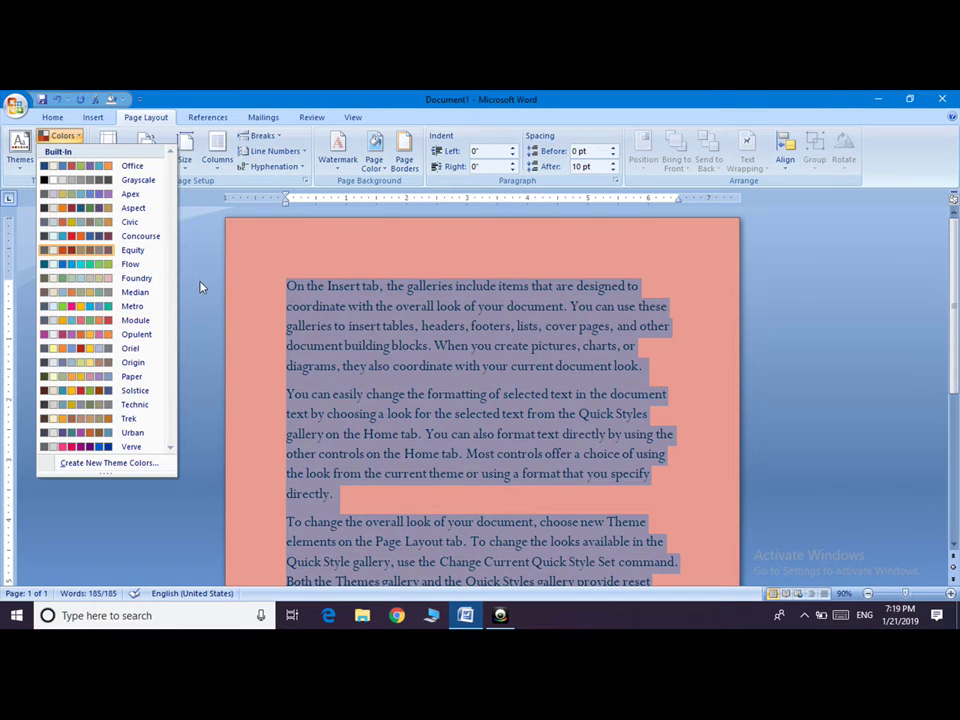
left_click(149, 210)
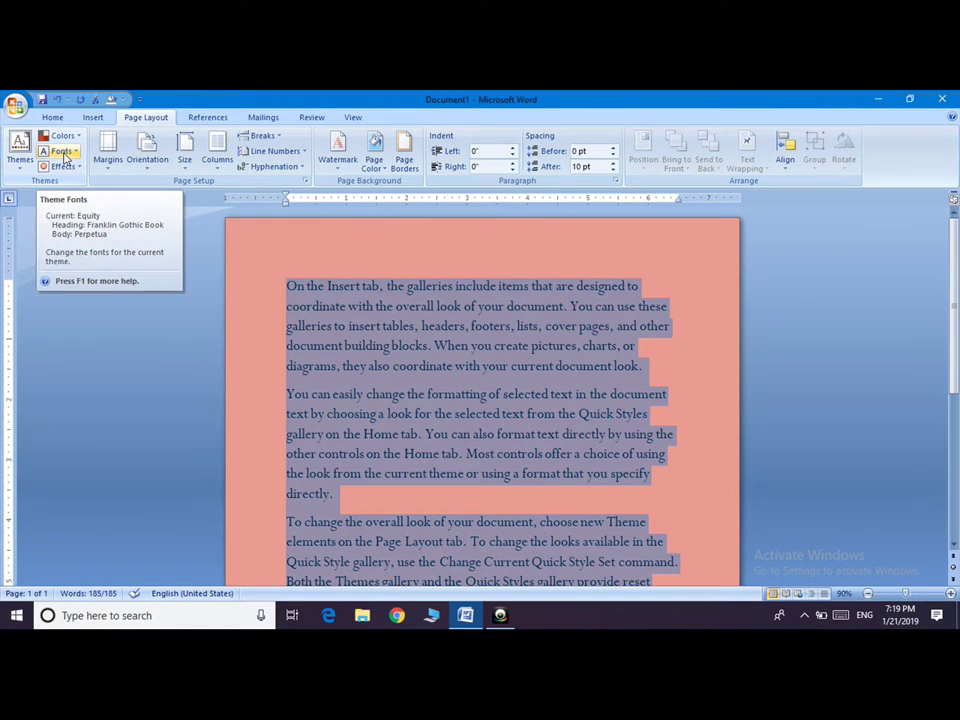
left_click(62, 151)
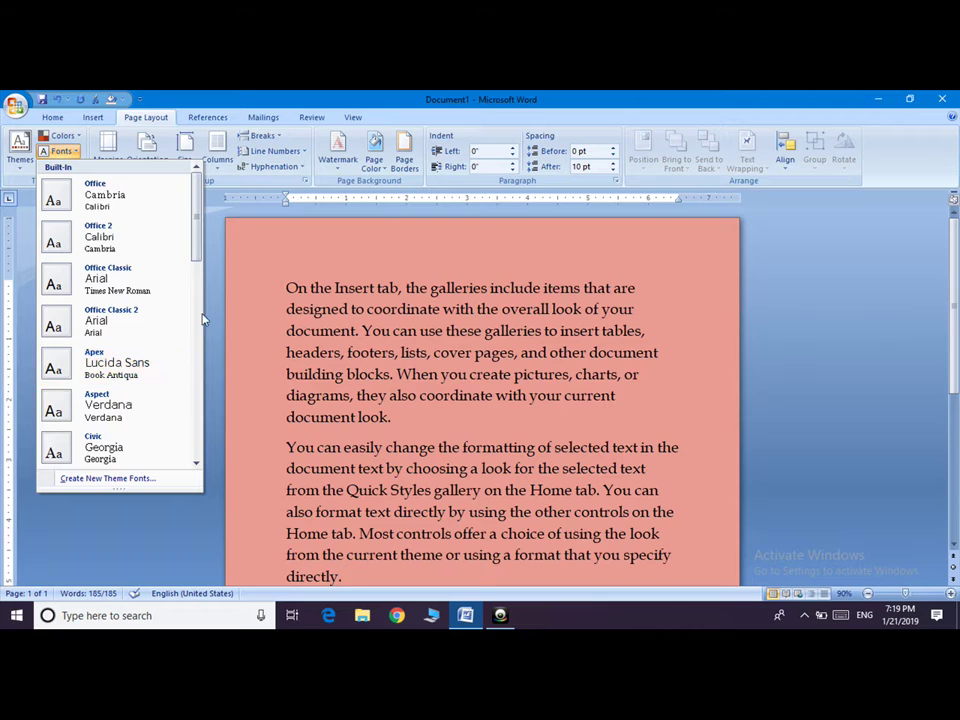
key("ctrl+a")
left_click(220, 311)
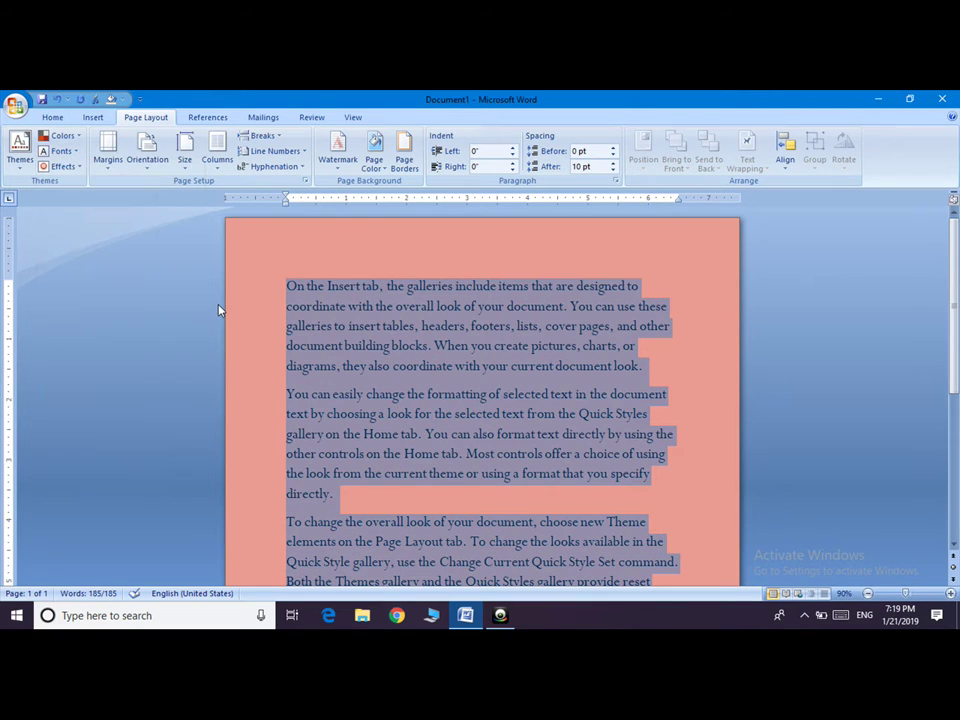
left_click(66, 167)
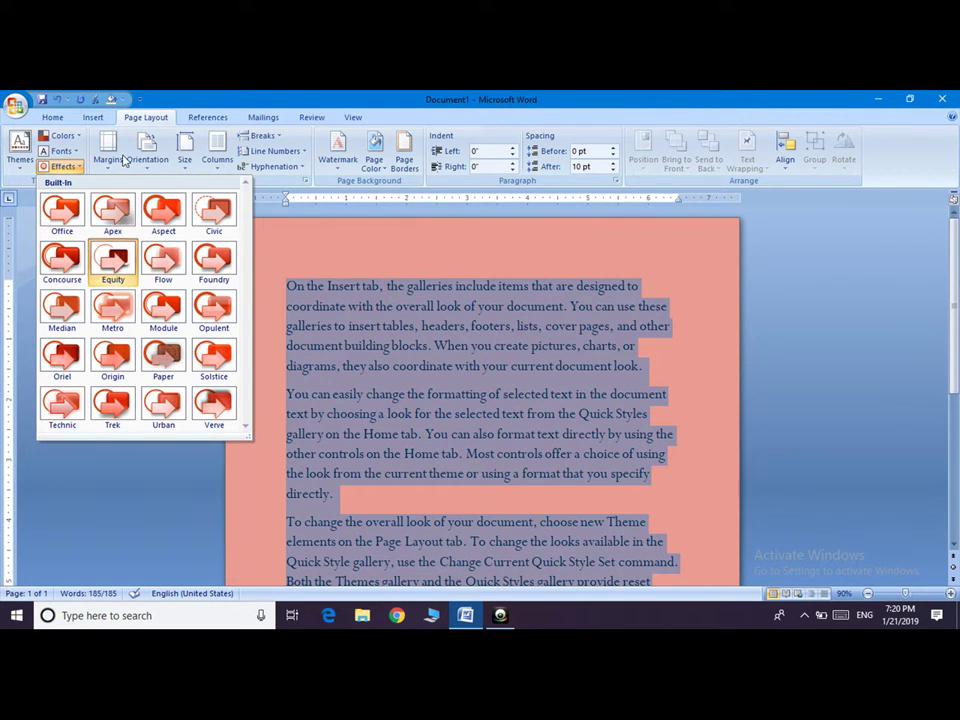
left_click(95, 117)
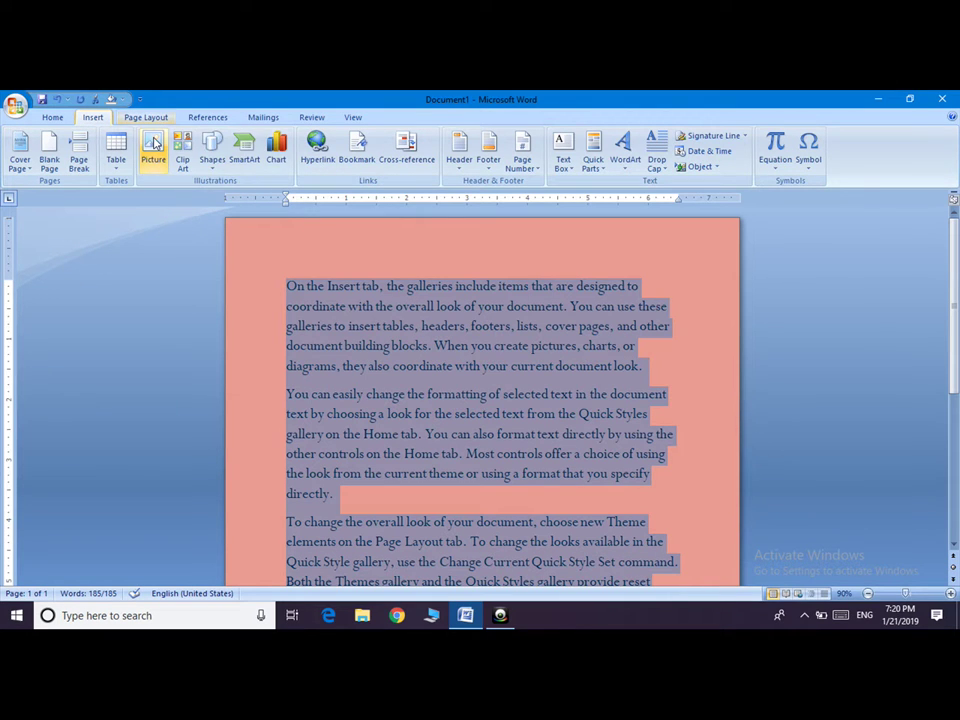
Draw a rounded rectangle near the top centre of the page.
left_click(211, 150)
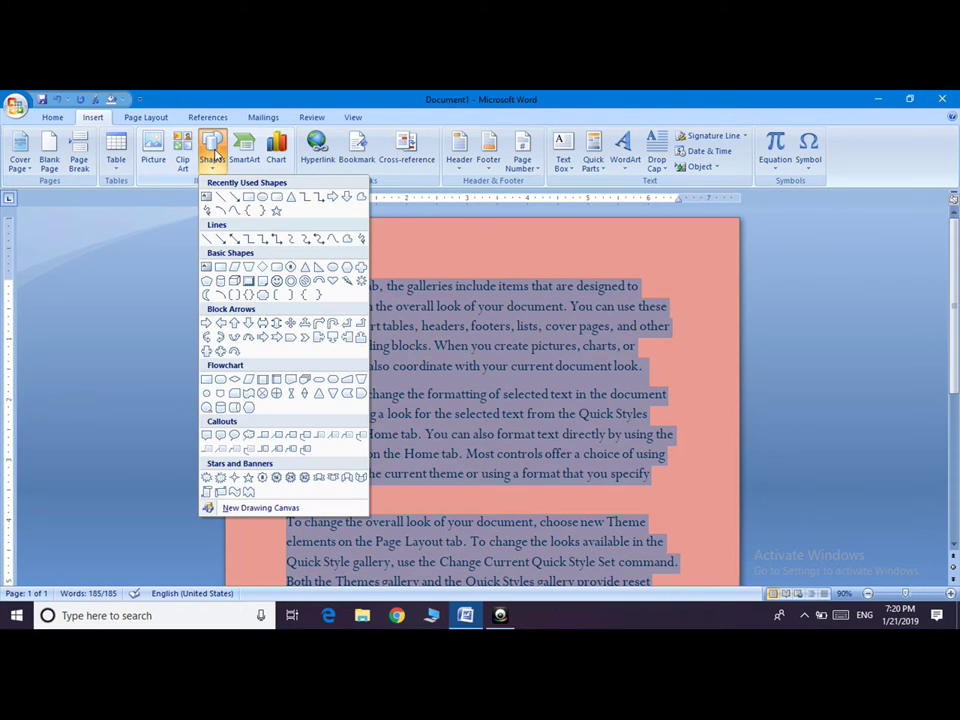
left_click(277, 198)
left_click_drag(426, 244, 544, 353)
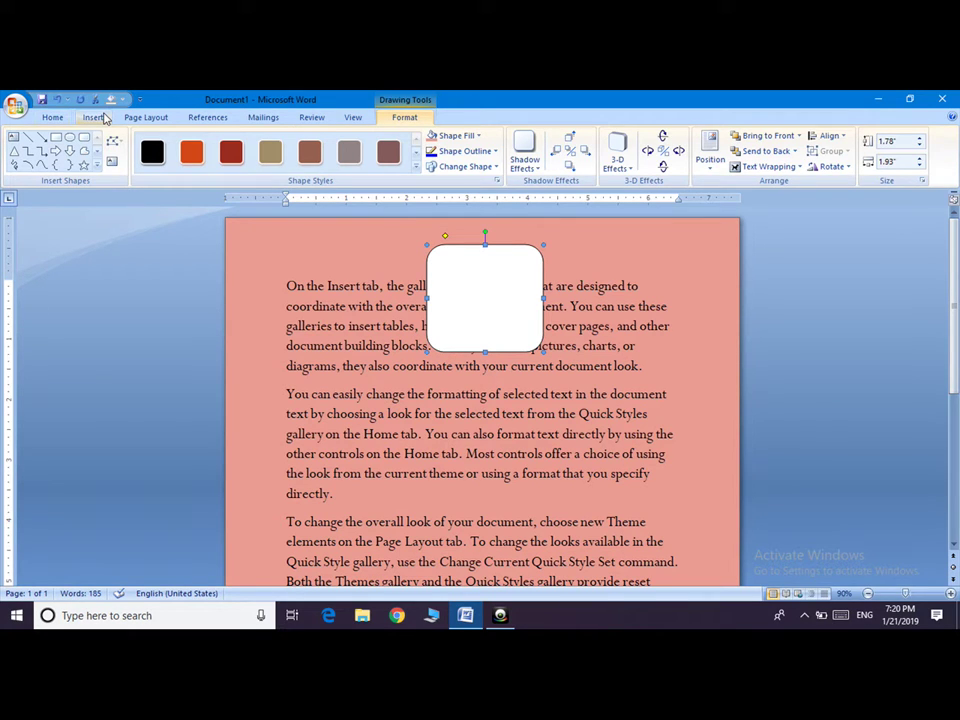
left_click(100, 117)
Apply the Metro theme effects to the document.
left_click(146, 117)
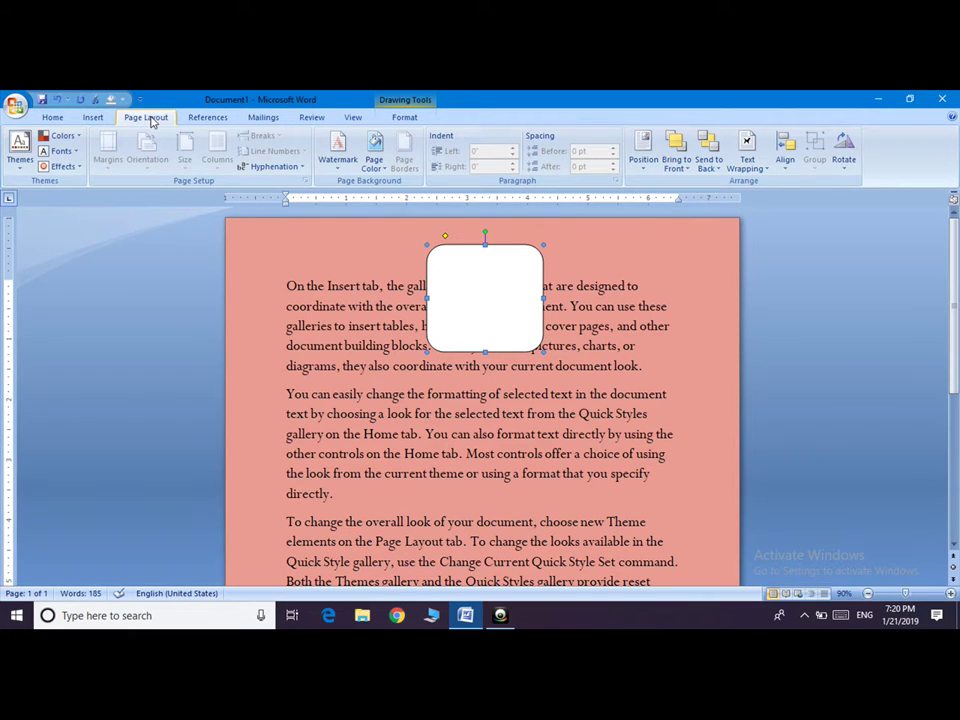
left_click(68, 167)
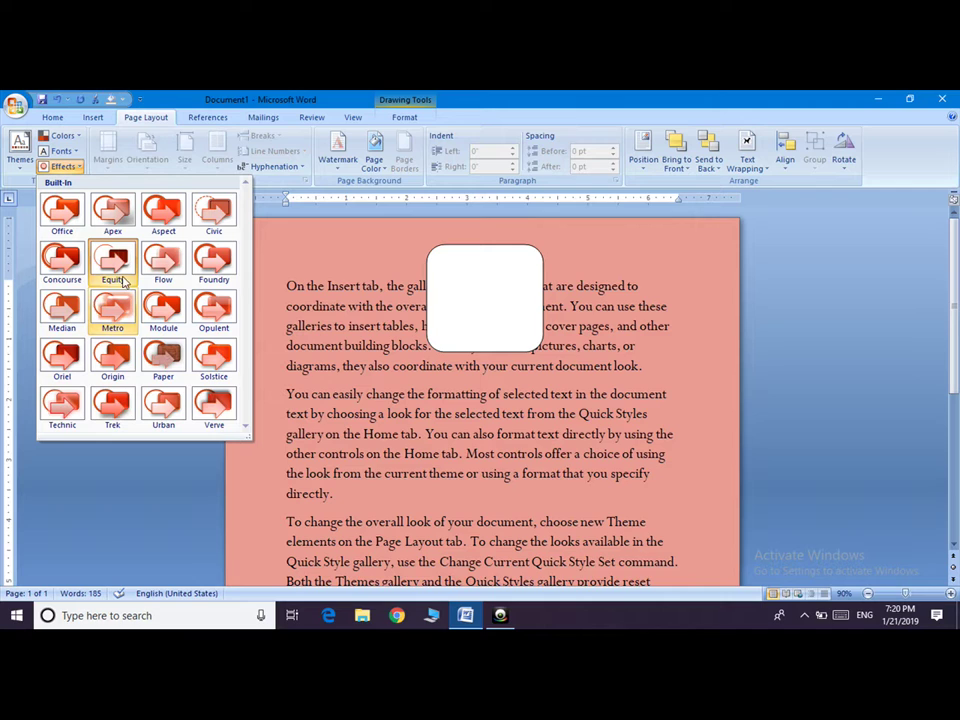
left_click(110, 310)
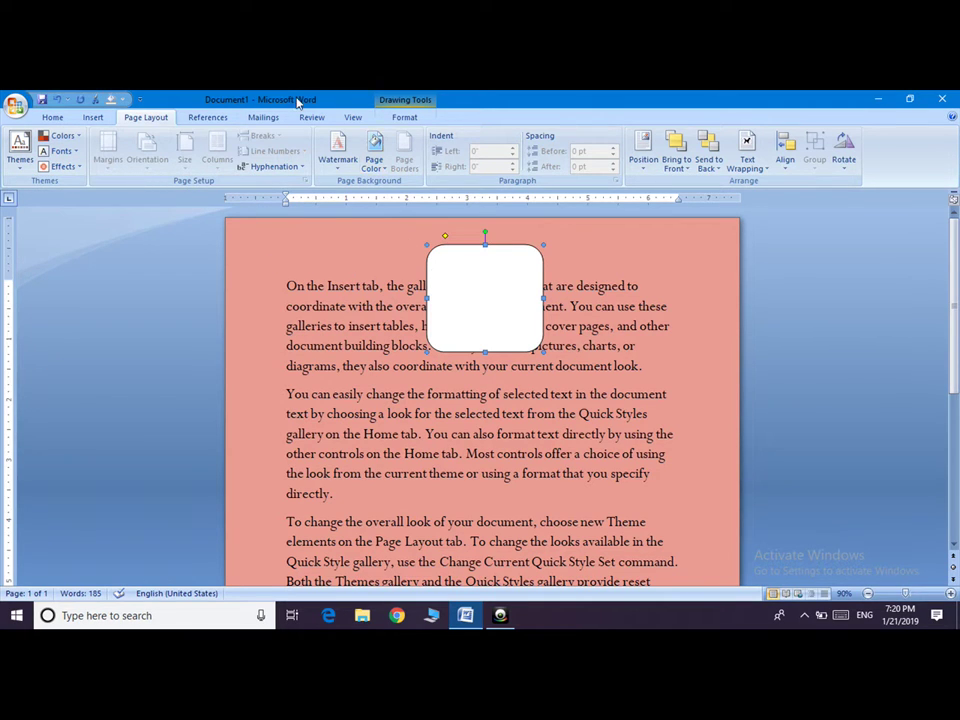
Select the rounded rectangle and delete it.
left_click(300, 283)
left_click(487, 306)
key("Delete")
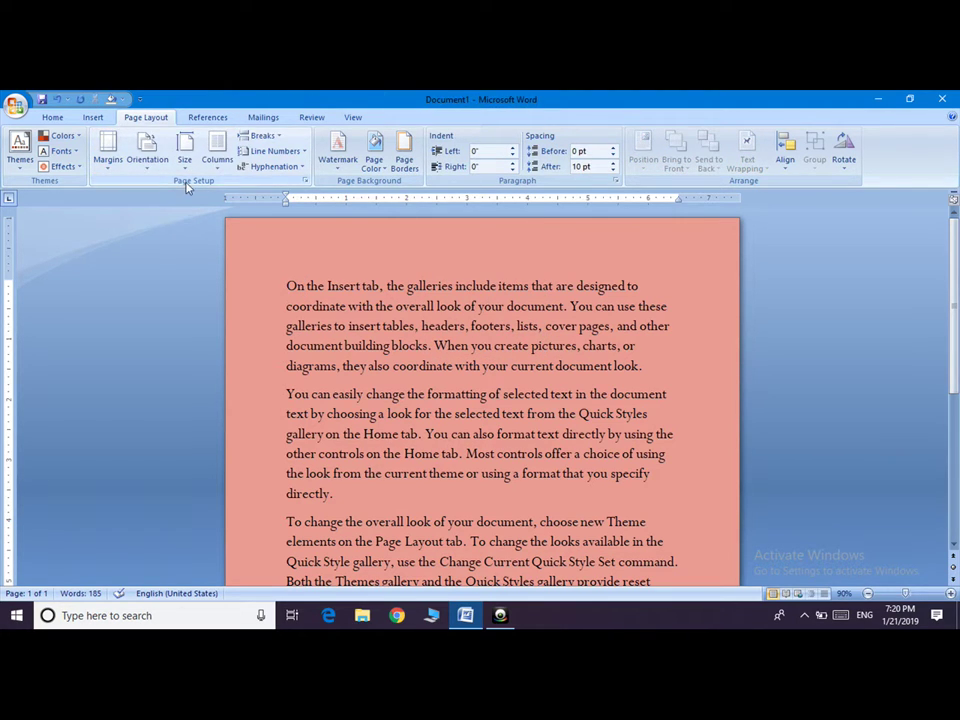
Dismiss the text context menu and show the Page Layout margin presets.
key("shift+F10")
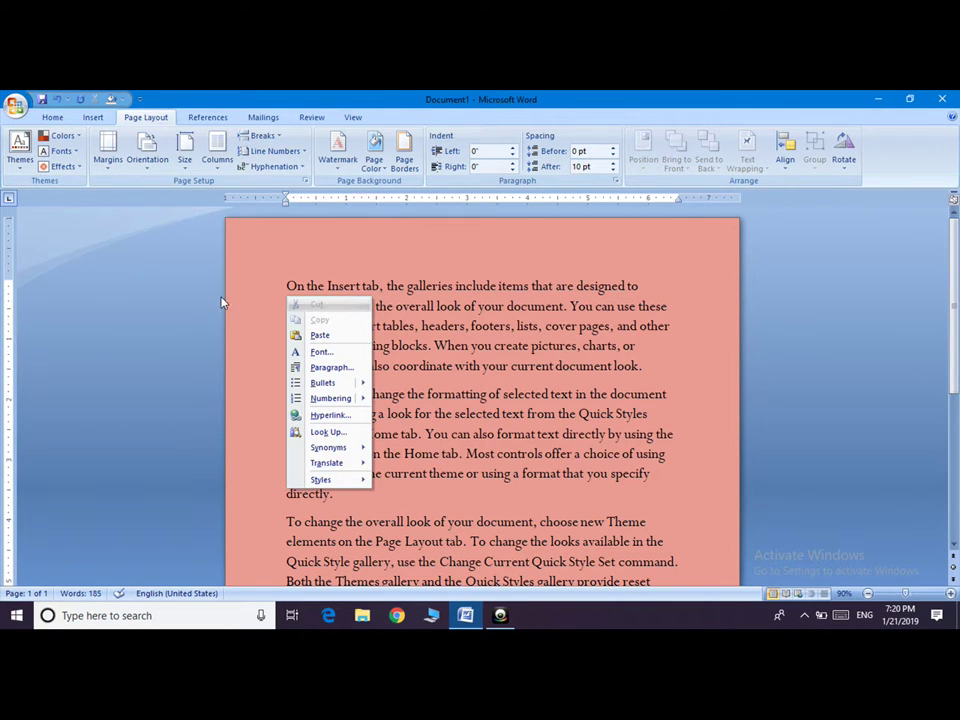
left_click(279, 315)
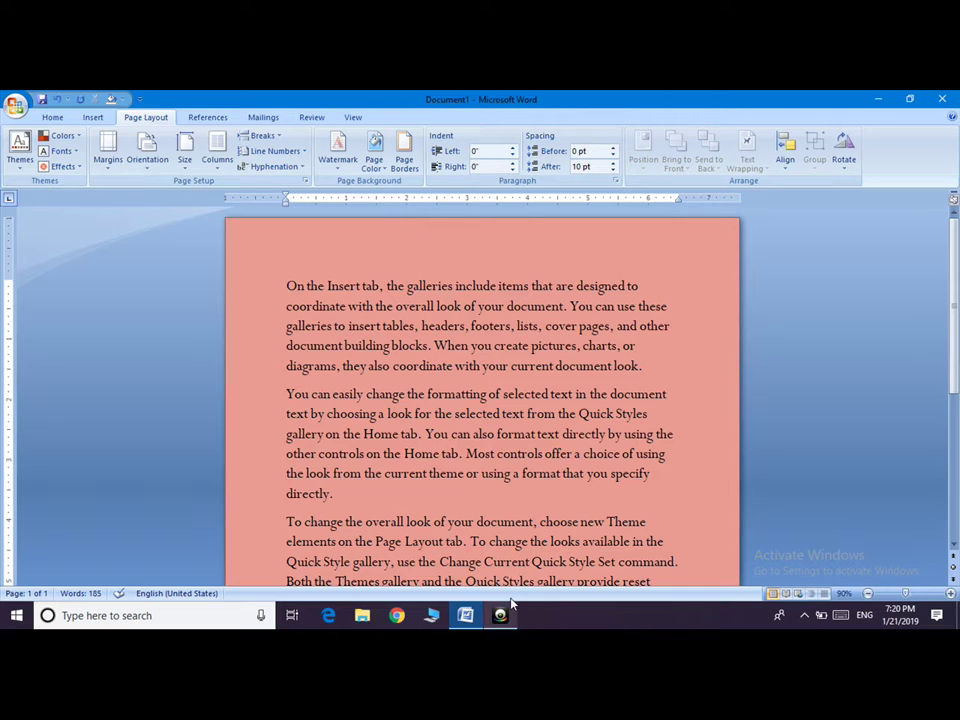
left_click(109, 165)
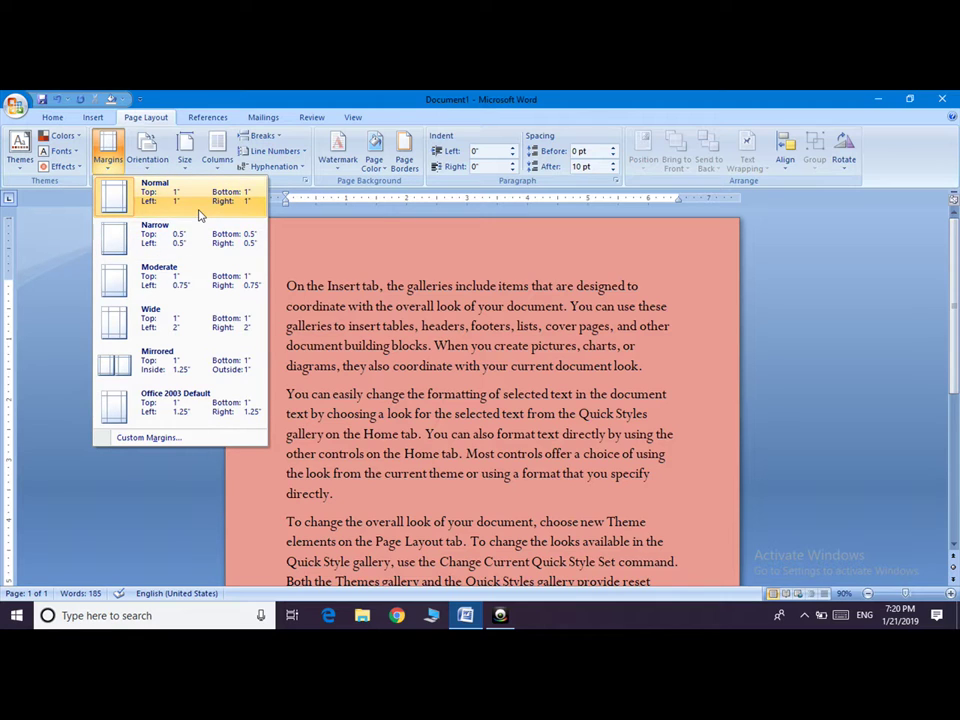
Apply Normal margins, try Landscape orientation, then return the page to Portrait.
left_click(316, 236)
left_click(147, 160)
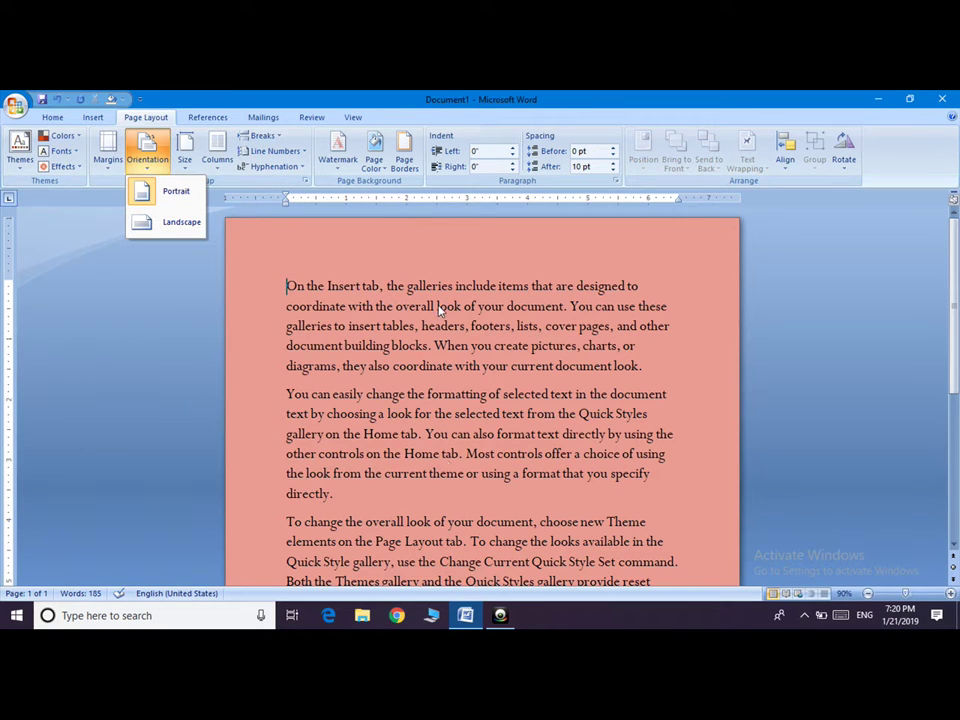
left_click(189, 223)
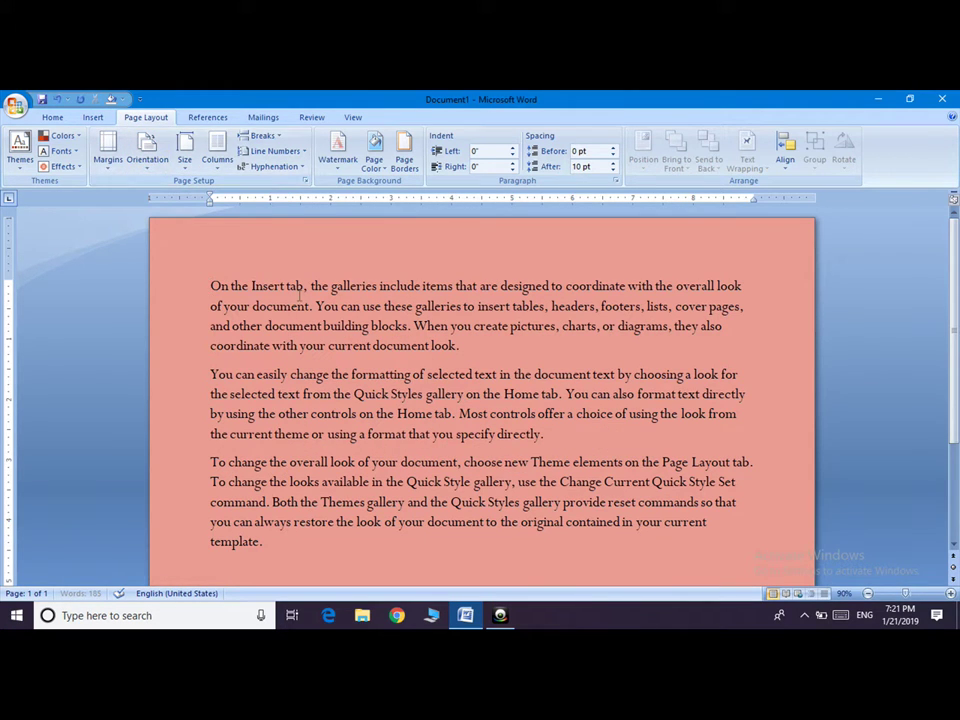
left_click(148, 155)
left_click(170, 193)
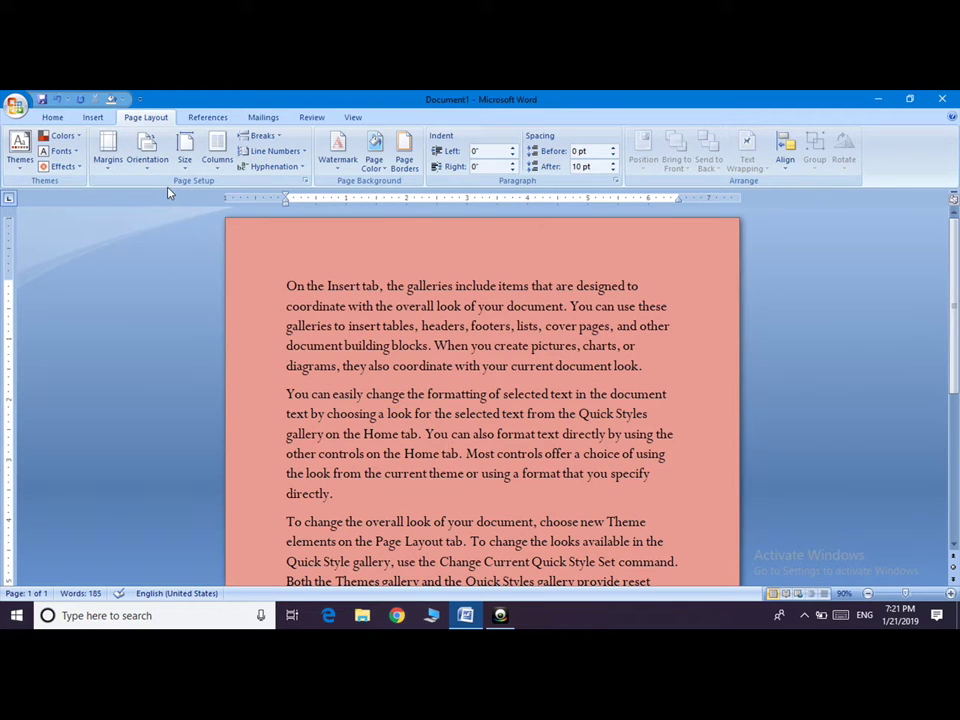
Leave the paper size unchanged and flow the text into Two columns.
left_click(185, 160)
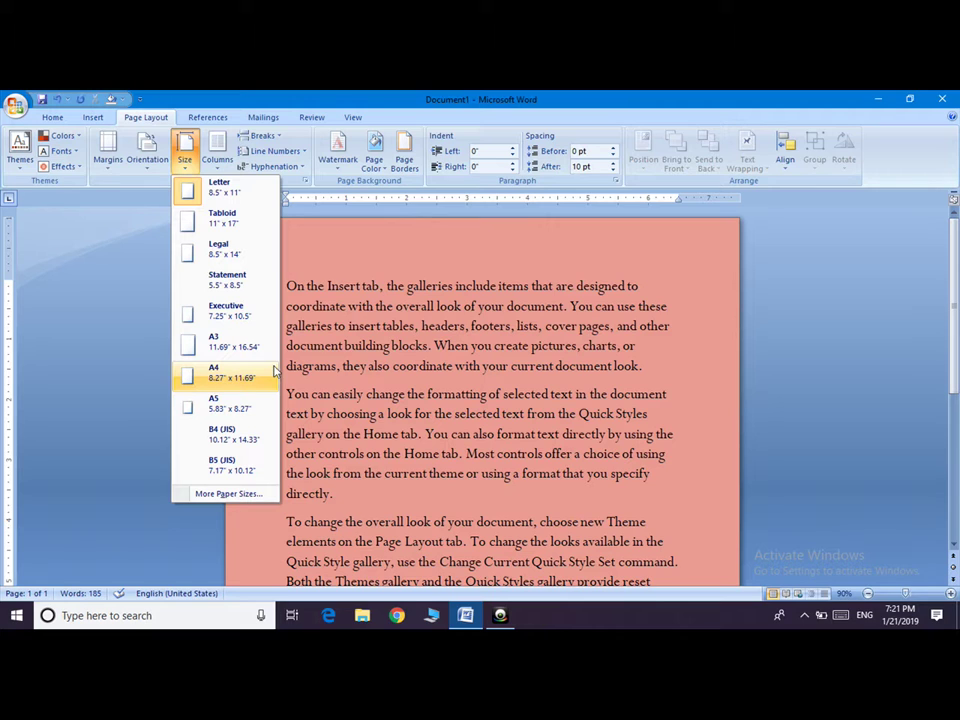
left_click(301, 260)
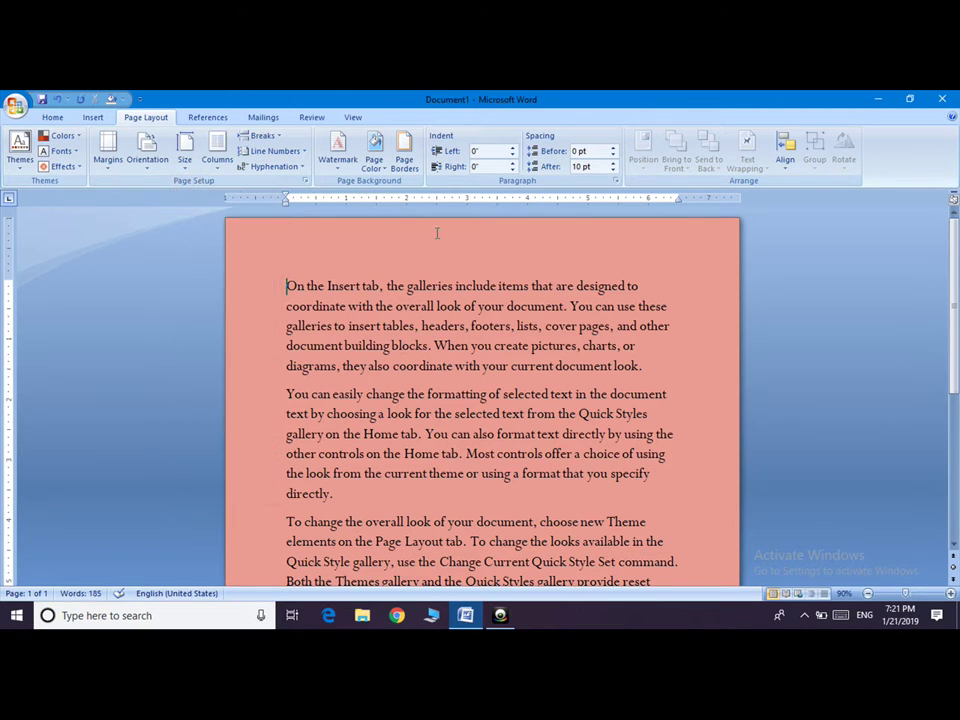
left_click(218, 152)
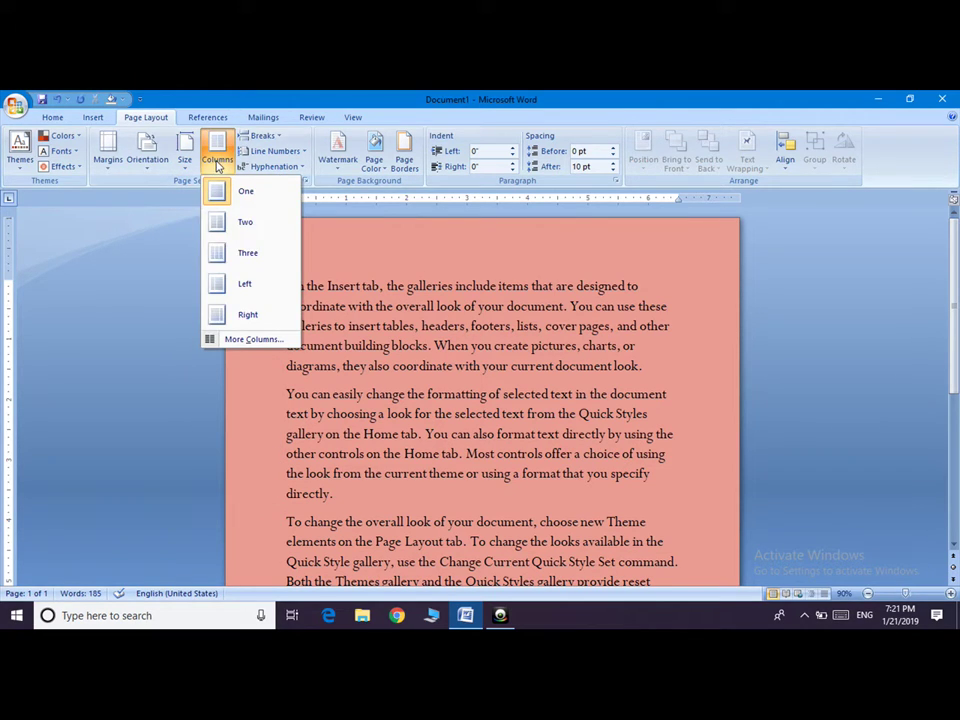
left_click(243, 221)
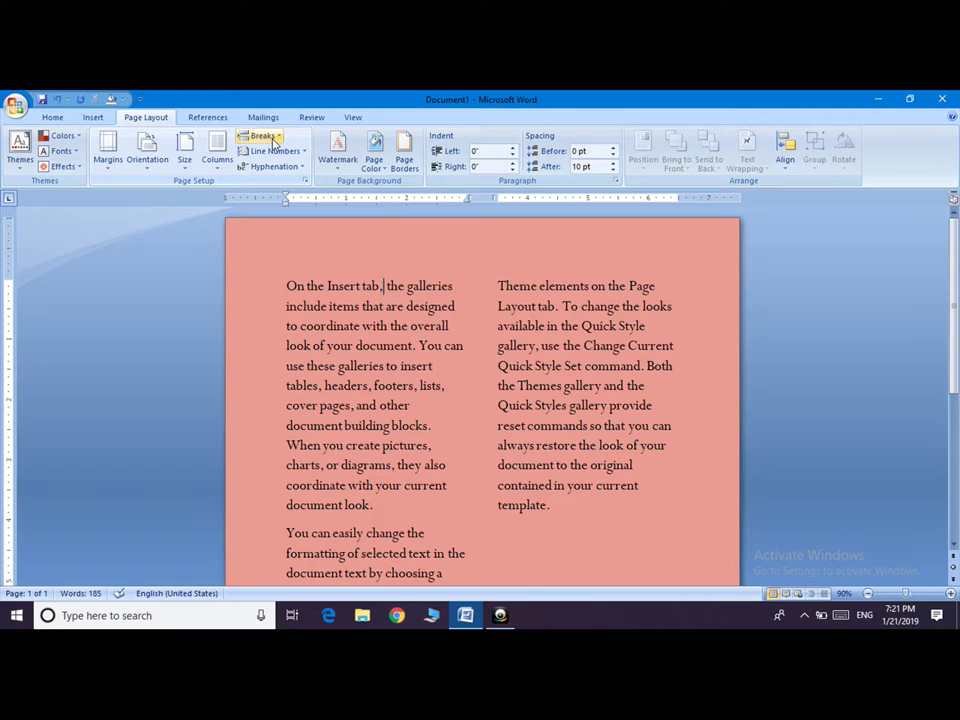
Close the Breaks list without inserting a break and show the Line Numbers choices.
left_click(270, 137)
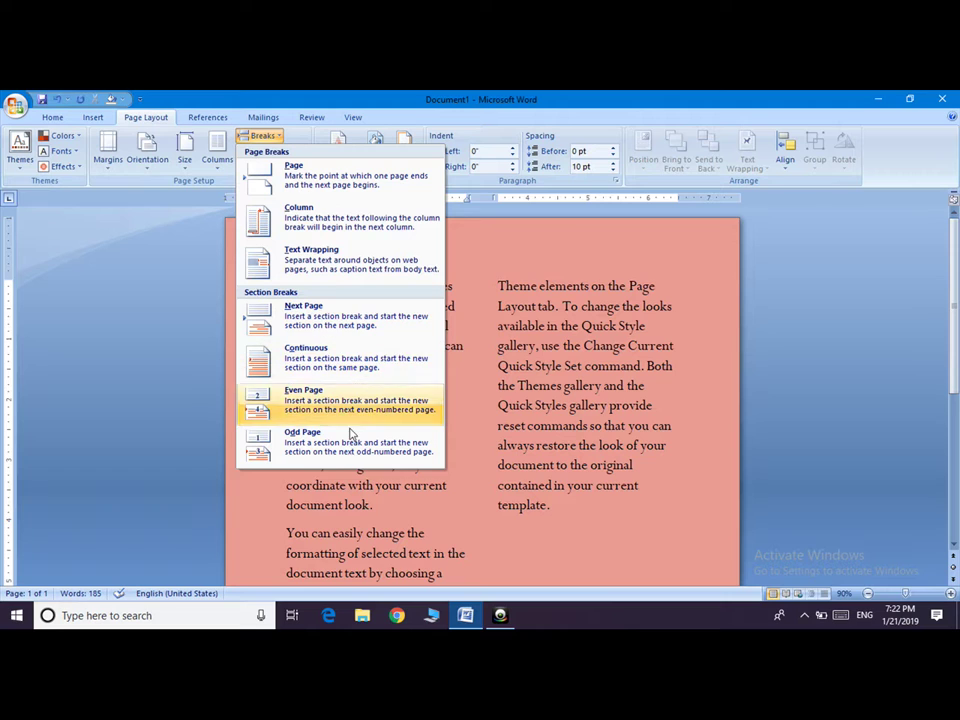
left_click(468, 305)
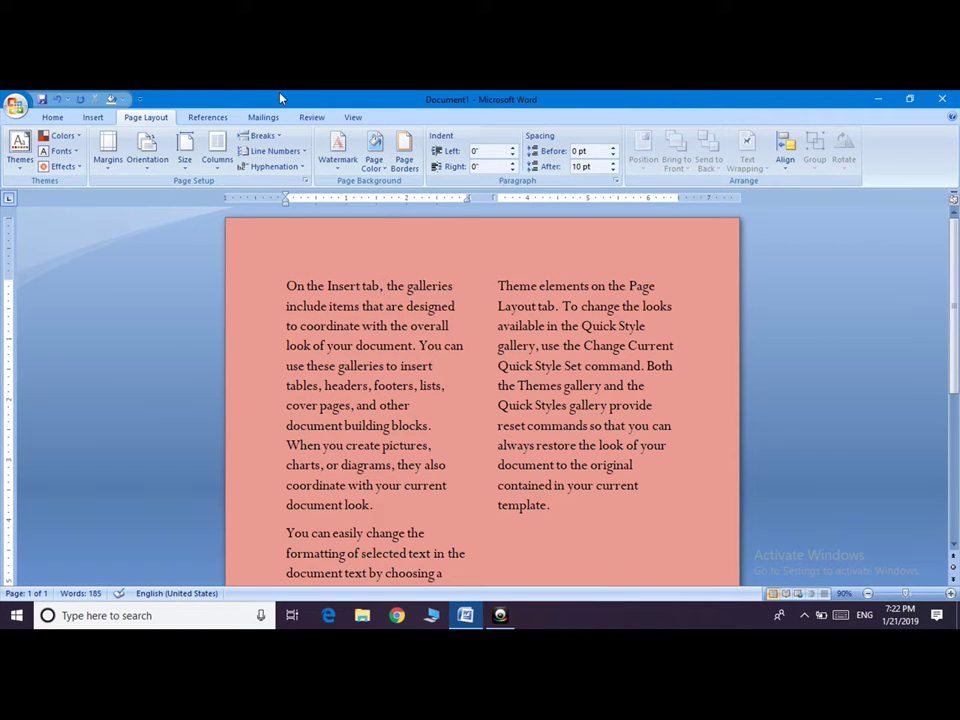
left_click(300, 156)
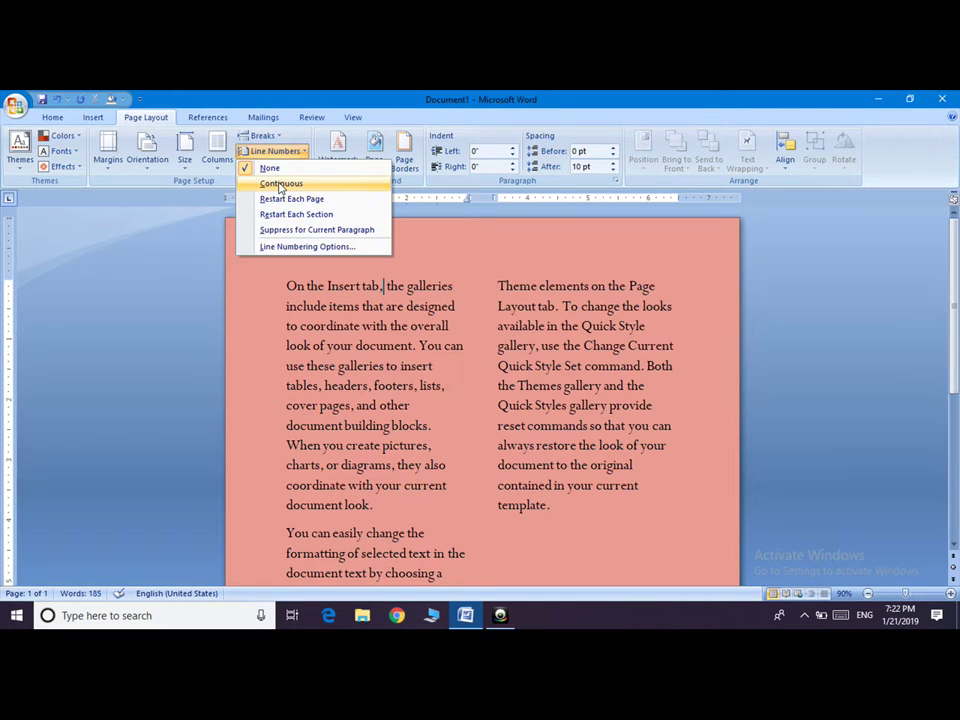
Apply Continuous line numbering, running 1 to 39 across both columns.
left_click(281, 186)
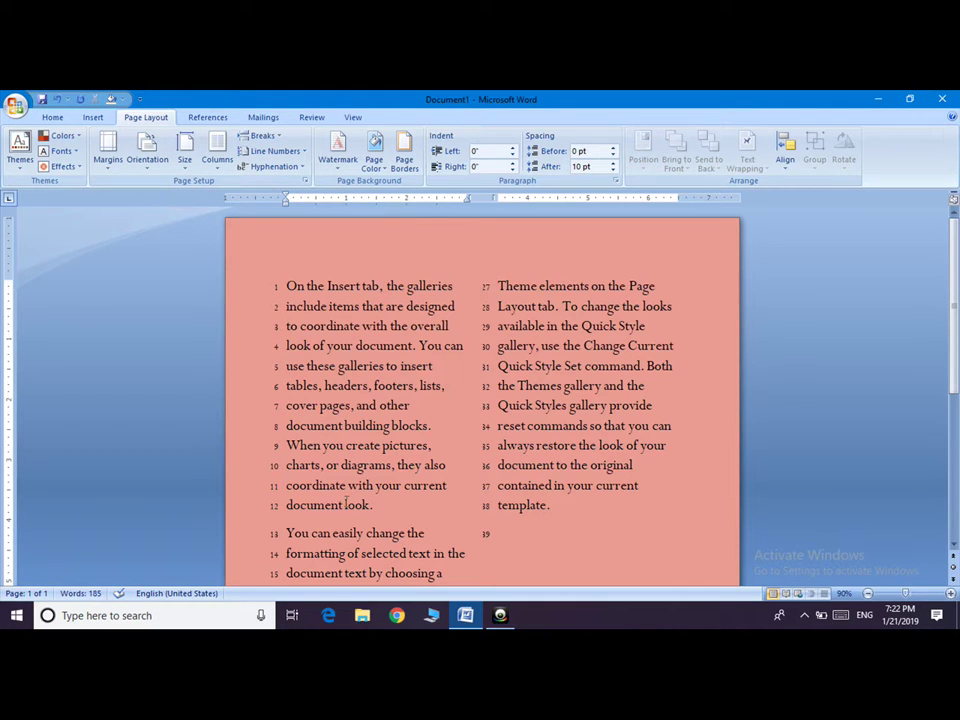
left_click(384, 286)
left_click(276, 151)
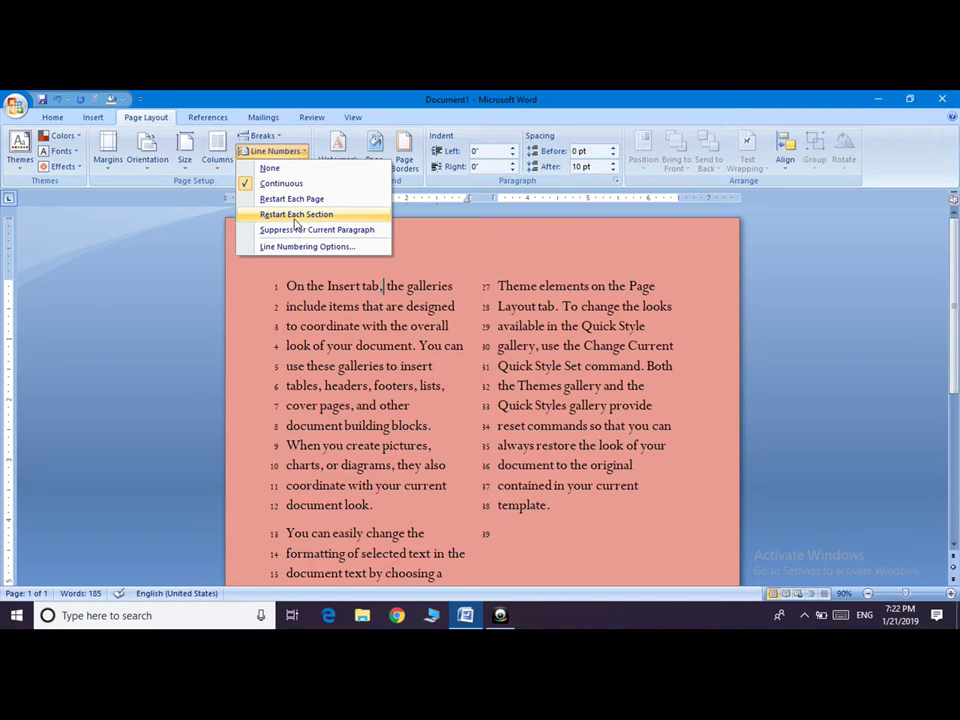
left_click(295, 151)
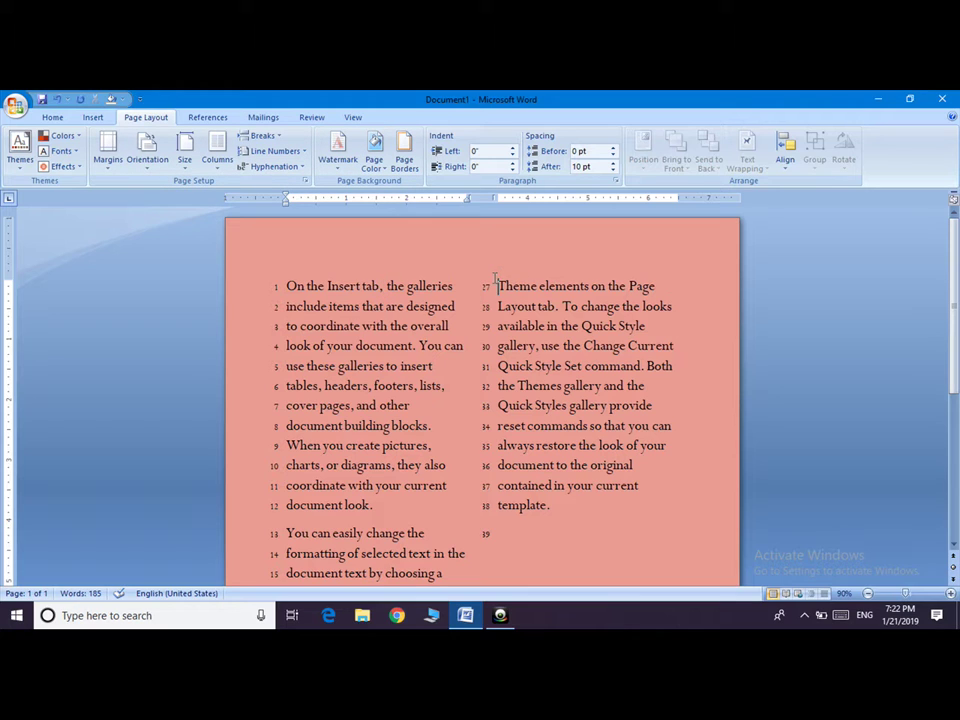
left_click_drag(497, 285, 598, 445)
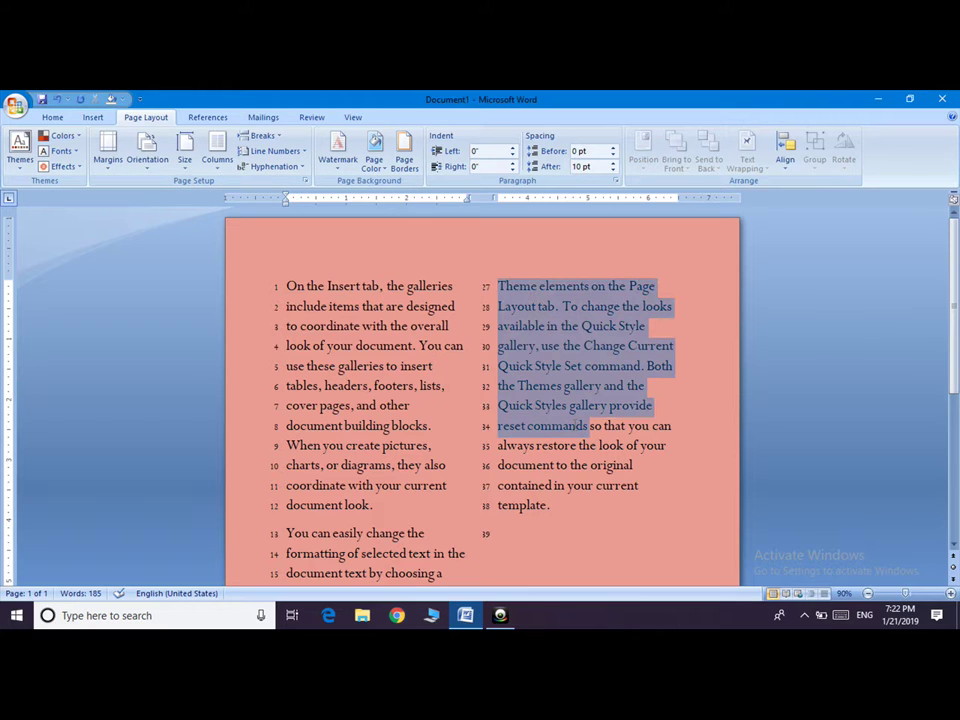
left_click(300, 171)
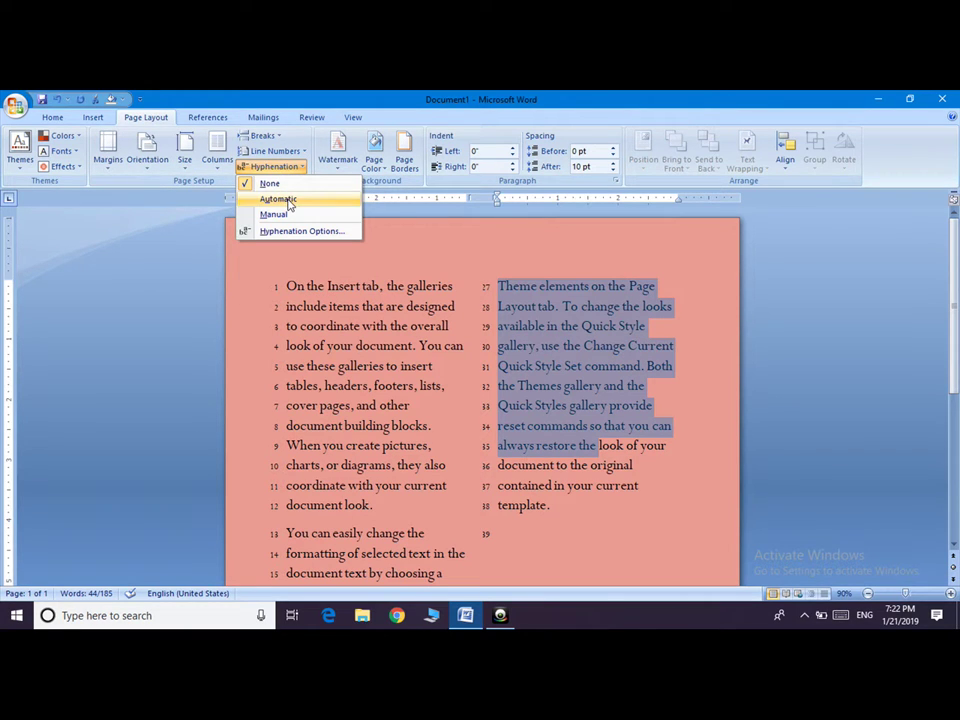
left_click(278, 198)
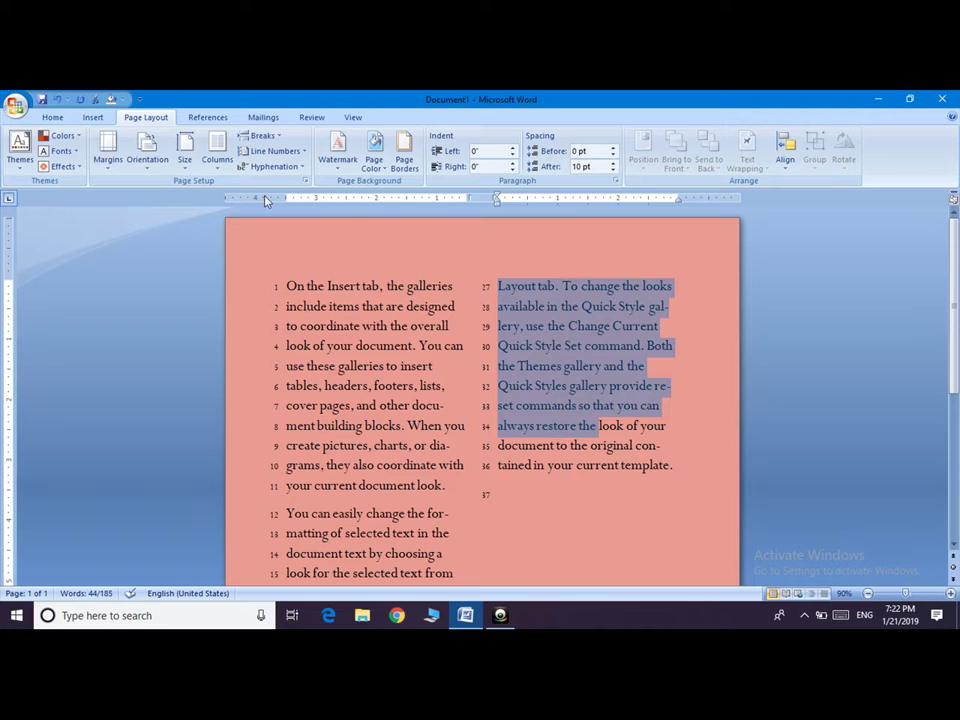
left_click(378, 239)
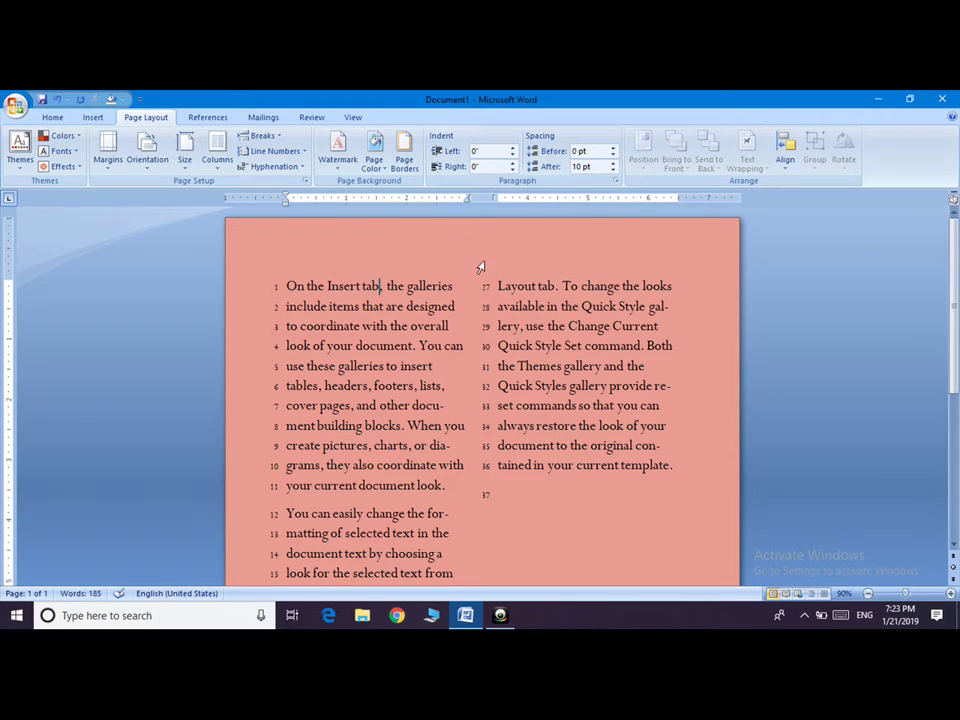
left_click_drag(492, 279, 597, 426)
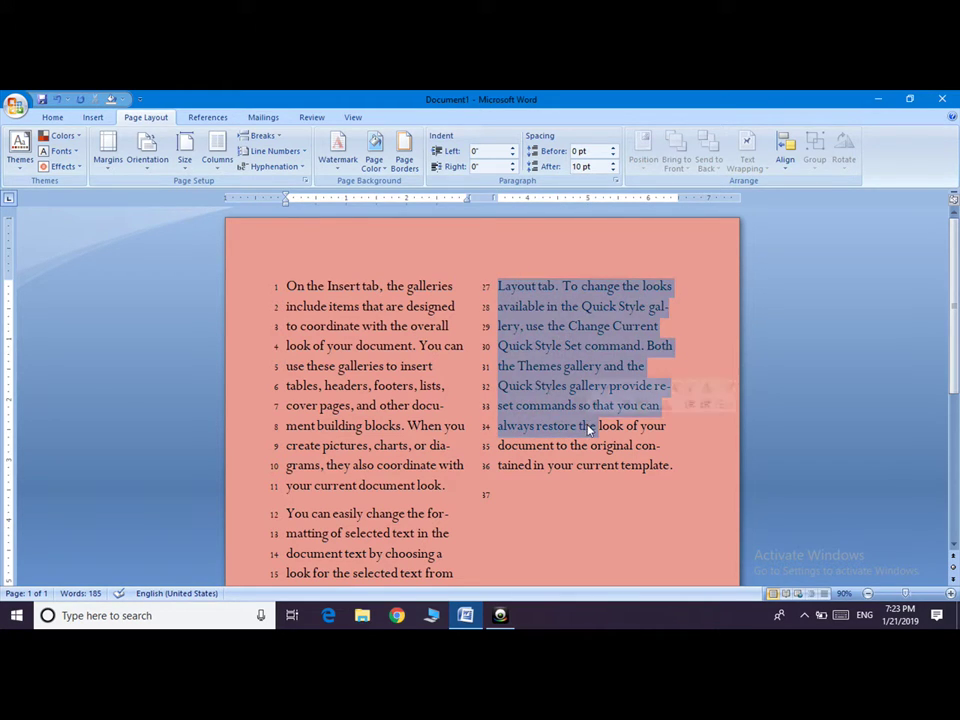
left_click(268, 166)
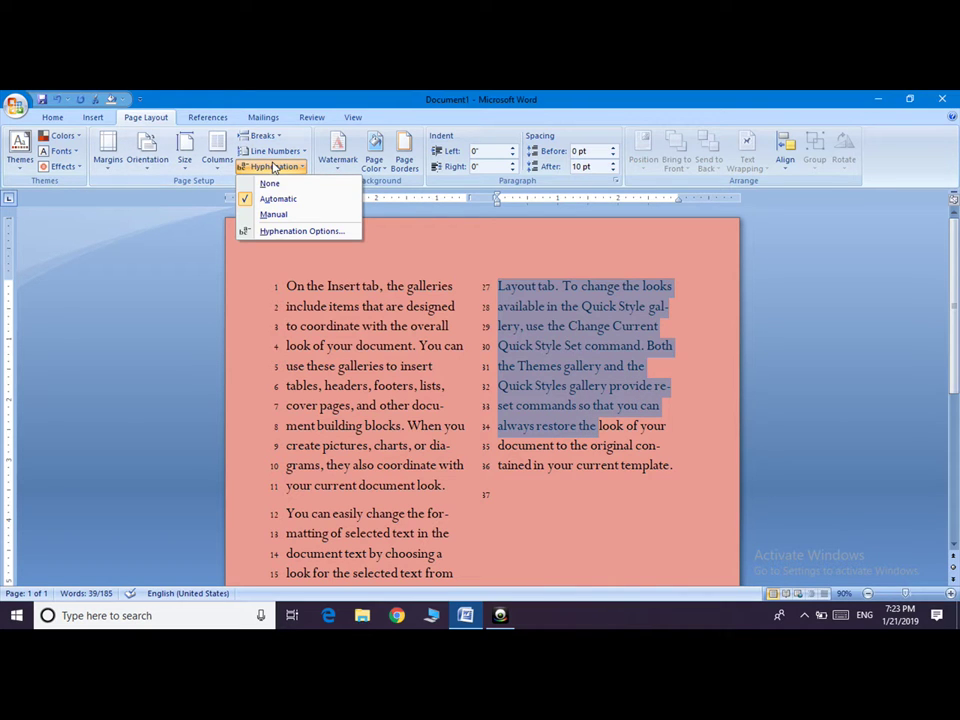
left_click(265, 184)
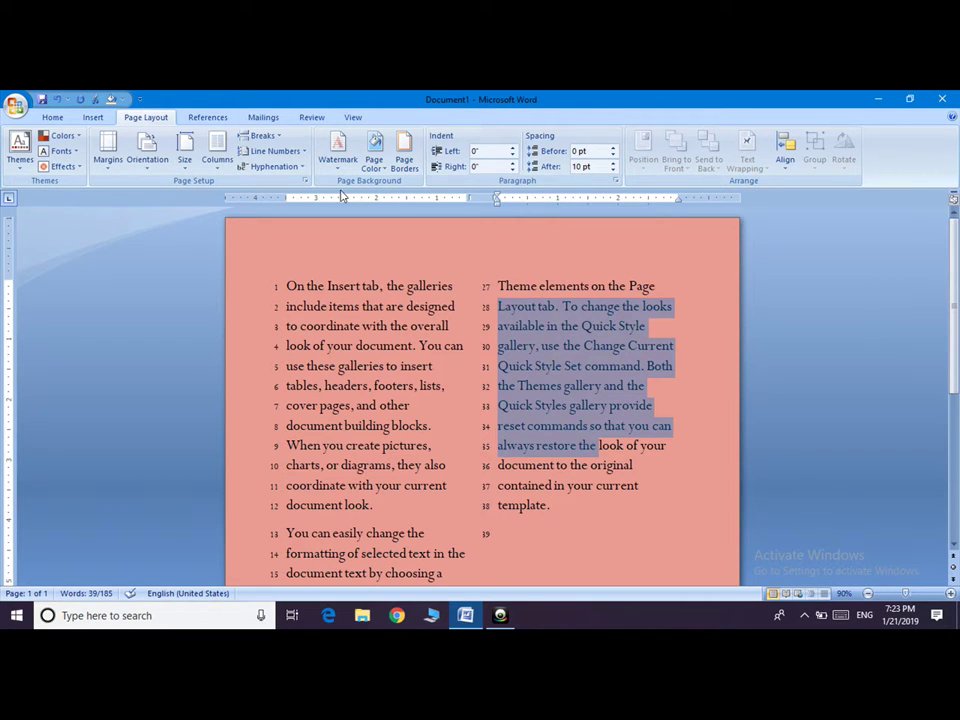
Open the Printed Watermark dialog through Watermark > Custom Watermark.
left_click(338, 160)
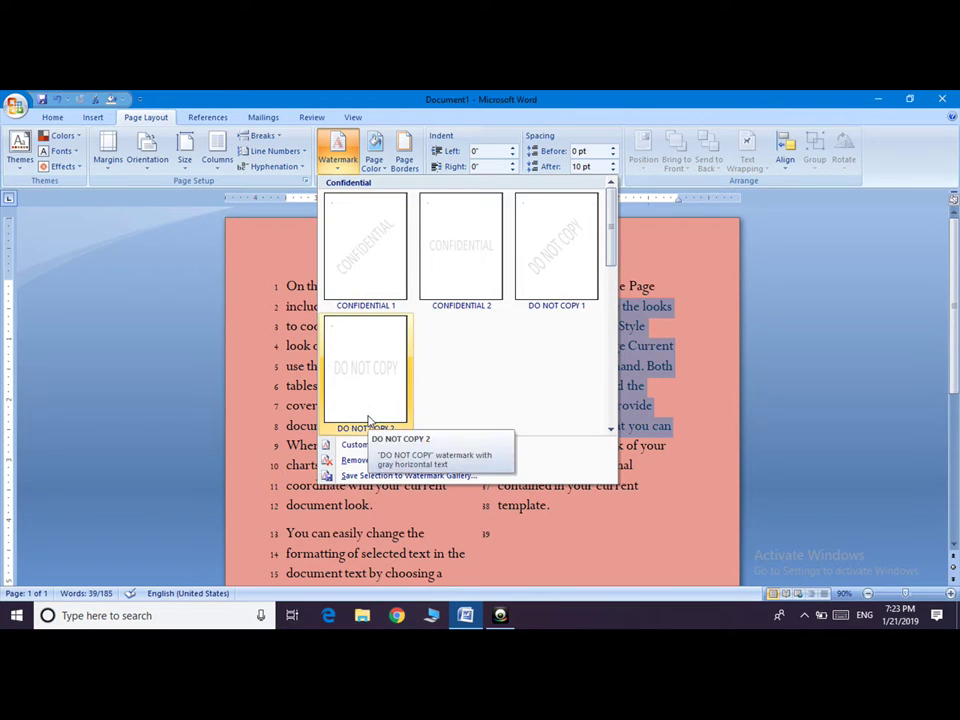
left_click(385, 444)
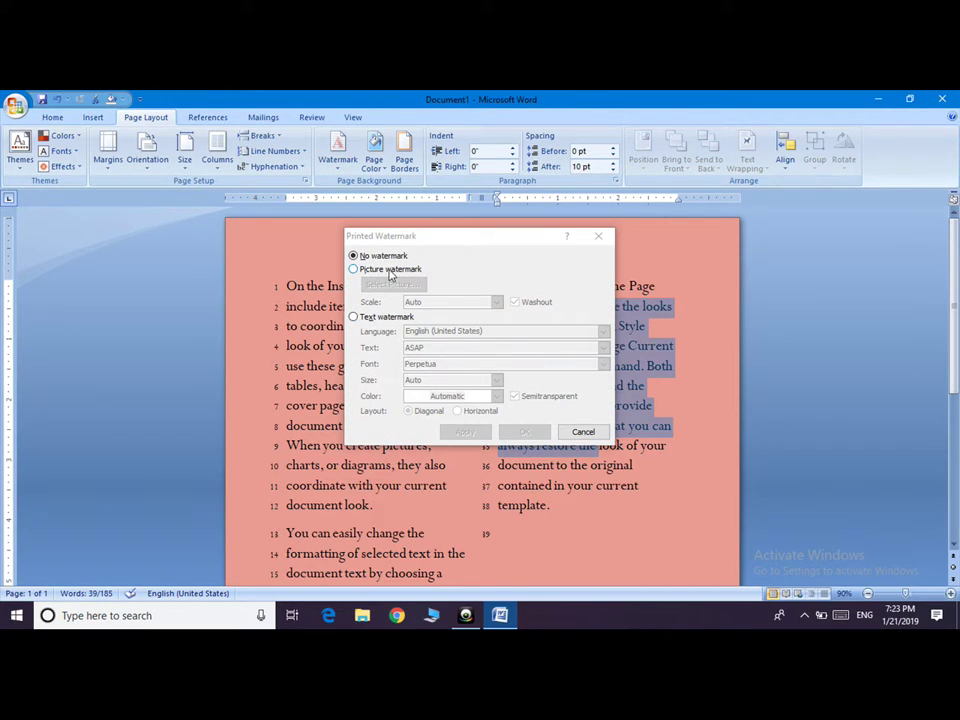
Choose a text watermark and replace the ASAP text with SKS.
left_click(357, 269)
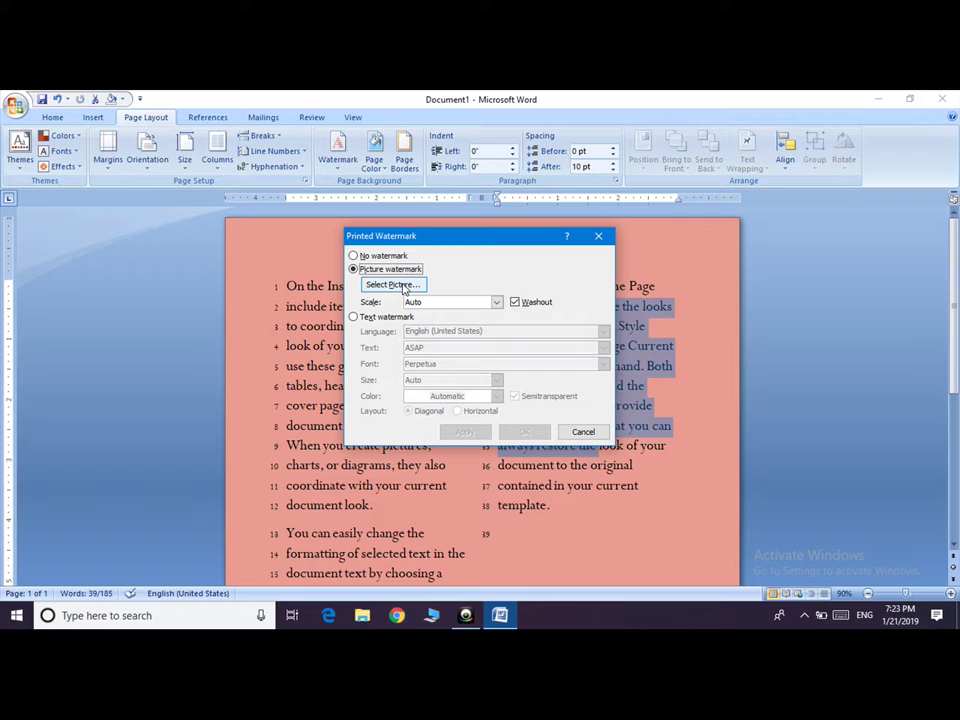
left_click(353, 317)
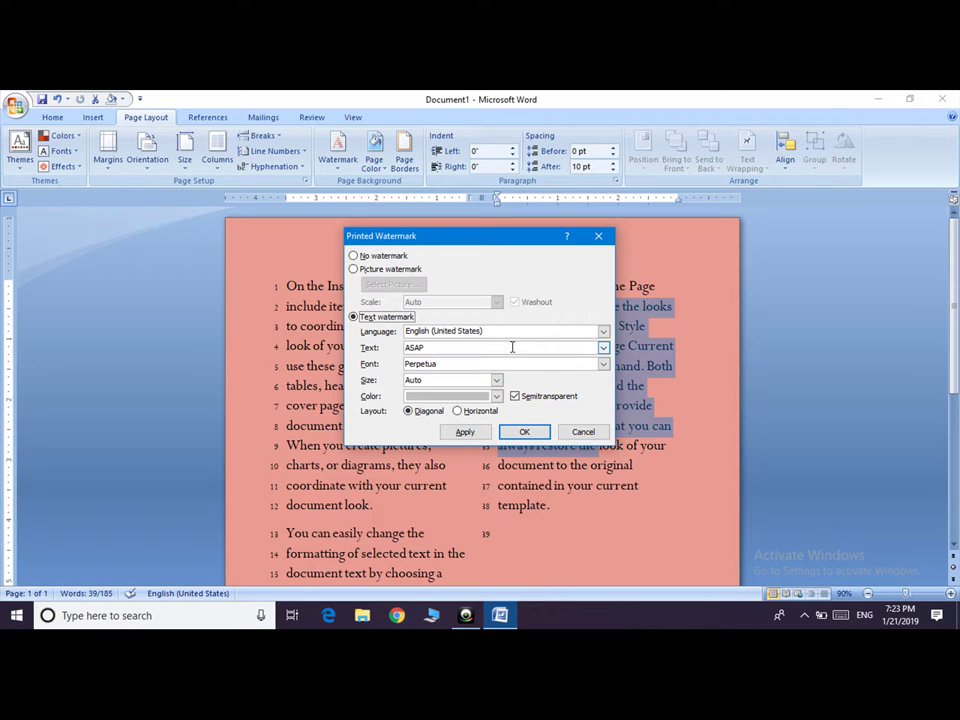
left_click(512, 347)
key("BackSpace")
key("BackSpace")
key("BackSpace")
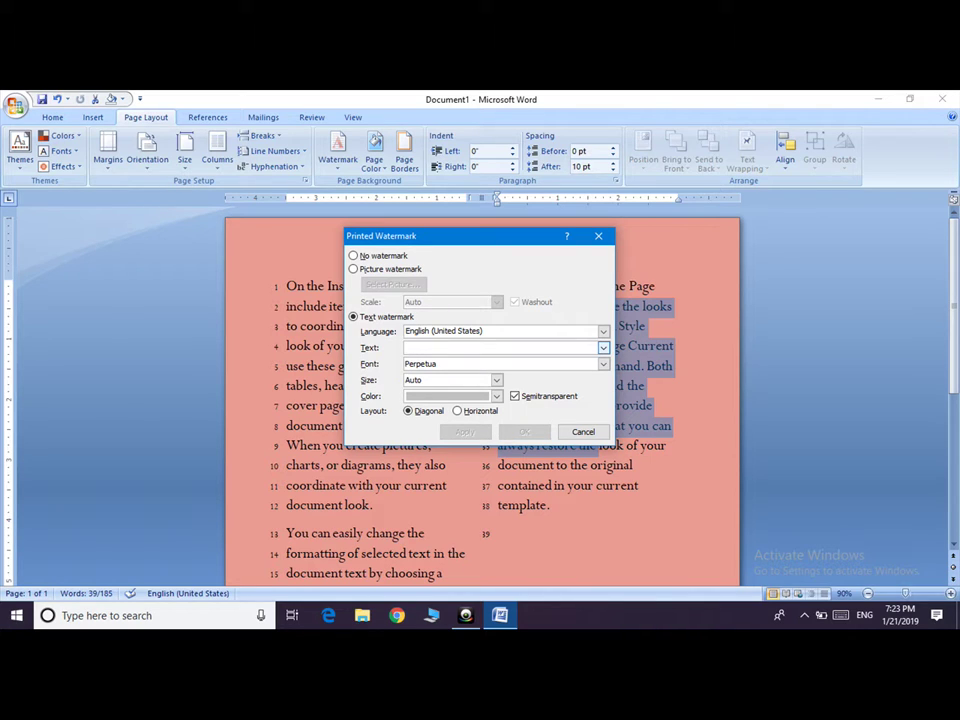
type("kja")
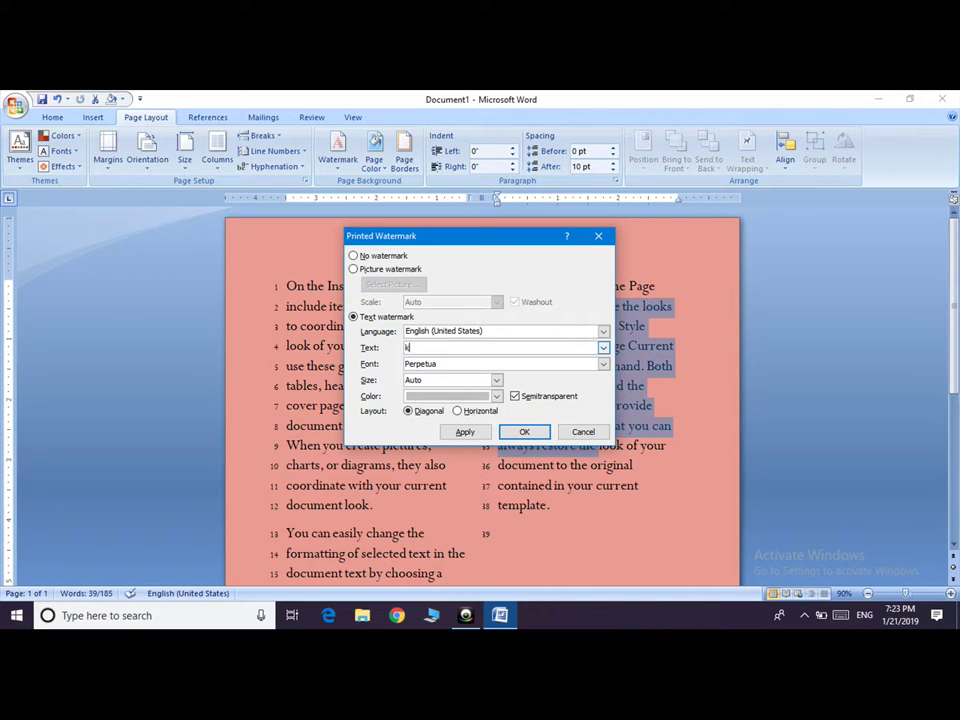
key("BackSpace")
type("S")
Make the SKS watermark red with a diagonal layout and apply it.
left_click(498, 397)
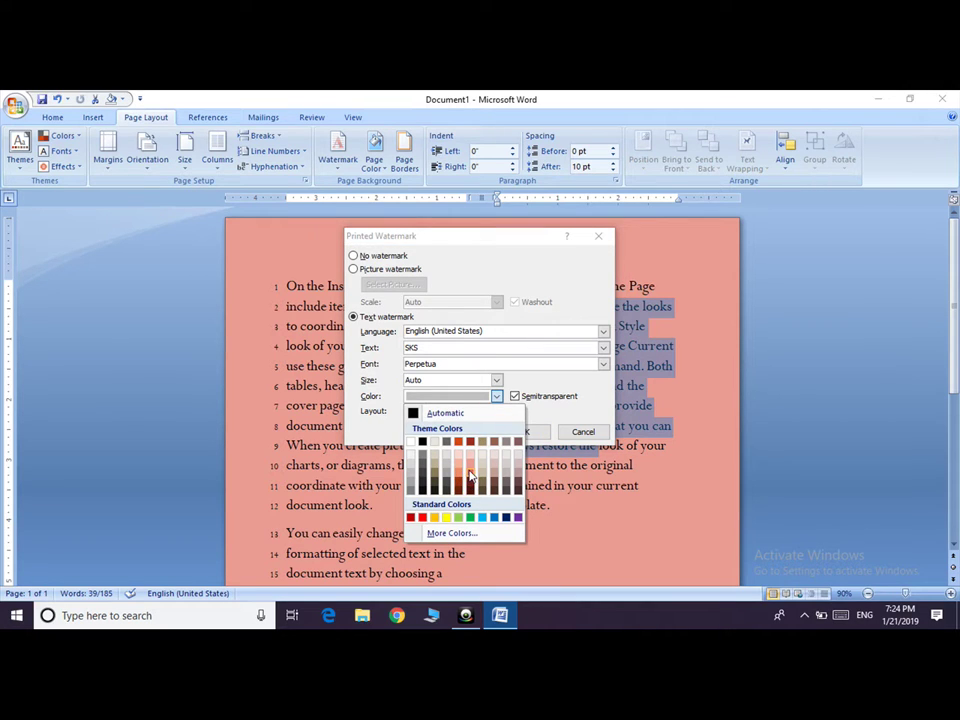
left_click(422, 517)
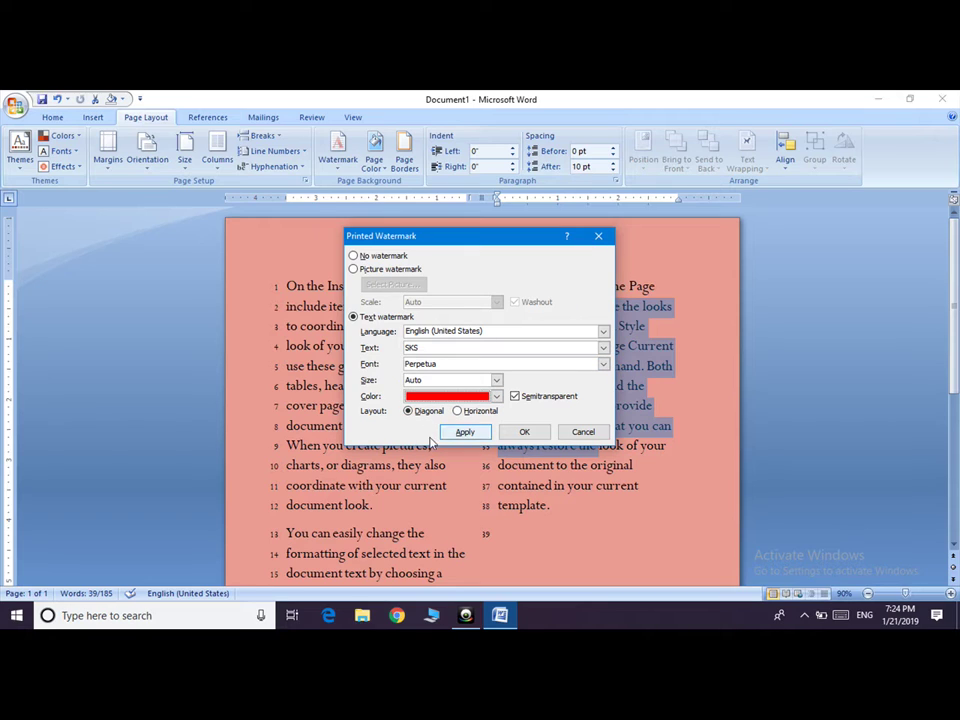
left_click(458, 412)
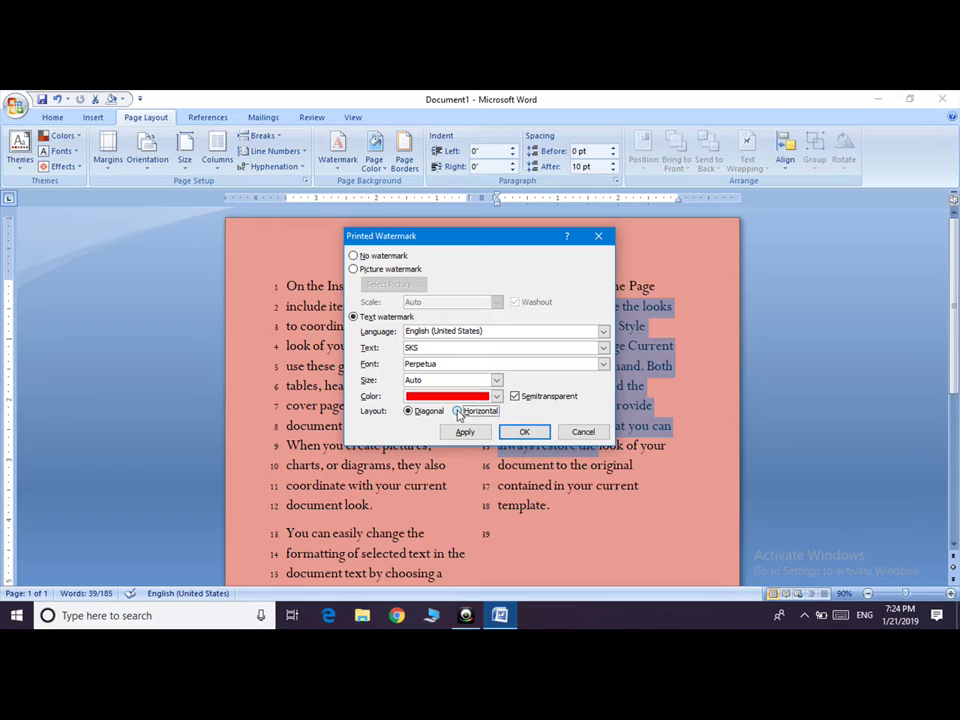
left_click(408, 411)
left_click(466, 432)
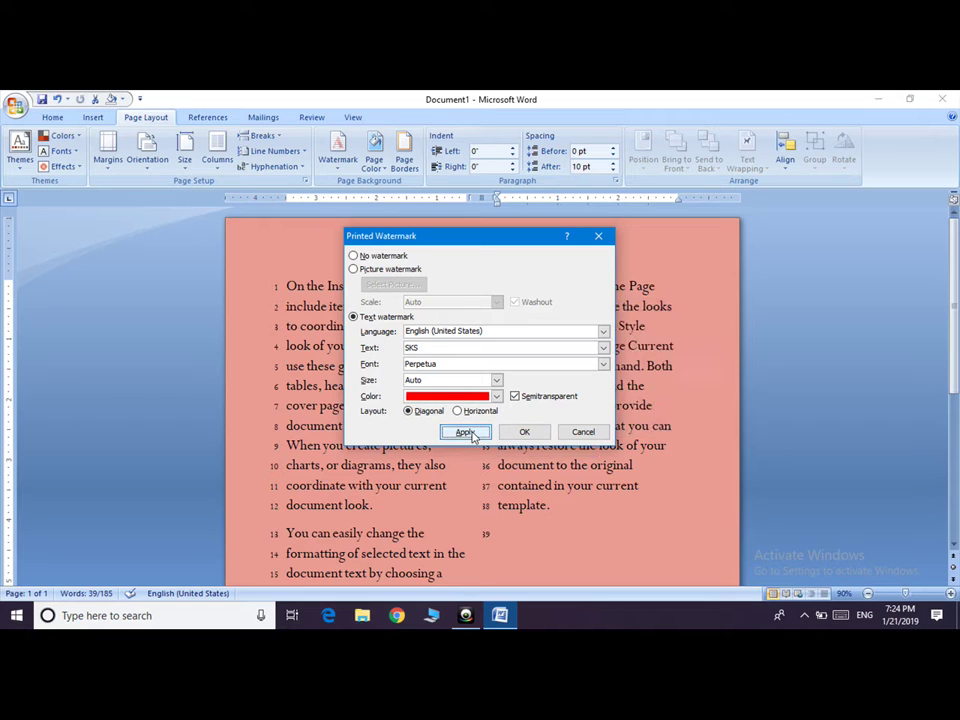
left_click(583, 432)
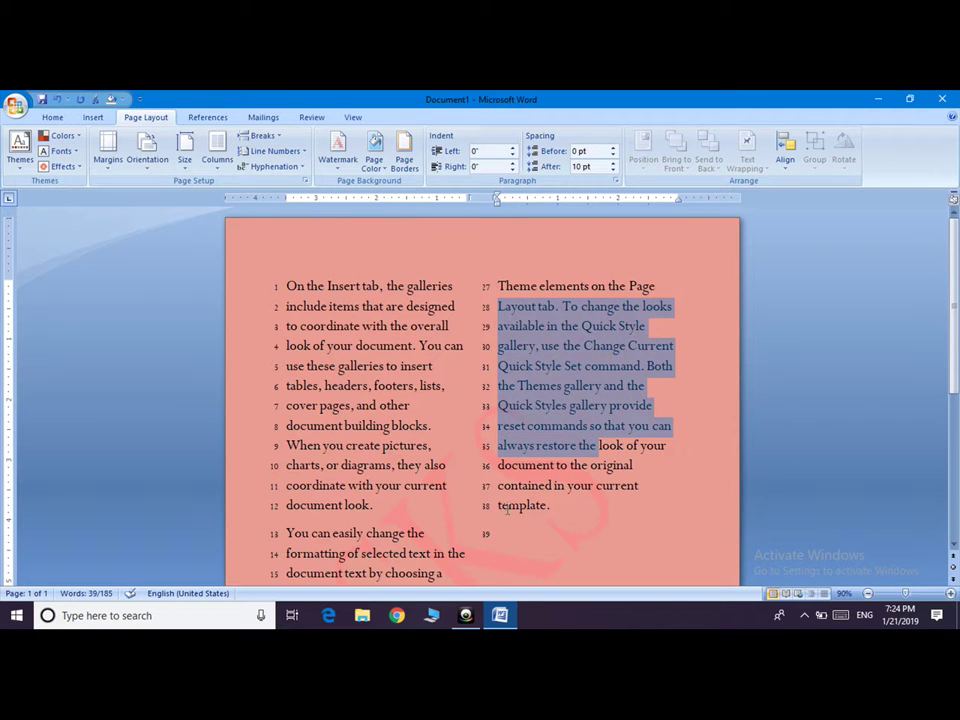
Change the page colour from salmon to green.
left_click(636, 485)
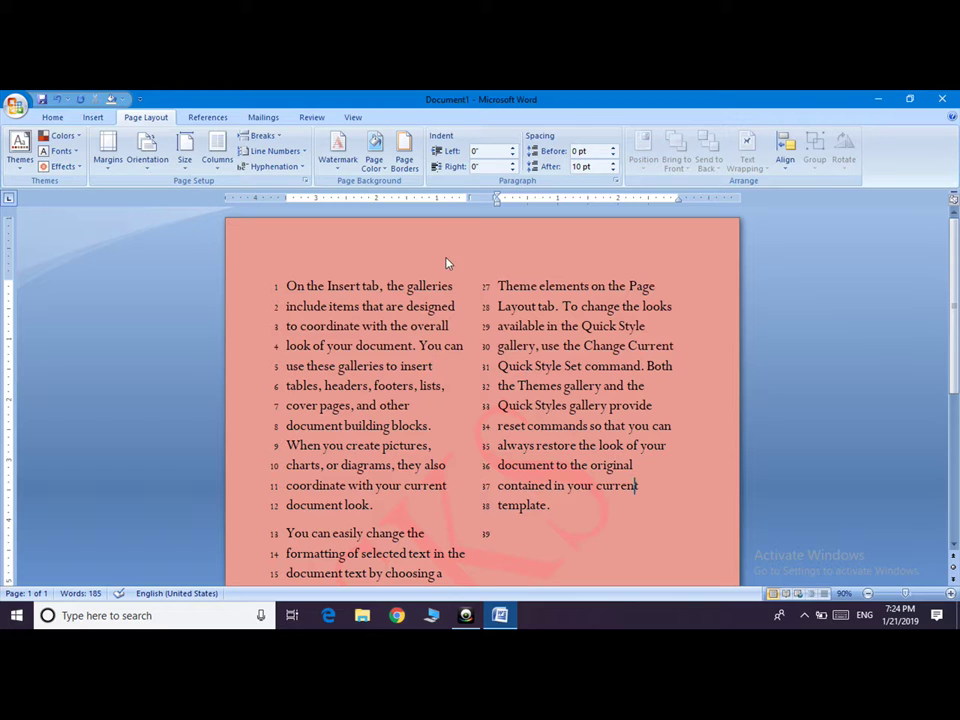
left_click(380, 173)
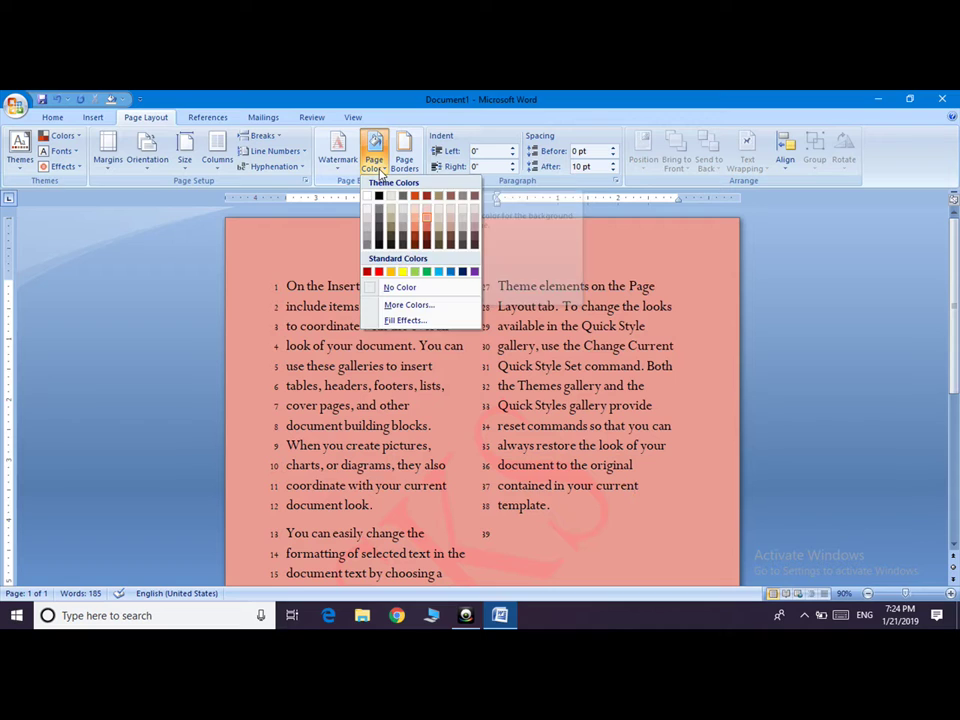
left_click(426, 272)
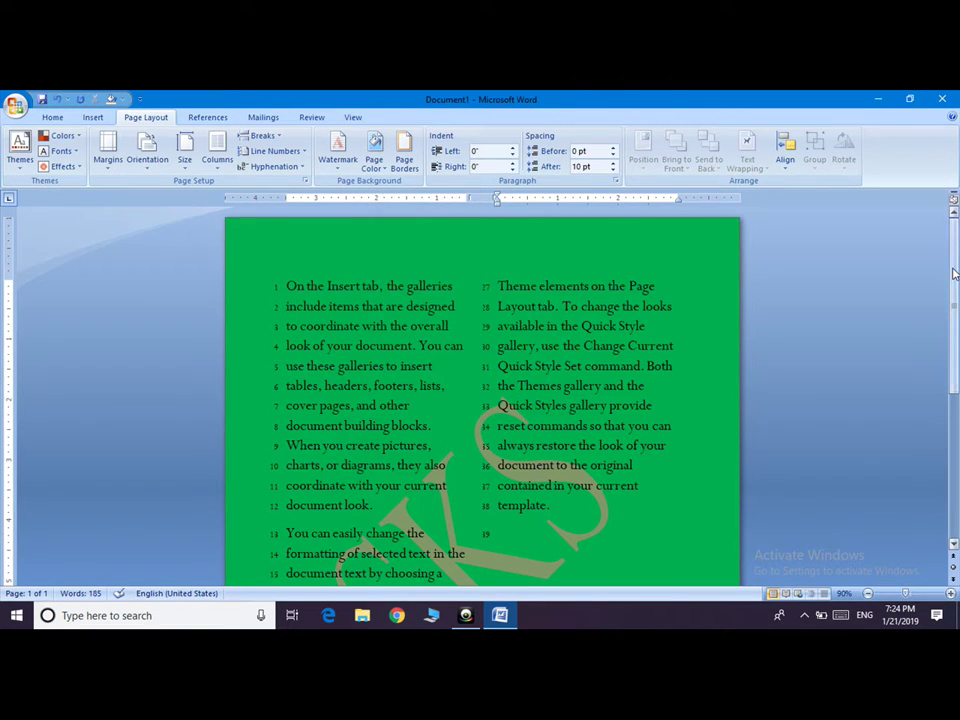
scroll(948, 253, "down", 2)
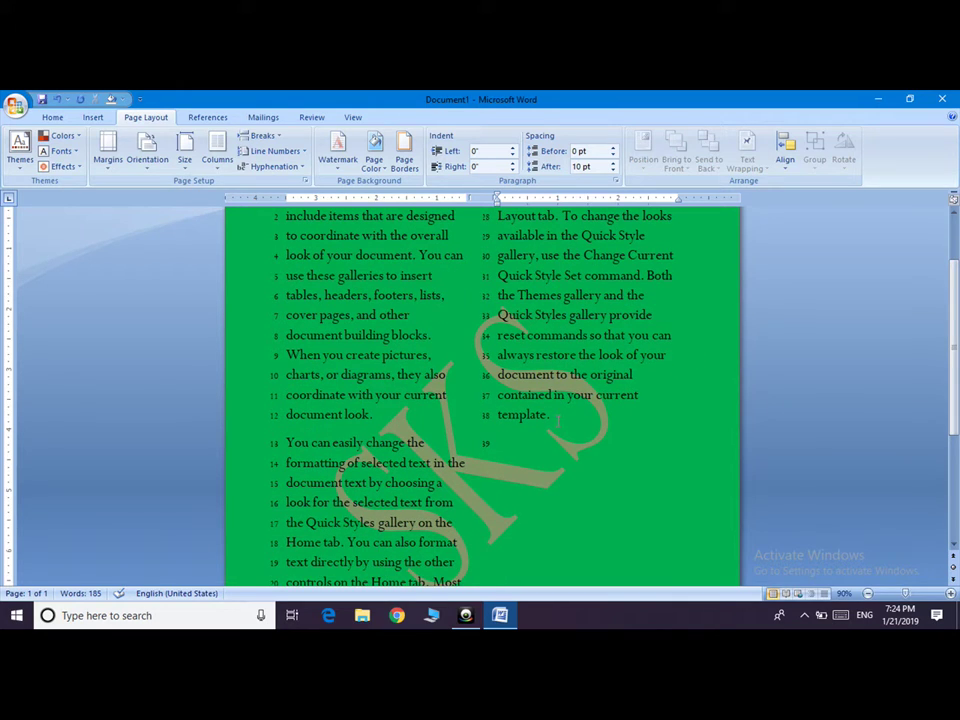
Frame the page with a 2¼ pt radiation-symbol art border.
left_click(407, 166)
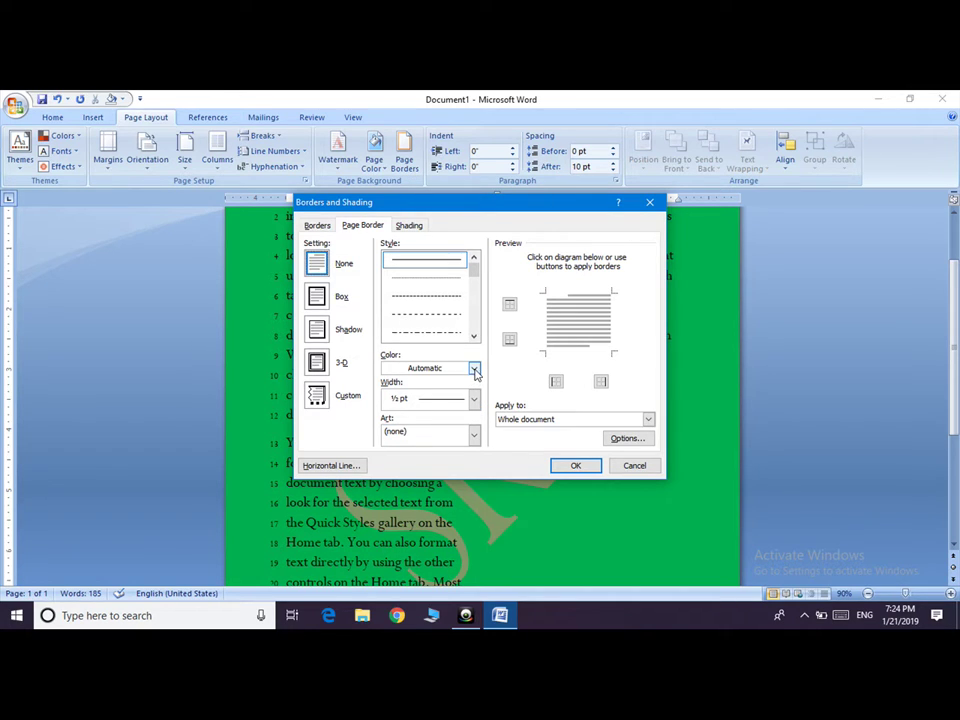
left_click(474, 399)
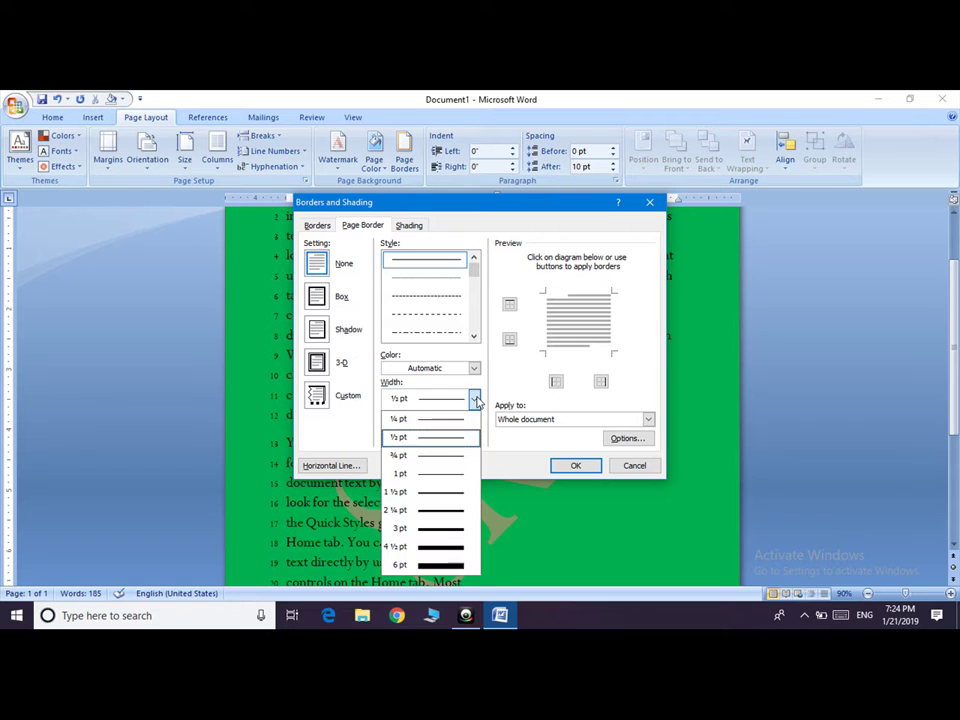
left_click(455, 511)
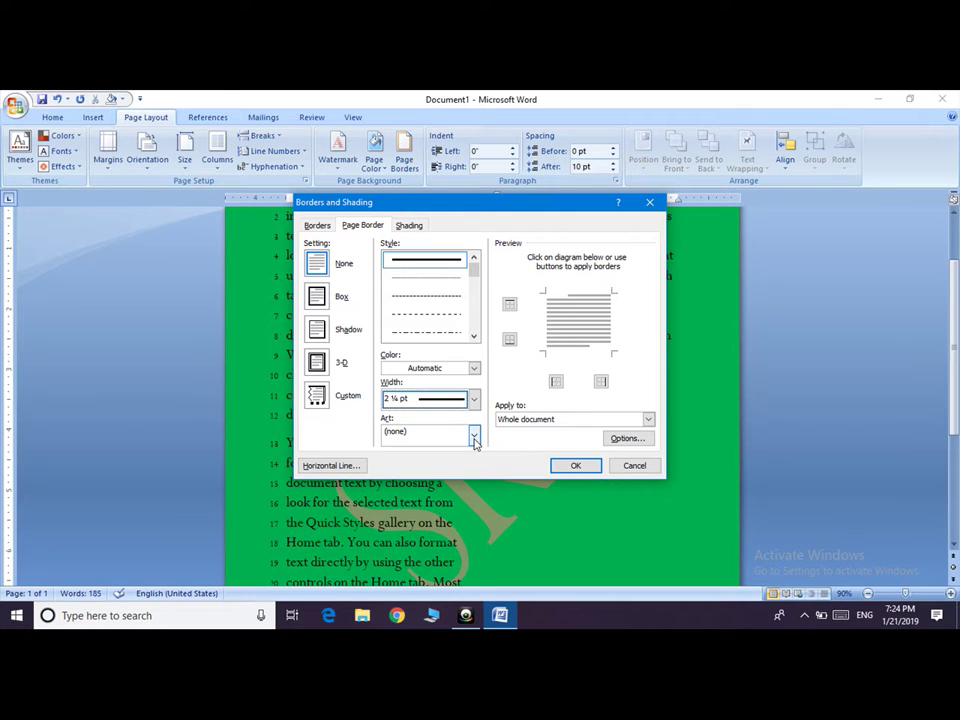
left_click(474, 436)
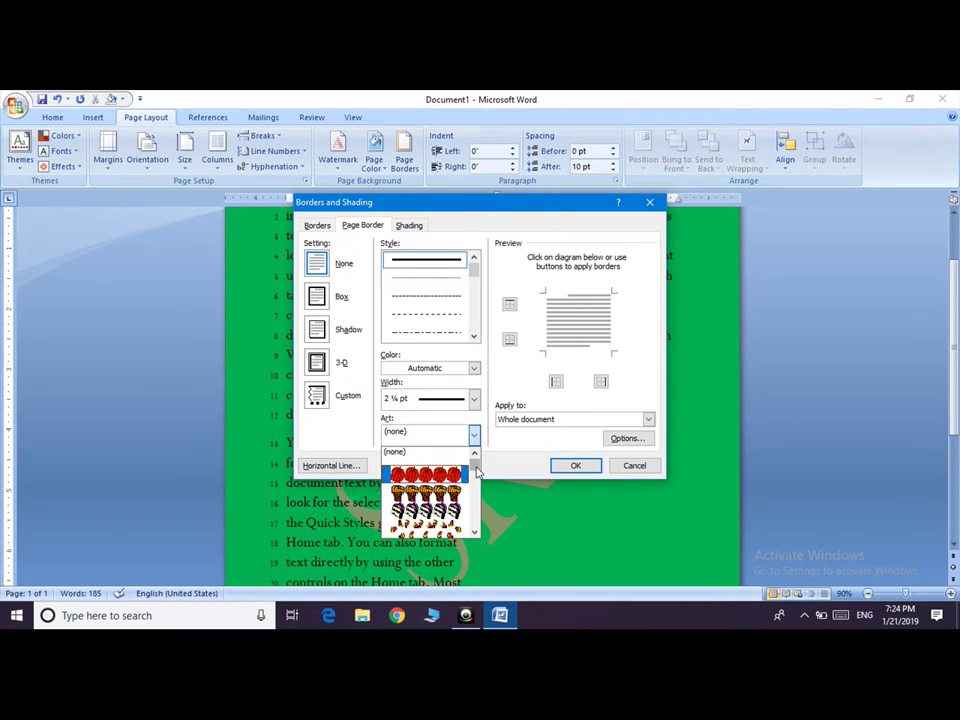
left_click_drag(475, 458, 476, 481)
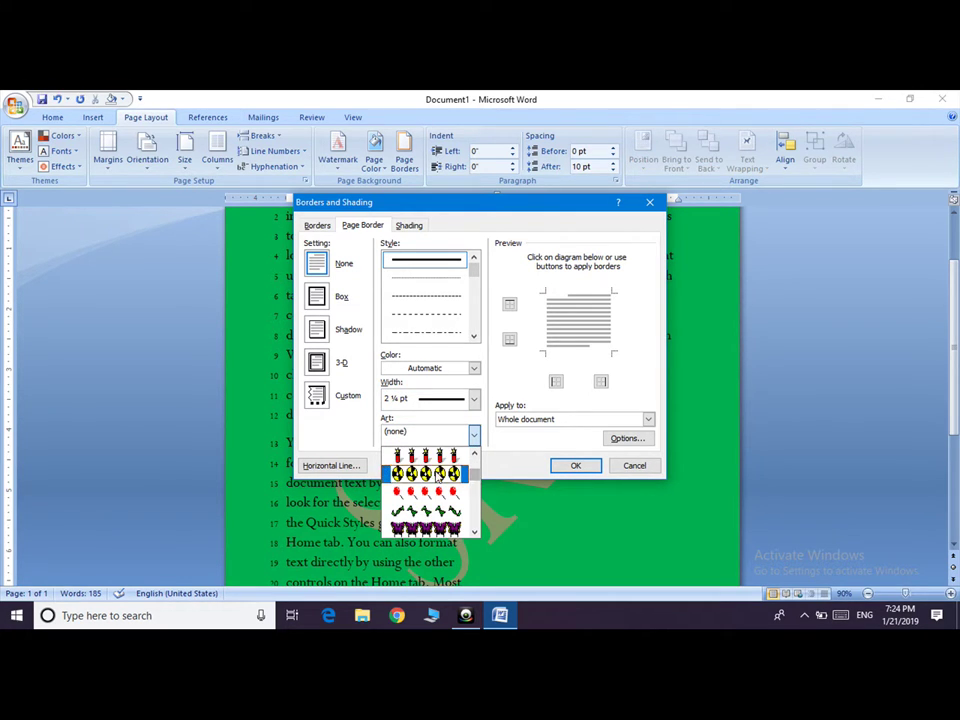
left_click(438, 474)
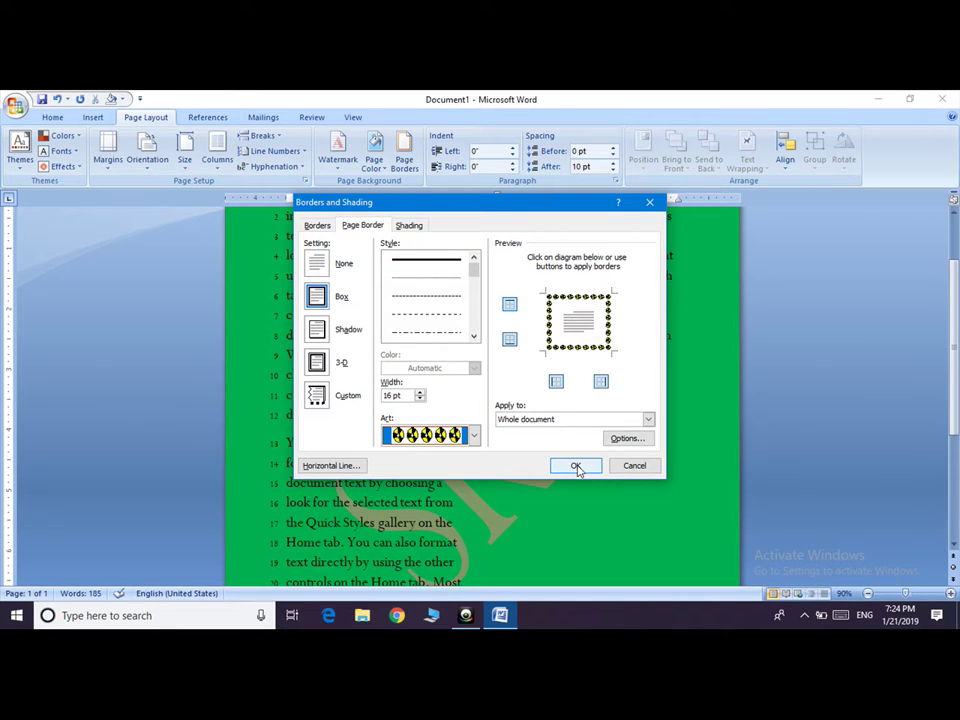
left_click(576, 466)
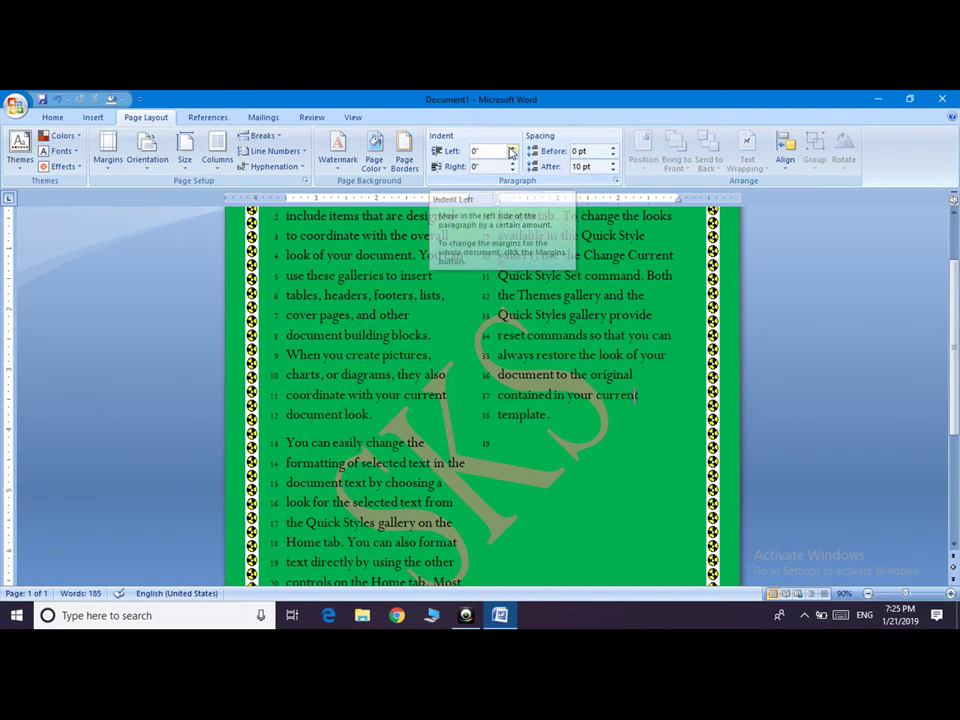
Indent the right-column paragraph 0.3" left and the first paragraph 0.5" left, 0.1" right.
left_click(511, 147)
left_click(511, 147)
left_click(511, 147)
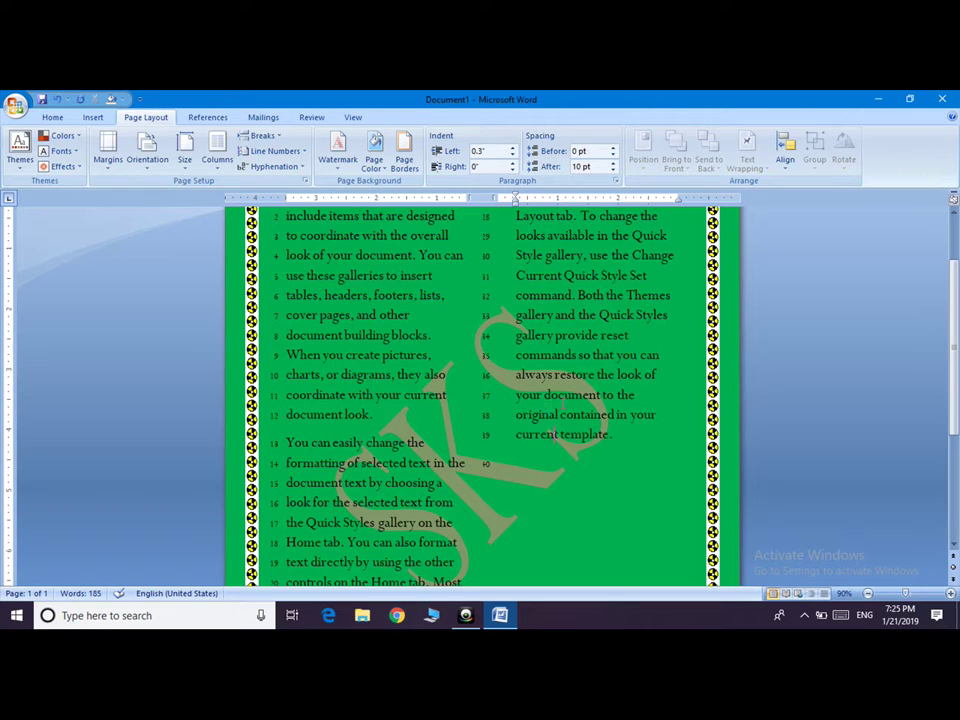
left_click(307, 296)
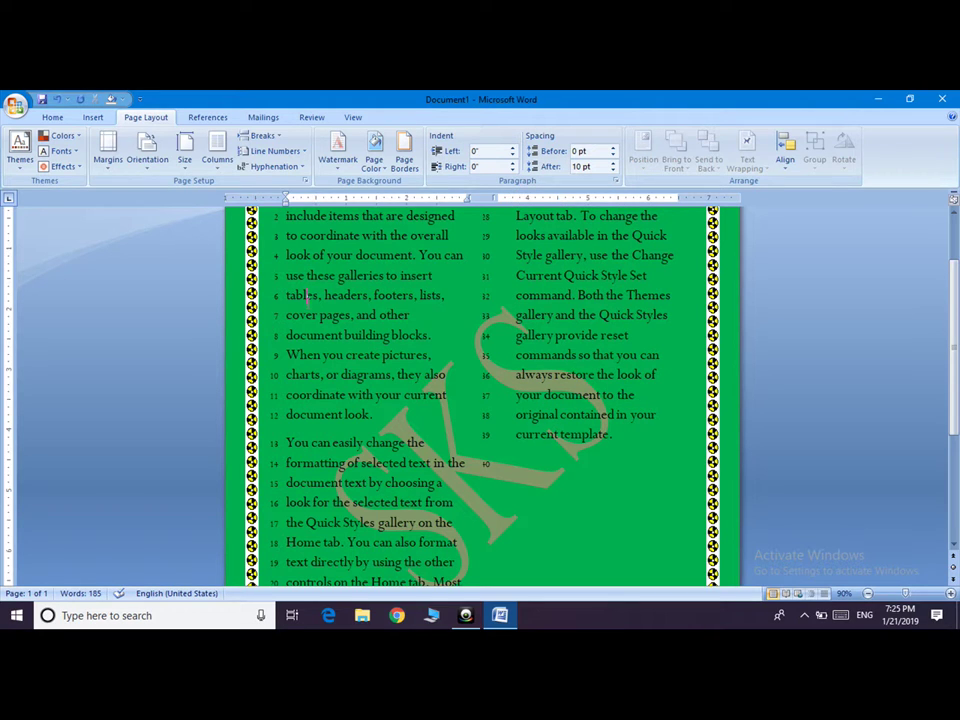
left_click(513, 147)
left_click(513, 147)
left_click(513, 147)
left_click(513, 147)
left_click(513, 147)
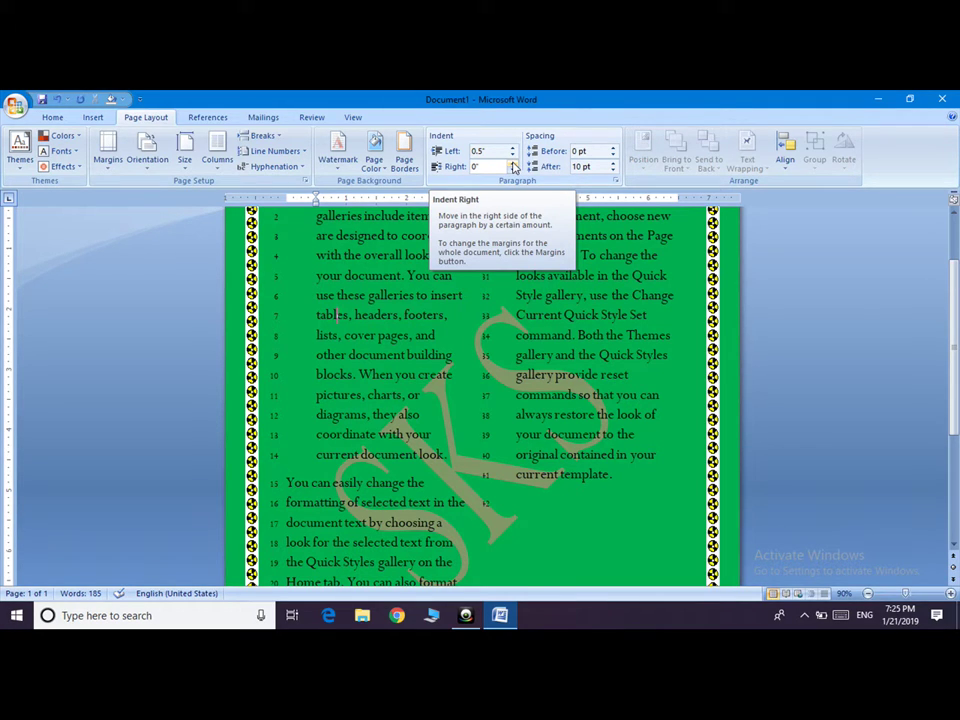
left_click(513, 164)
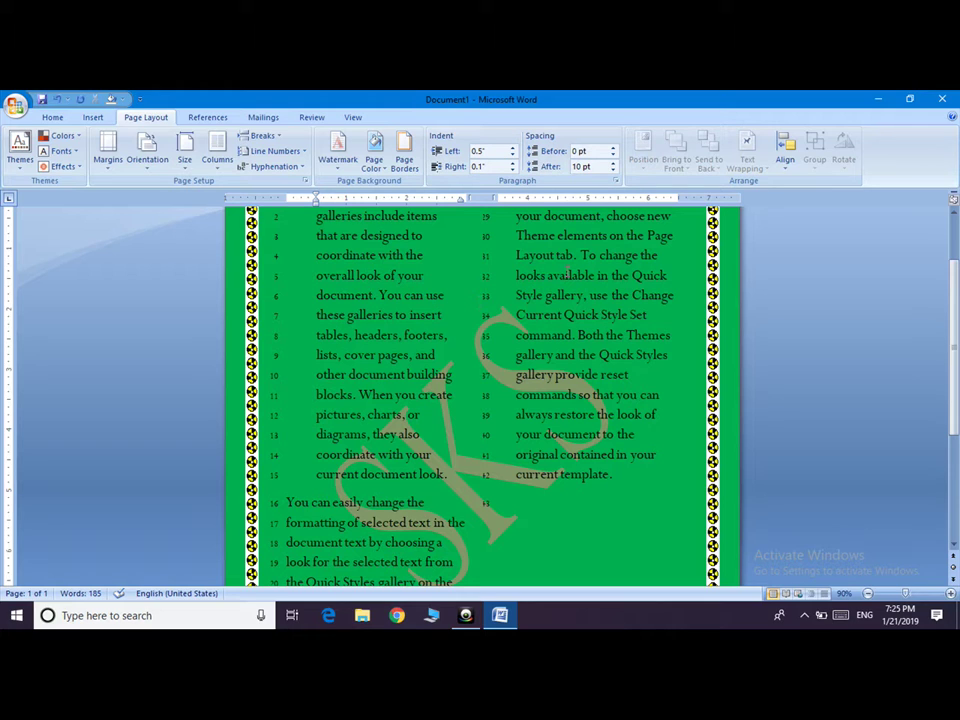
Give the right-column paragraph a 0.2" right indent, then select all text.
left_click(560, 330)
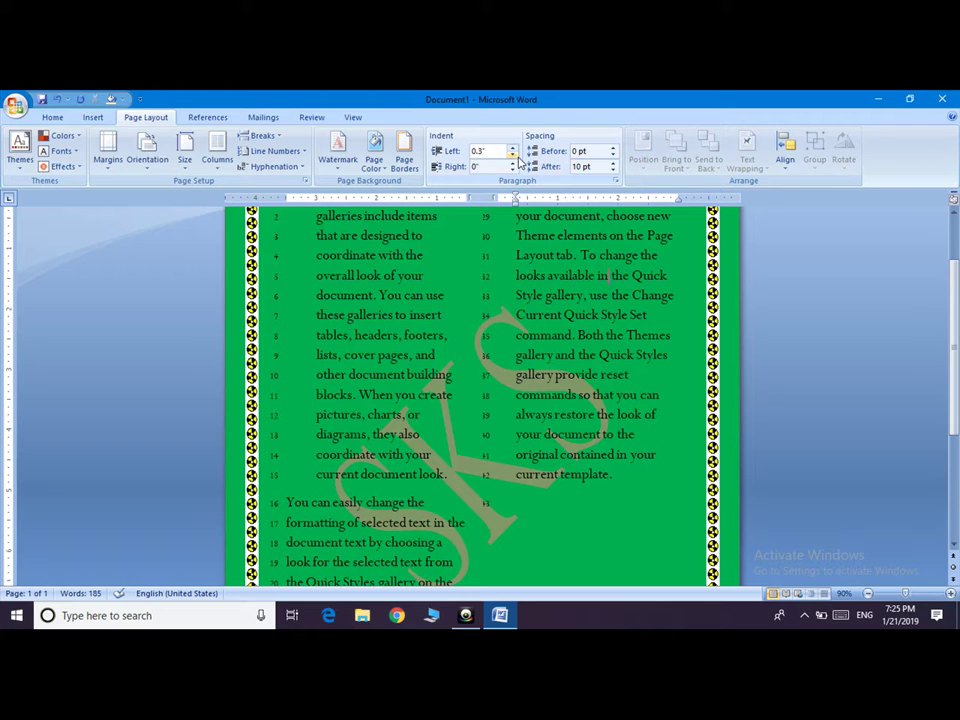
left_click(512, 163)
left_click(512, 163)
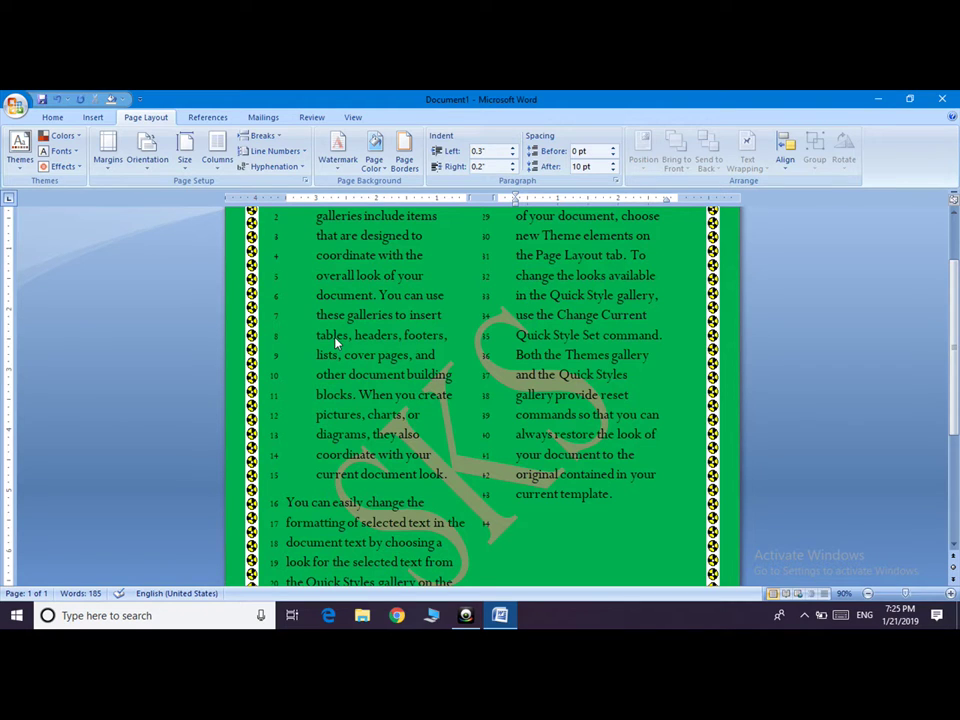
key("ctrl+a")
key("ctrl+Home")
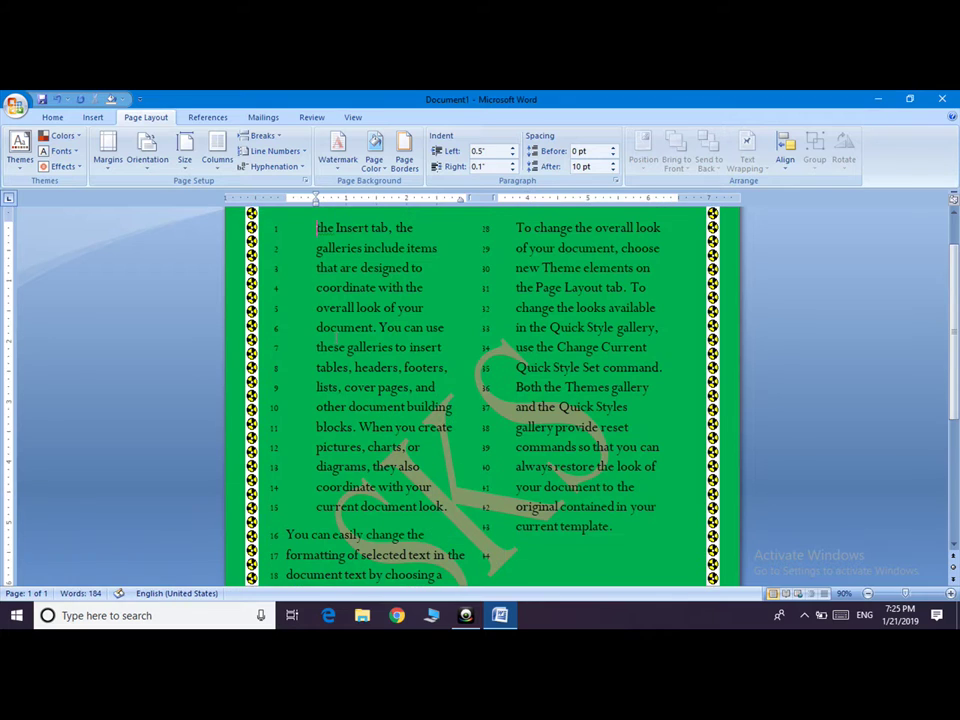
key("ctrl+a")
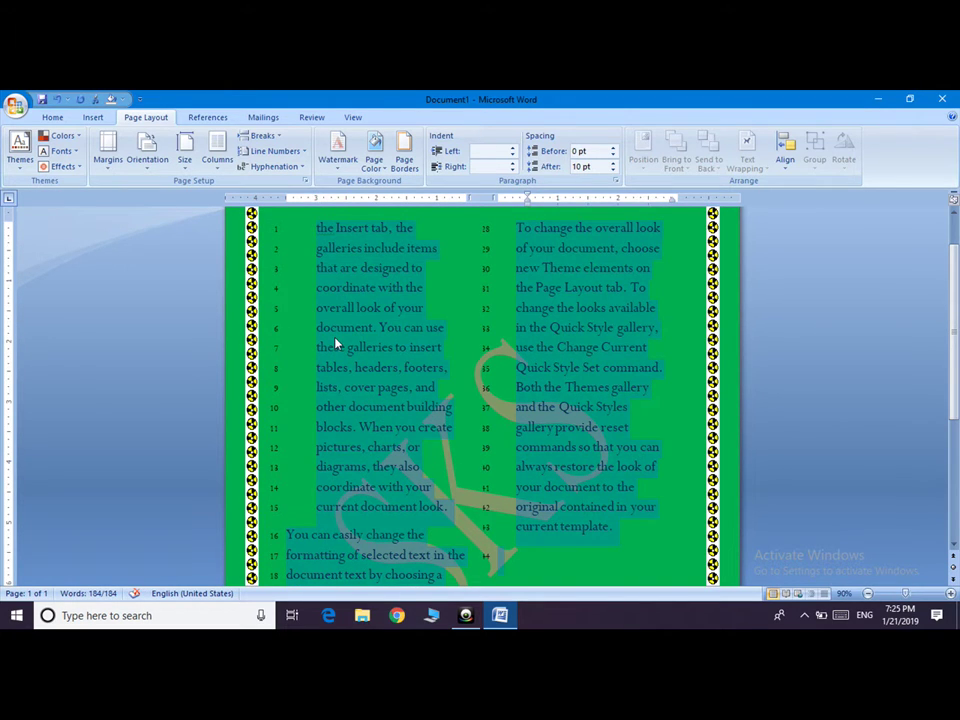
Delete all the text and switch the page back to one column.
key("Delete")
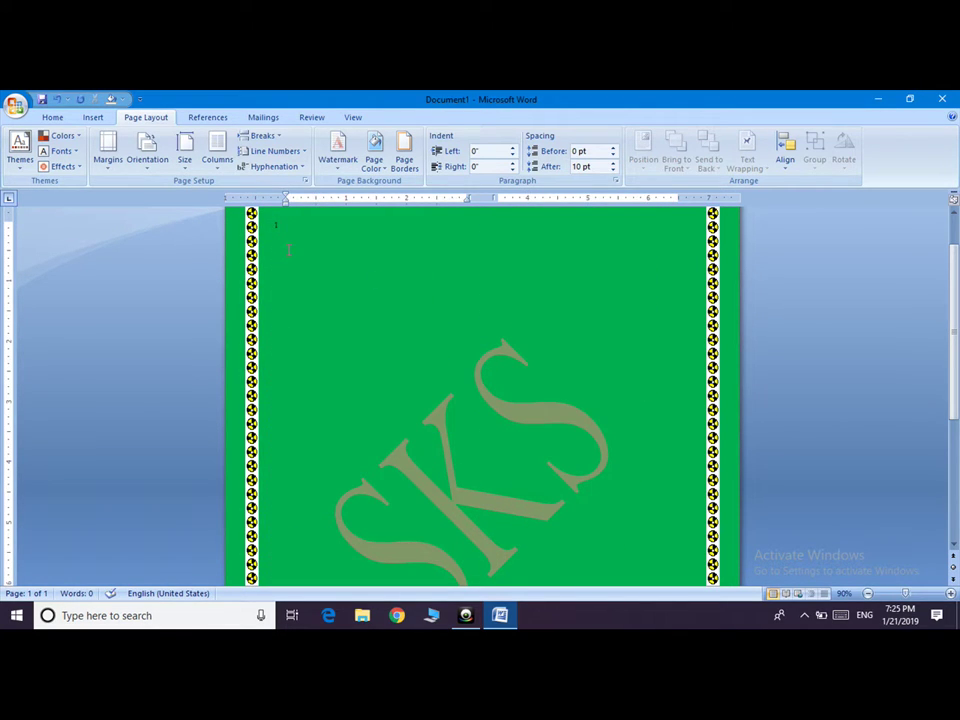
left_click(217, 150)
left_click(242, 194)
type("=rand")
Generate =rand() sample paragraphs and enlarge their font two steps.
type("()")
key("Return")
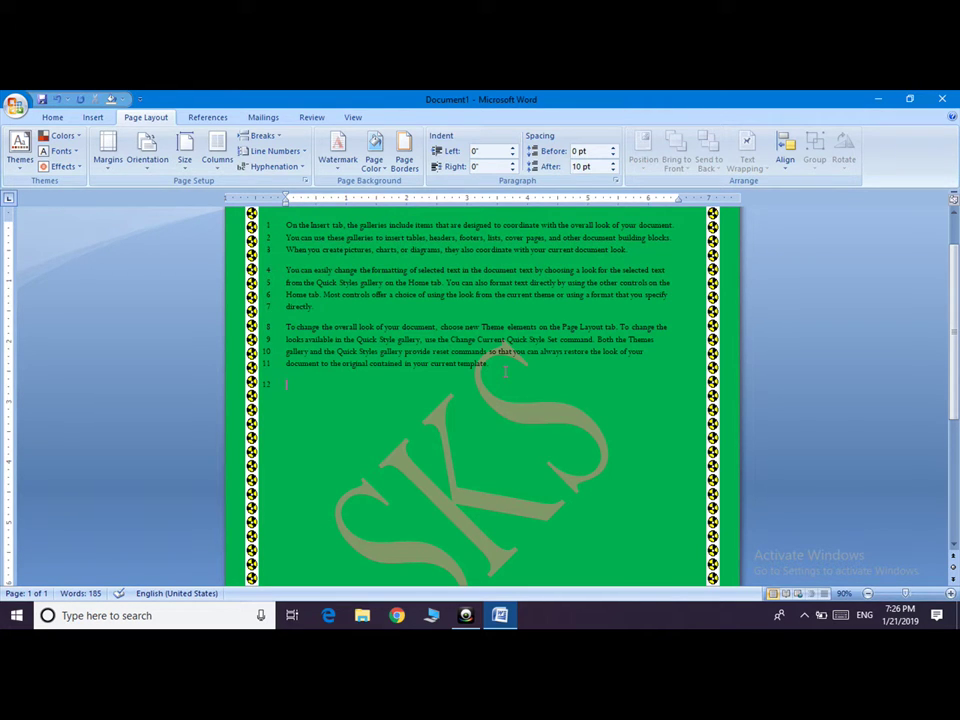
key("ctrl+a")
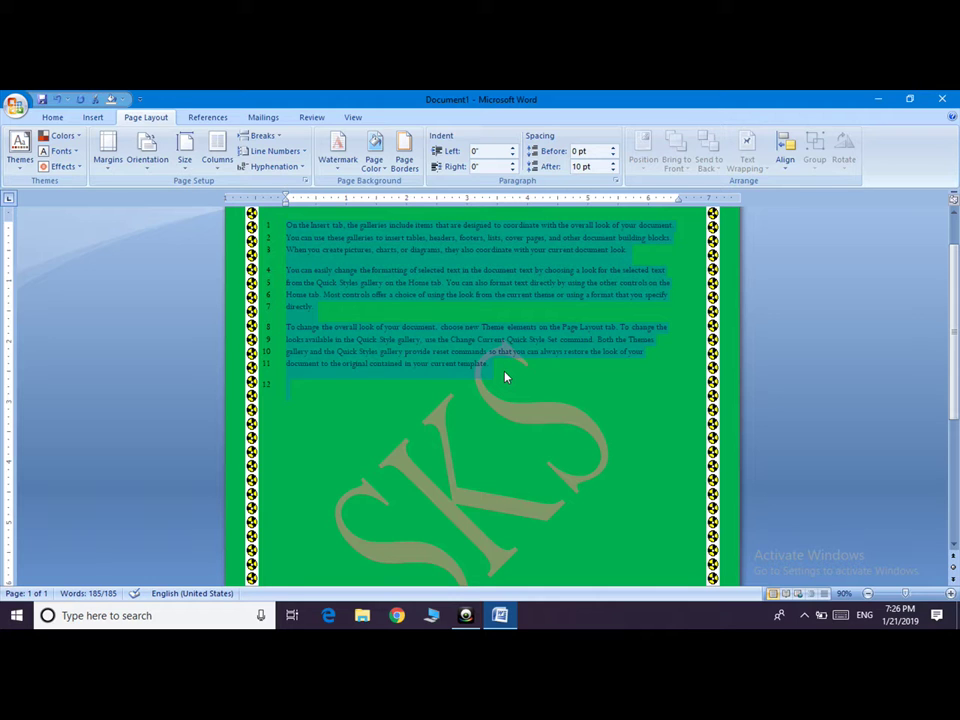
key("ctrl+bracketright")
key("ctrl+bracketright")
key("ctrl+bracketright")
key("ctrl+bracketright")
key("ctrl+bracketright")
key("ctrl+bracketright")
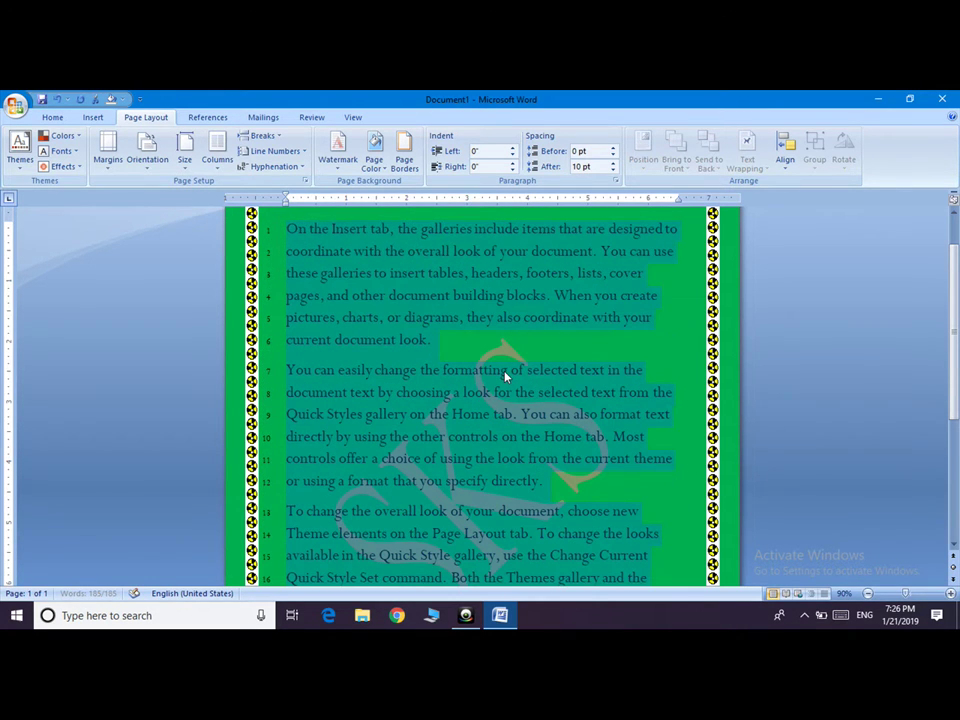
key("ctrl+bracketright")
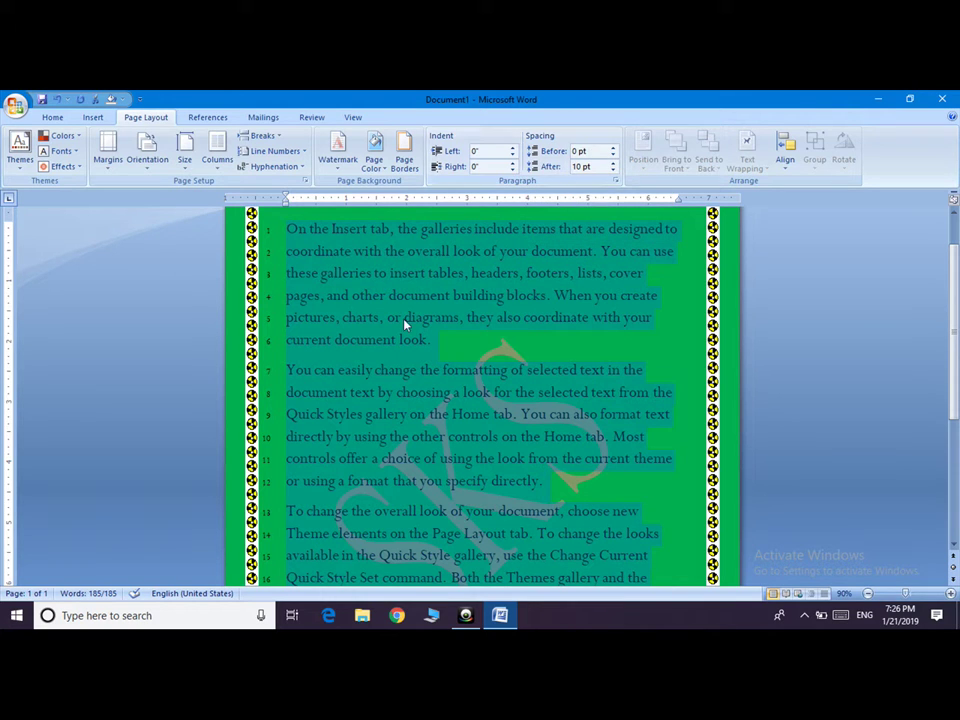
Raise the first paragraph's space before to 54 pt.
left_click(268, 342)
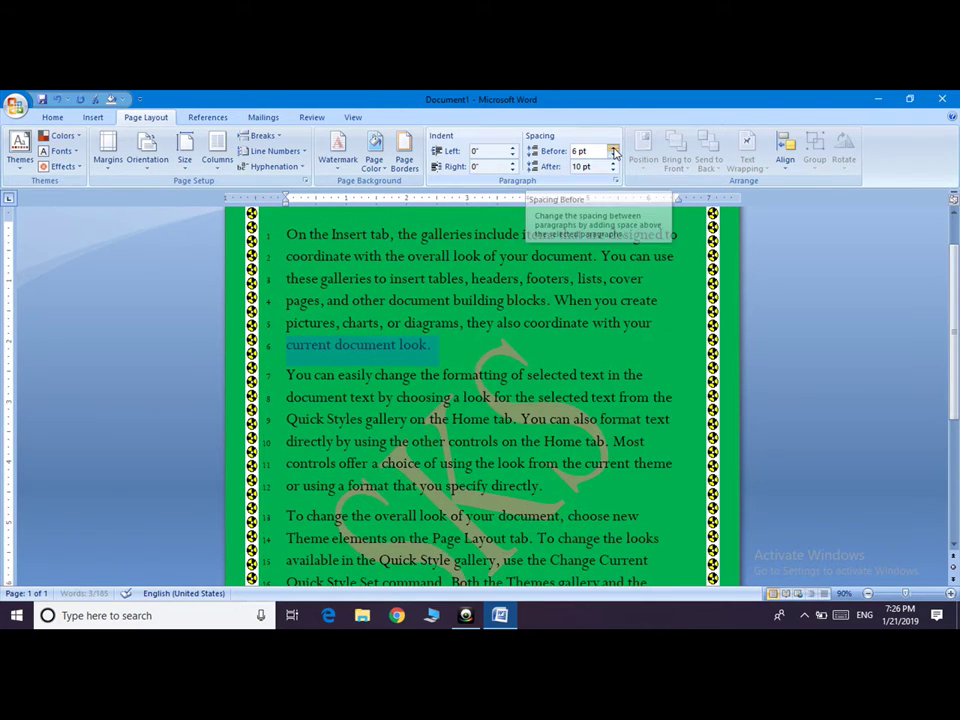
left_click(614, 147)
left_click(614, 147)
left_click(614, 147)
left_click(614, 147)
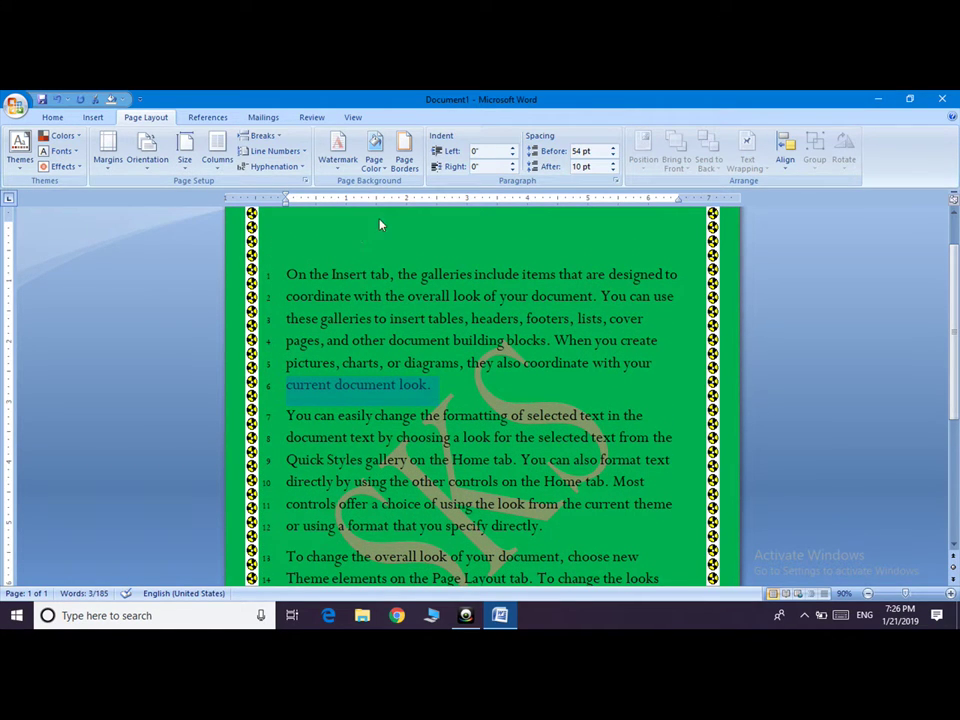
Adjust the first paragraph's space after, settling on 24 pt.
left_click(614, 170)
left_click(614, 170)
left_click(614, 170)
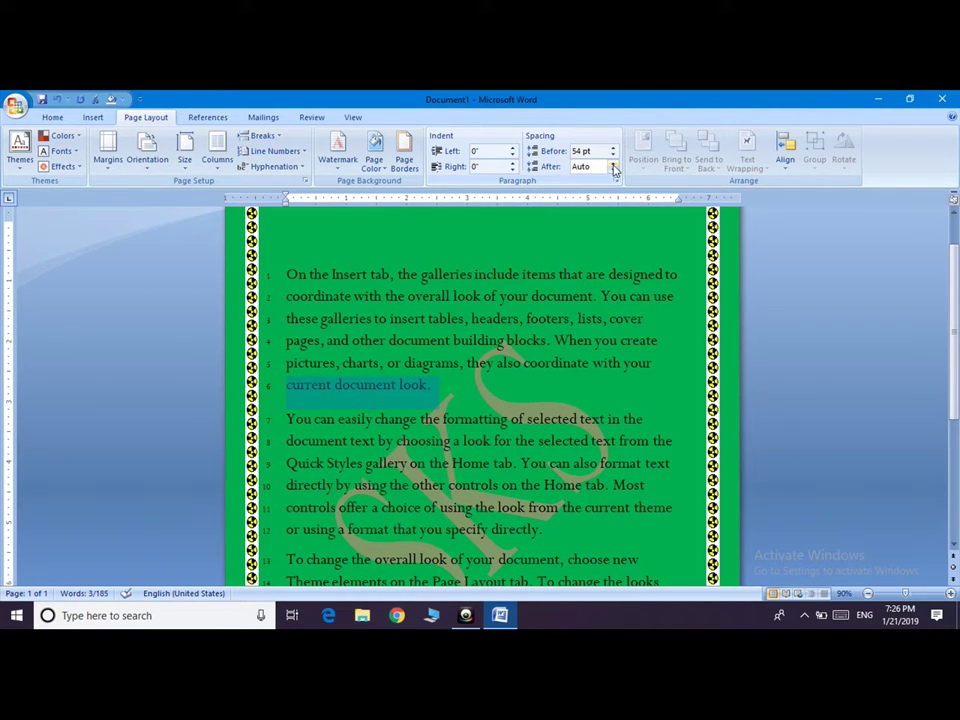
left_click(614, 165)
left_click(614, 165)
left_click(614, 165)
left_click(614, 165)
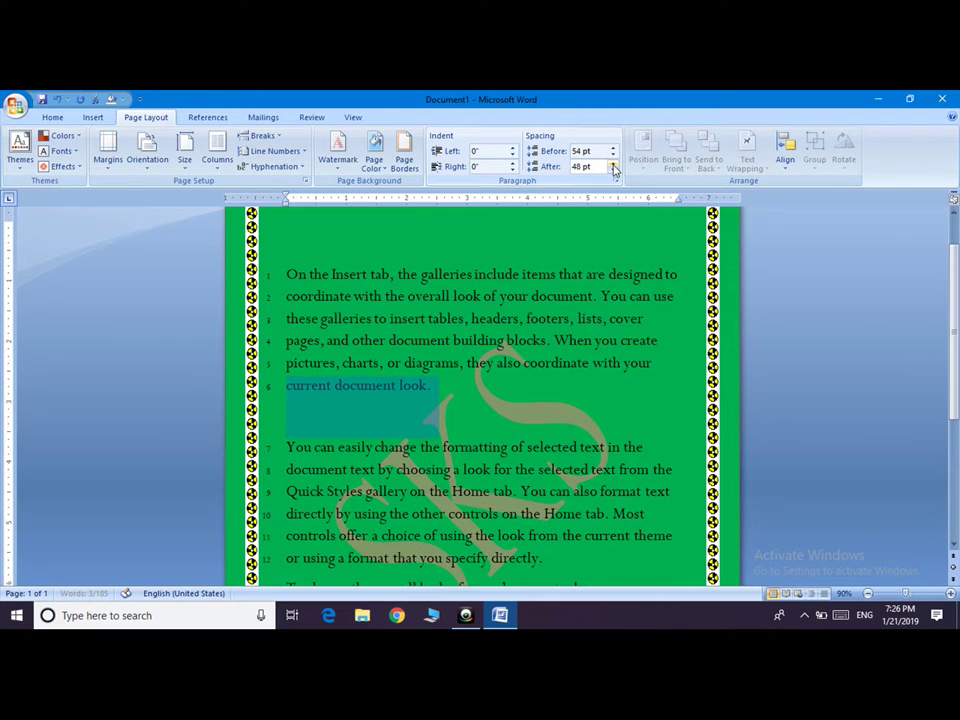
left_click(614, 165)
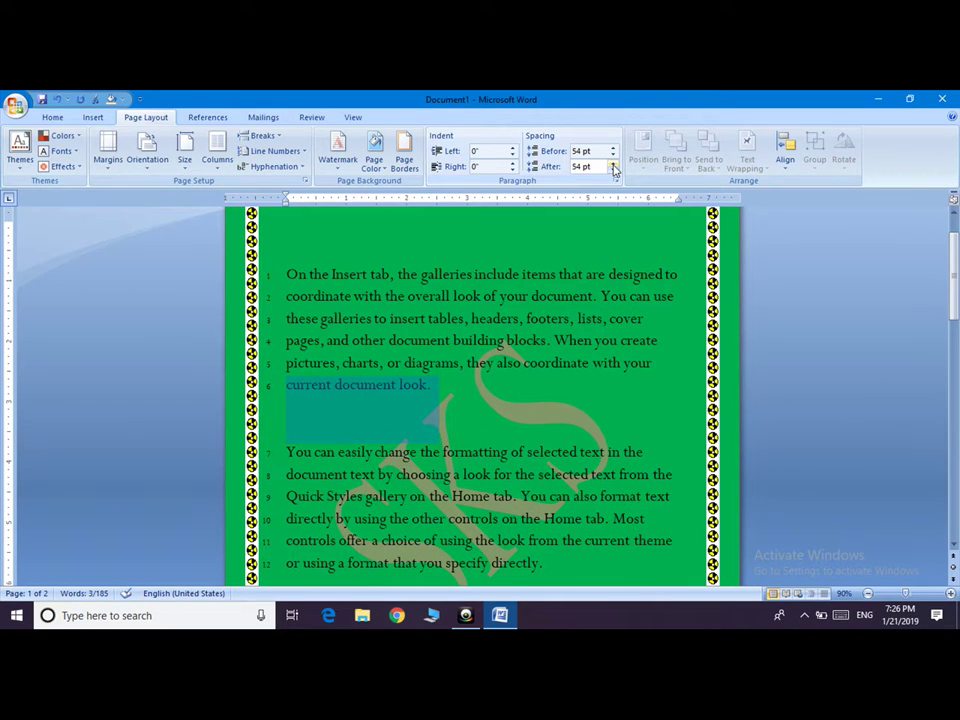
left_click(614, 170)
left_click(614, 170)
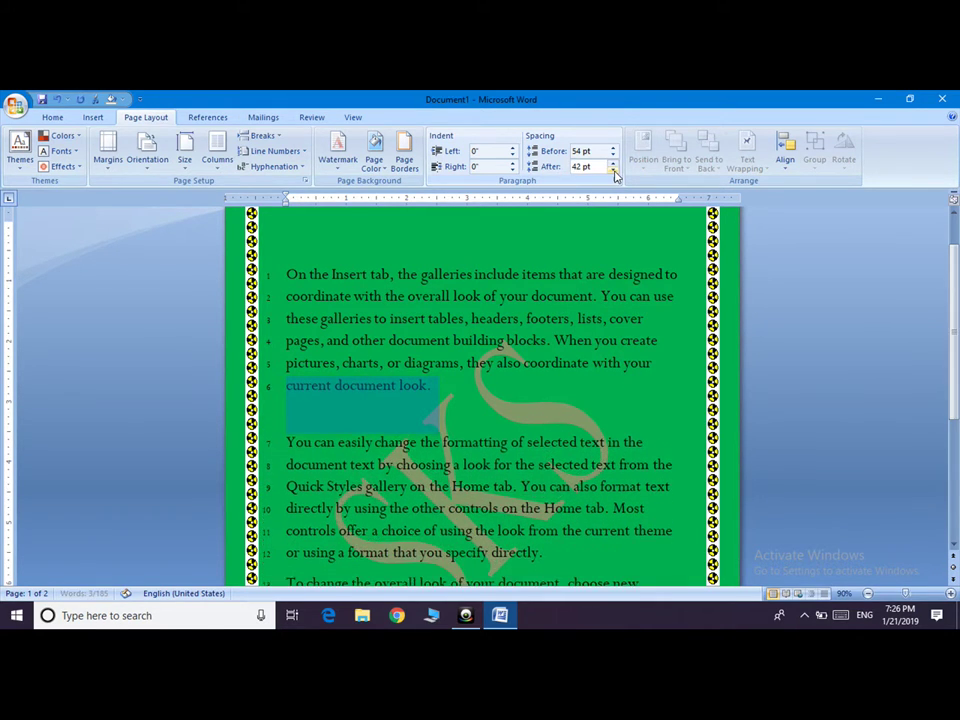
left_click(614, 170)
left_click(614, 170)
left_click(614, 170)
Reduce the first paragraph's space before to 12 pt.
left_click(614, 155)
left_click(614, 155)
left_click(614, 155)
left_click(614, 155)
left_click(614, 155)
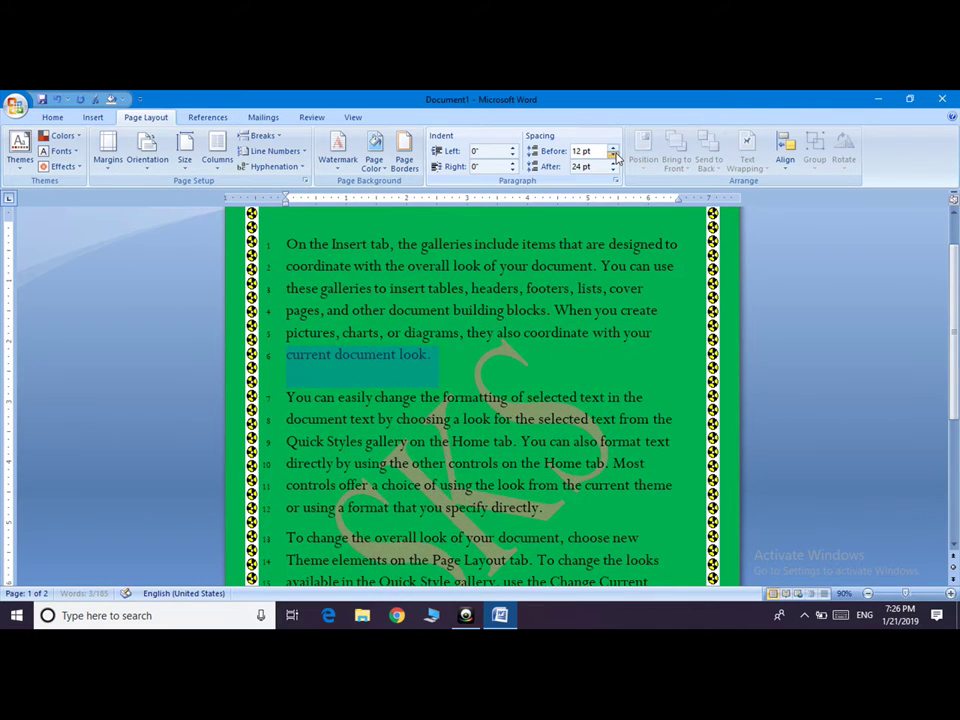
left_click(614, 155)
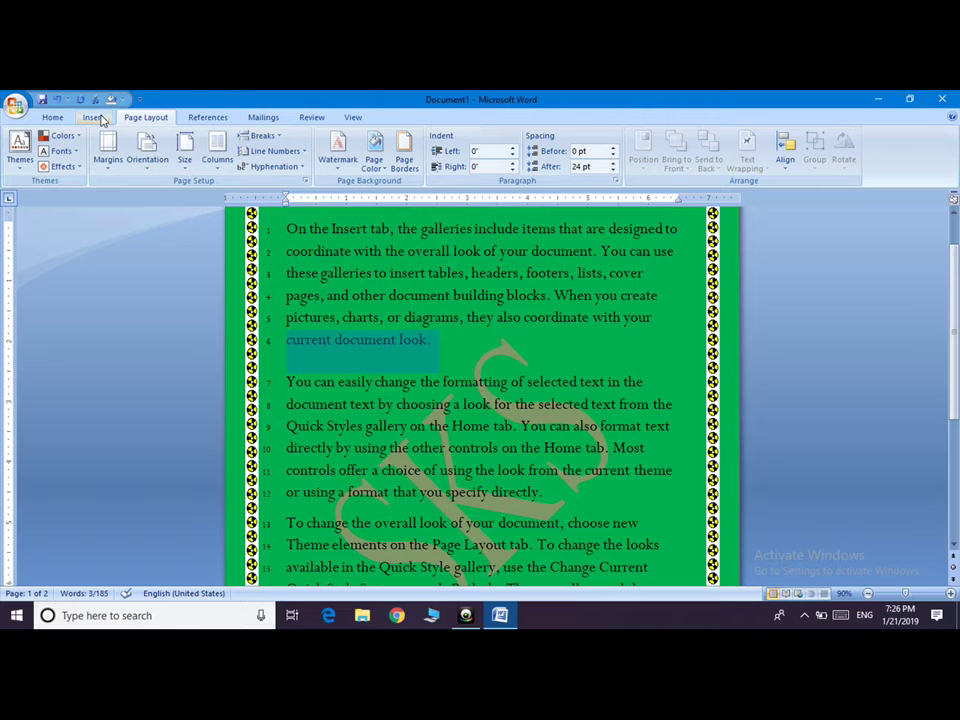
Type 'etgsfa' on the last line and insert a page break for a second page.
key("ctrl+a")
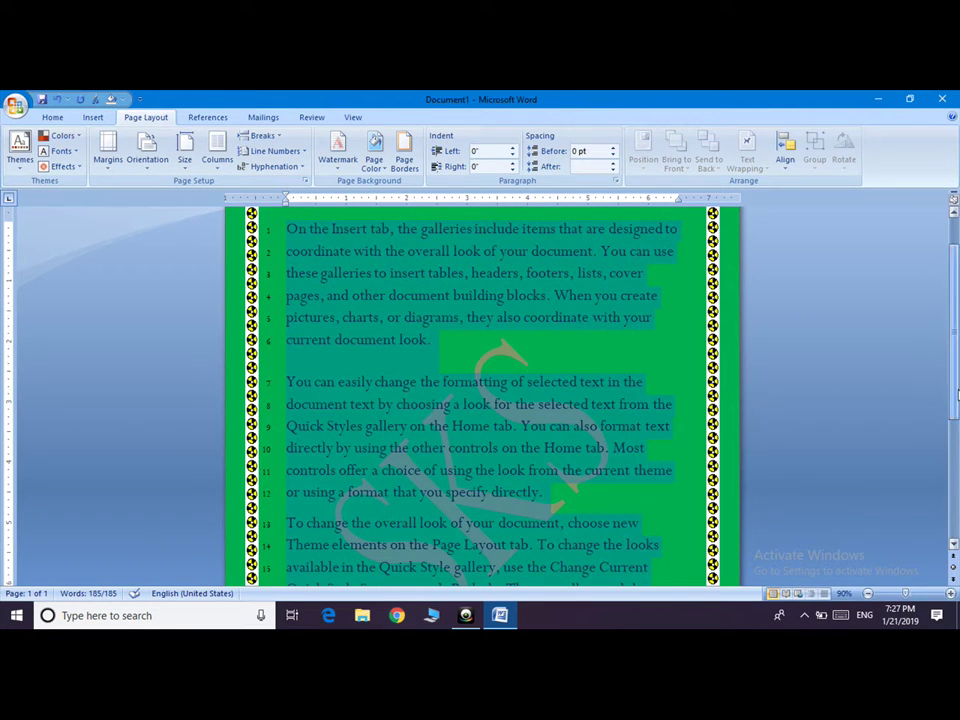
scroll(553, 514, "down", 4)
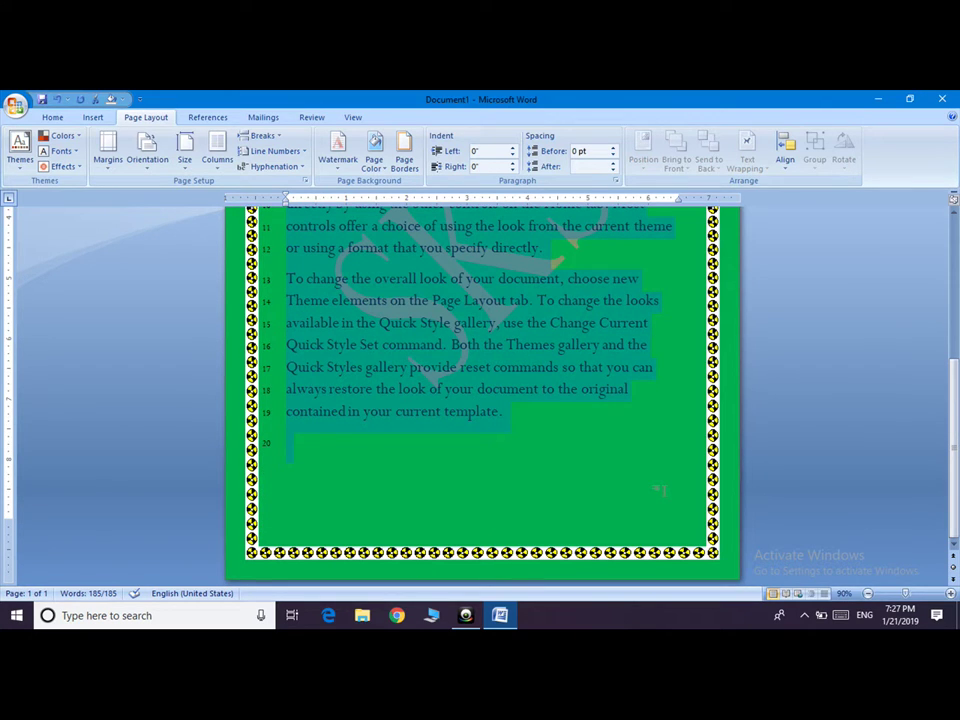
left_click(660, 490)
type("etgsf")
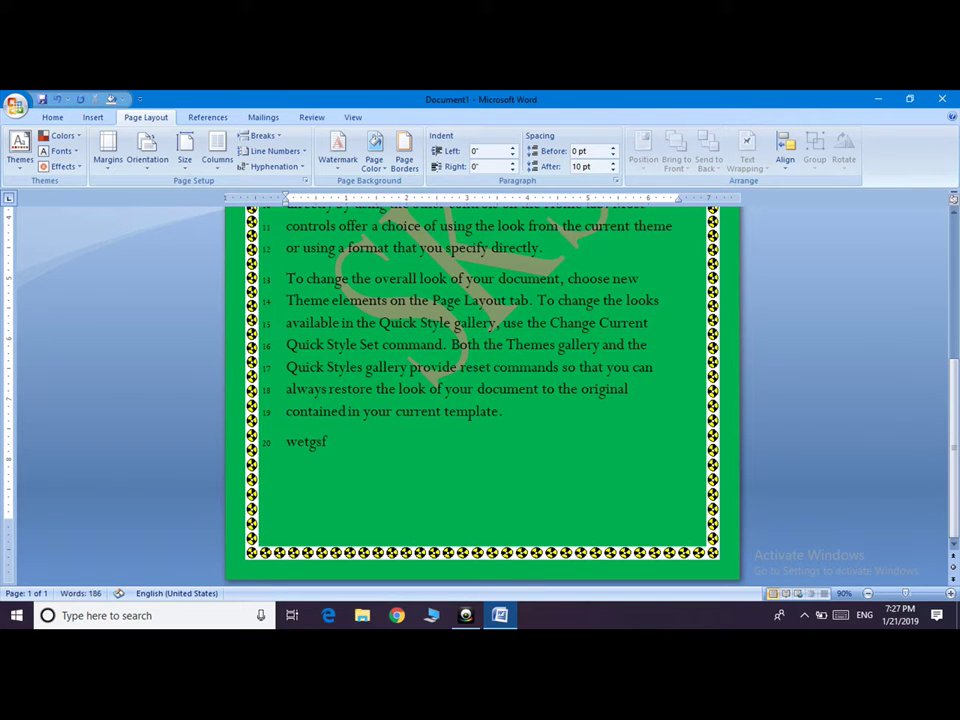
type("a")
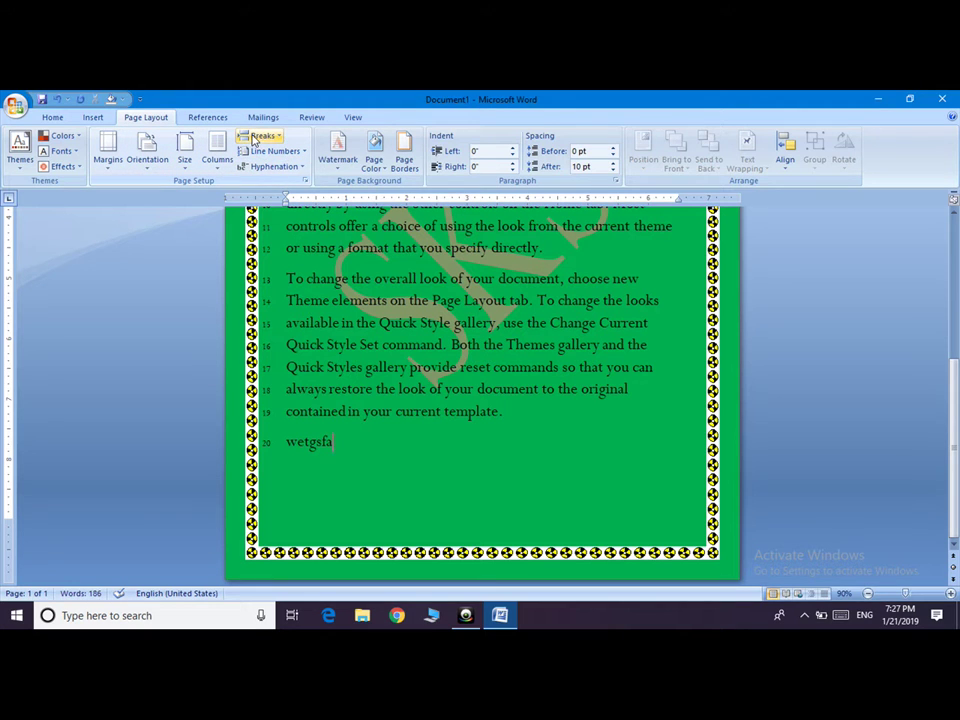
left_click(262, 135)
left_click(341, 180)
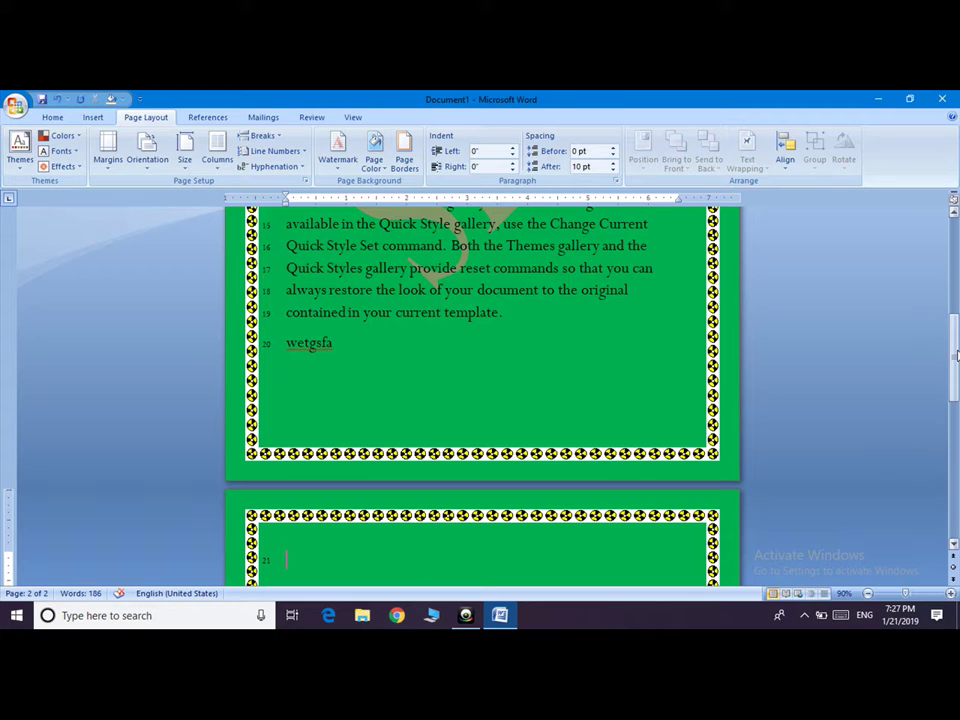
left_click_drag(953, 370, 956, 425)
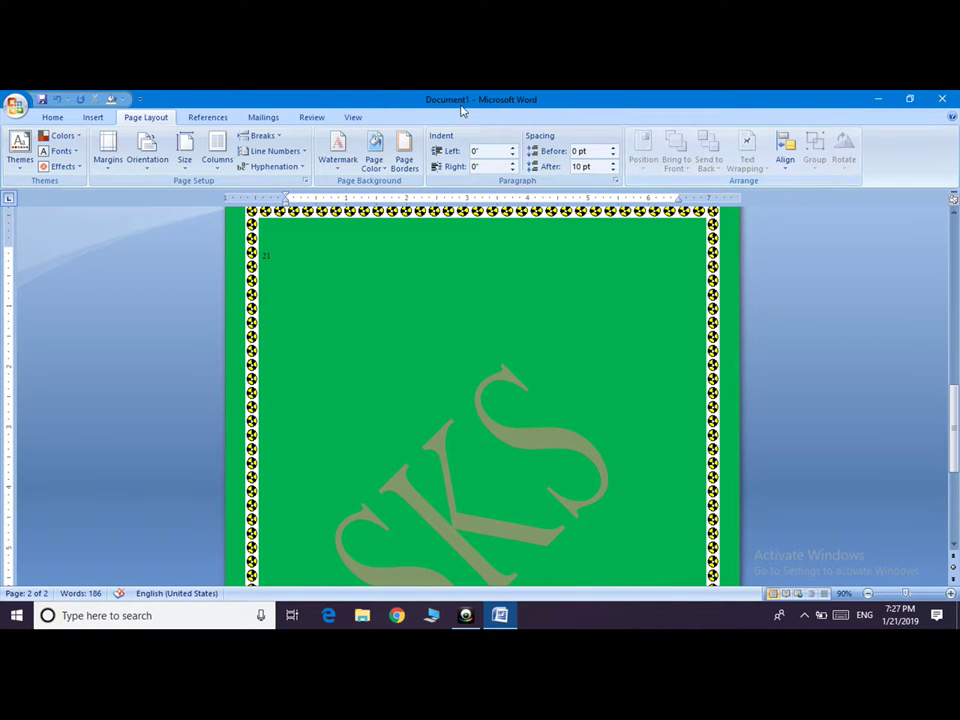
Insert the picture IMG-20180929-WA0005 from the Pictures folder.
left_click(93, 118)
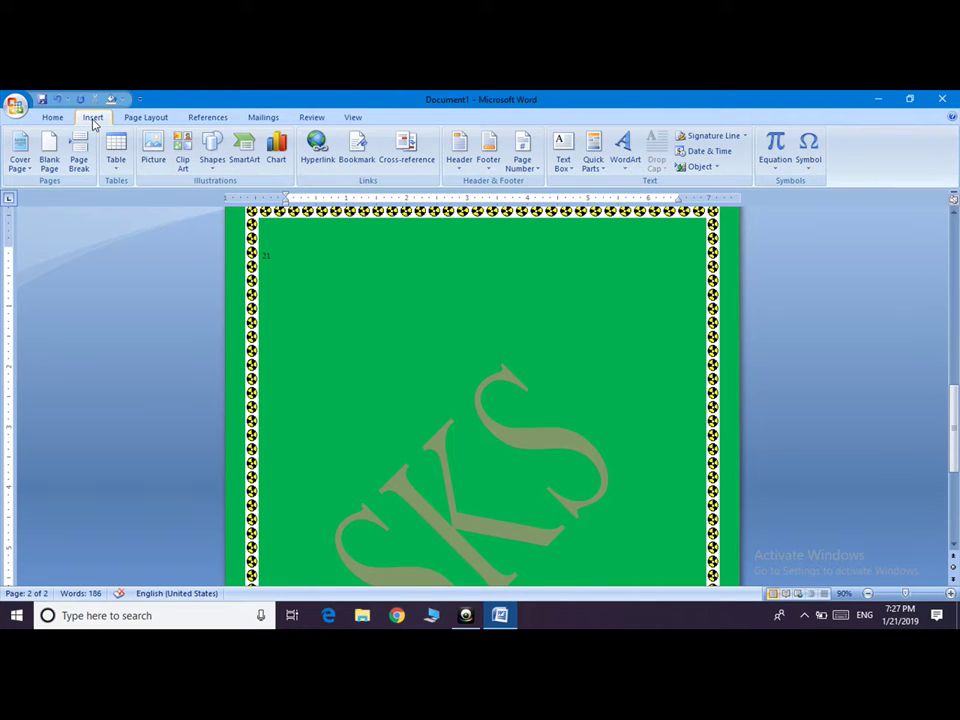
left_click(152, 152)
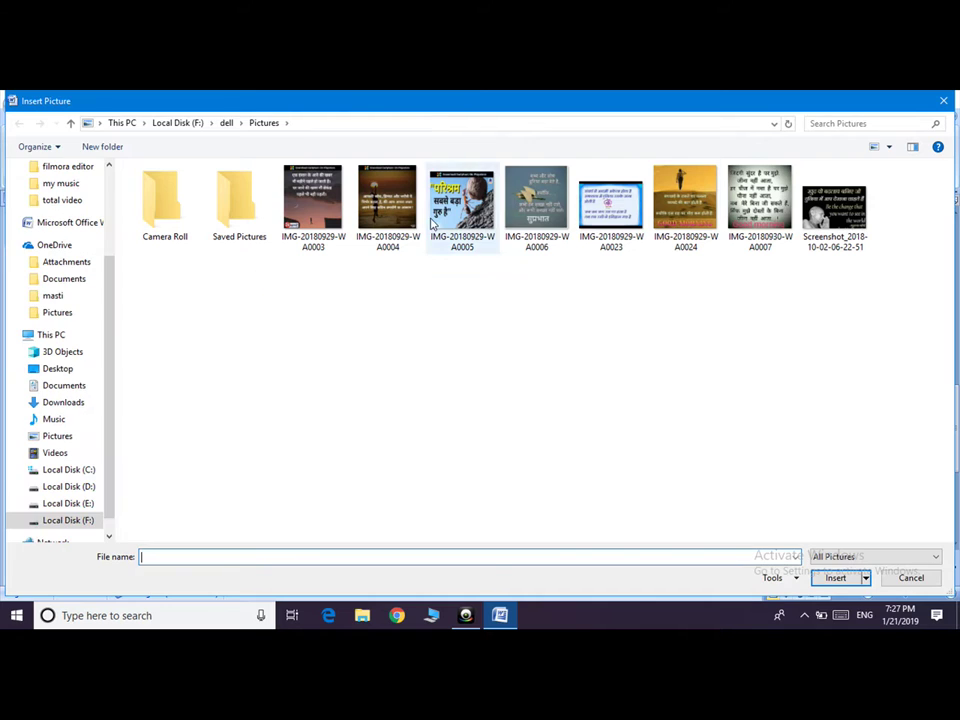
left_click(462, 205)
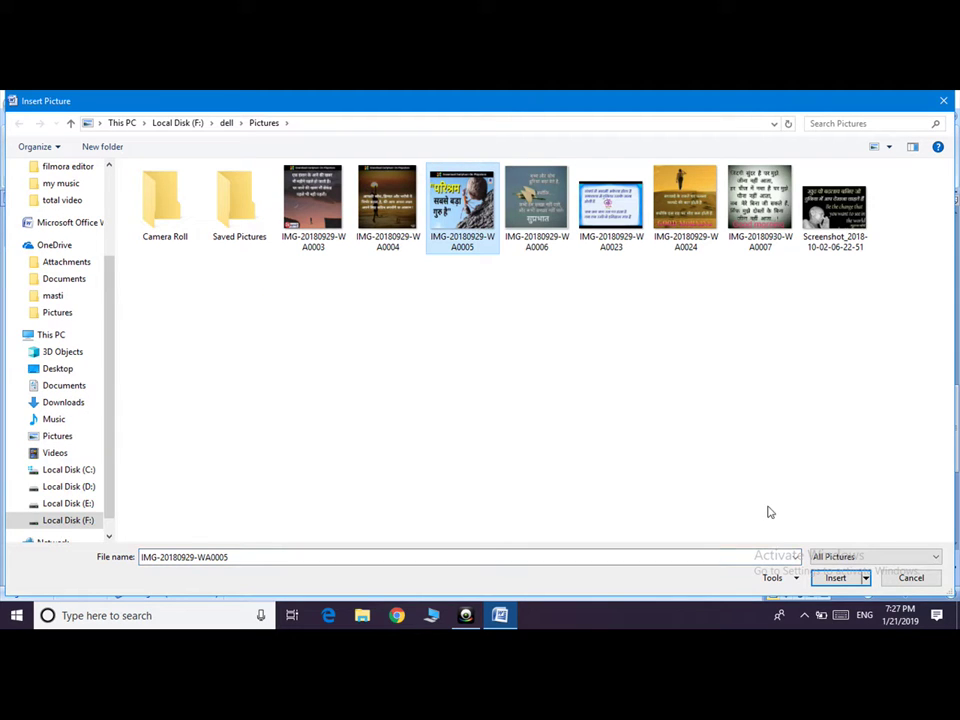
left_click(838, 578)
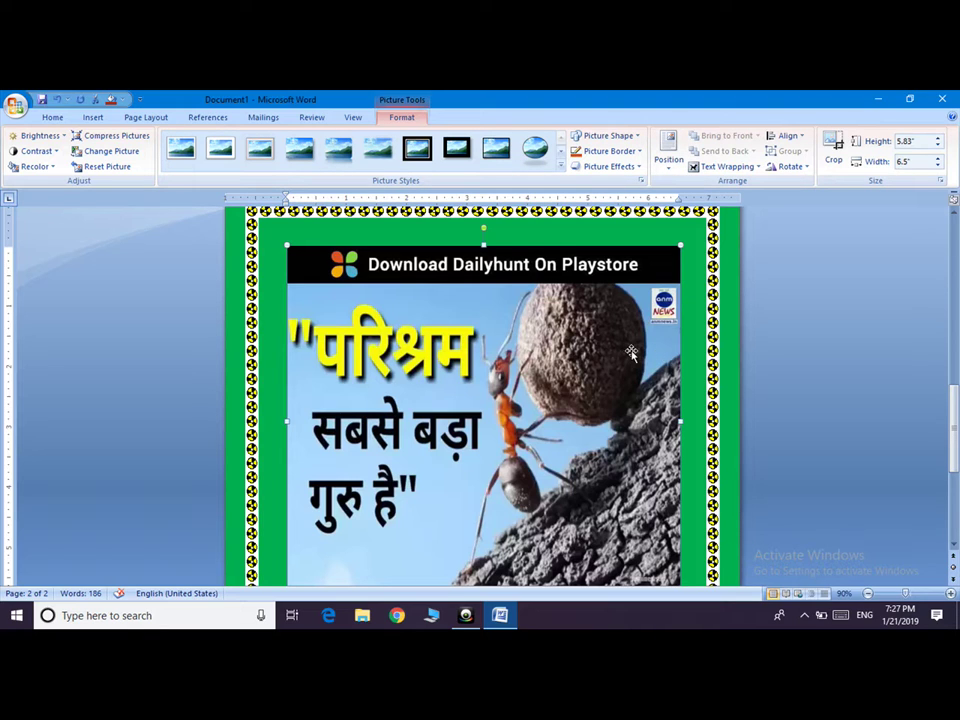
Give the ant picture a wrapping position, move and shrink it, then remove it.
left_click(148, 118)
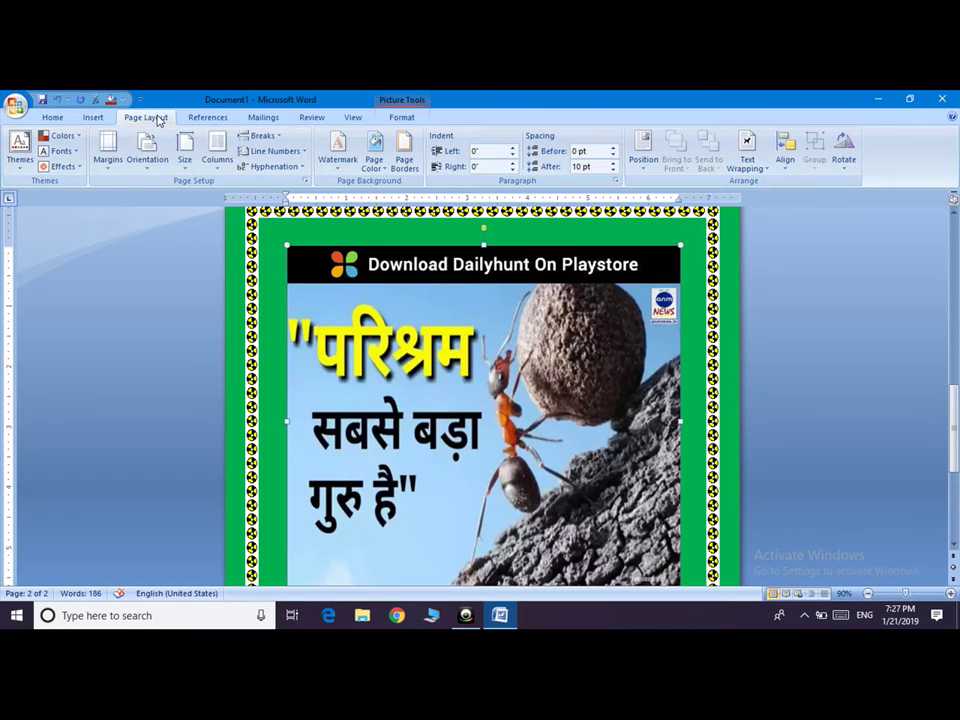
left_click(644, 160)
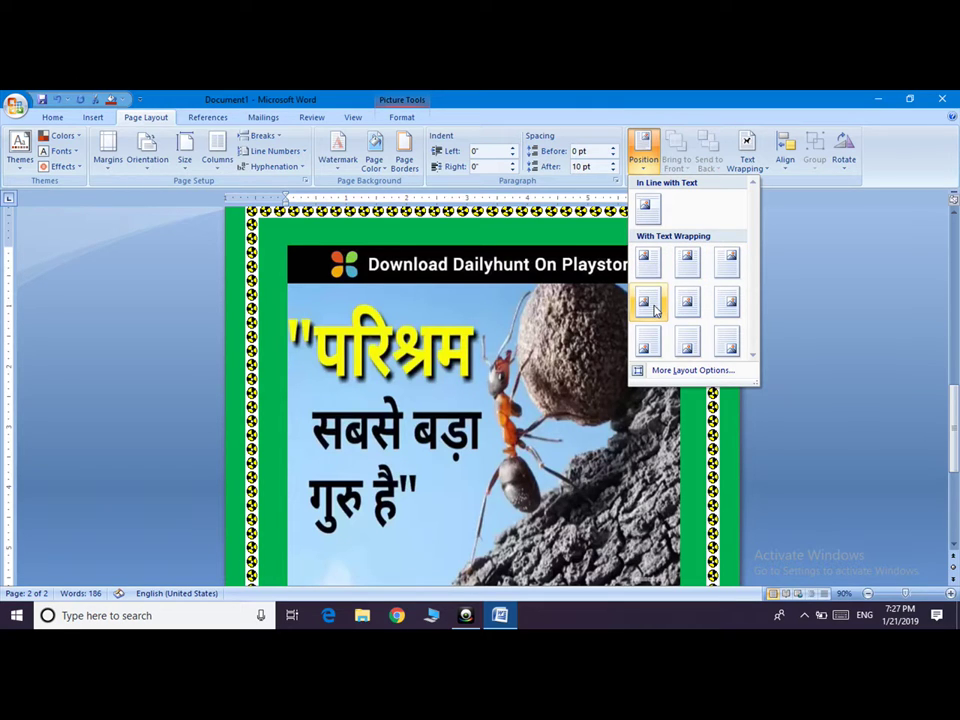
left_click(232, 220)
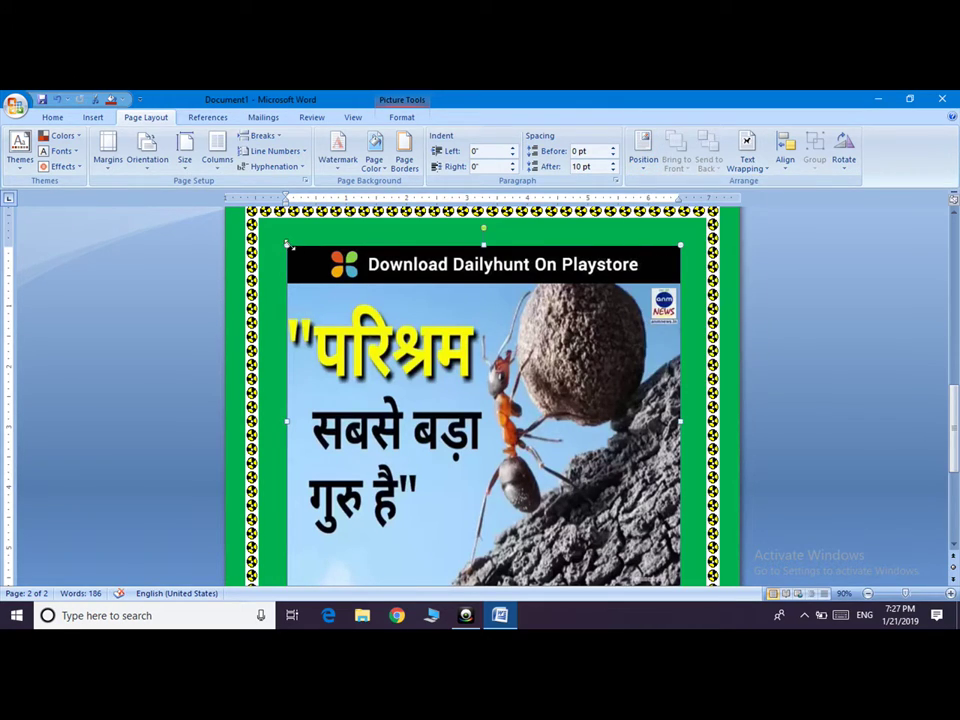
left_click_drag(288, 244, 404, 398)
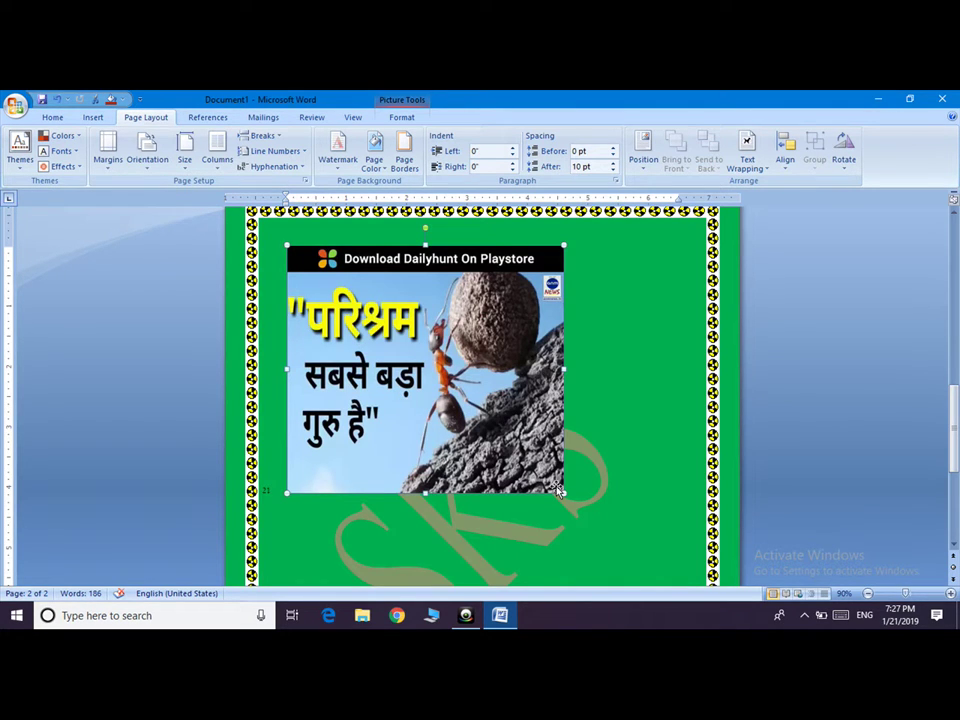
mouse_move(564, 492)
left_mouse_down()
mouse_move(521, 437)
mouse_move(521, 445)
left_mouse_up()
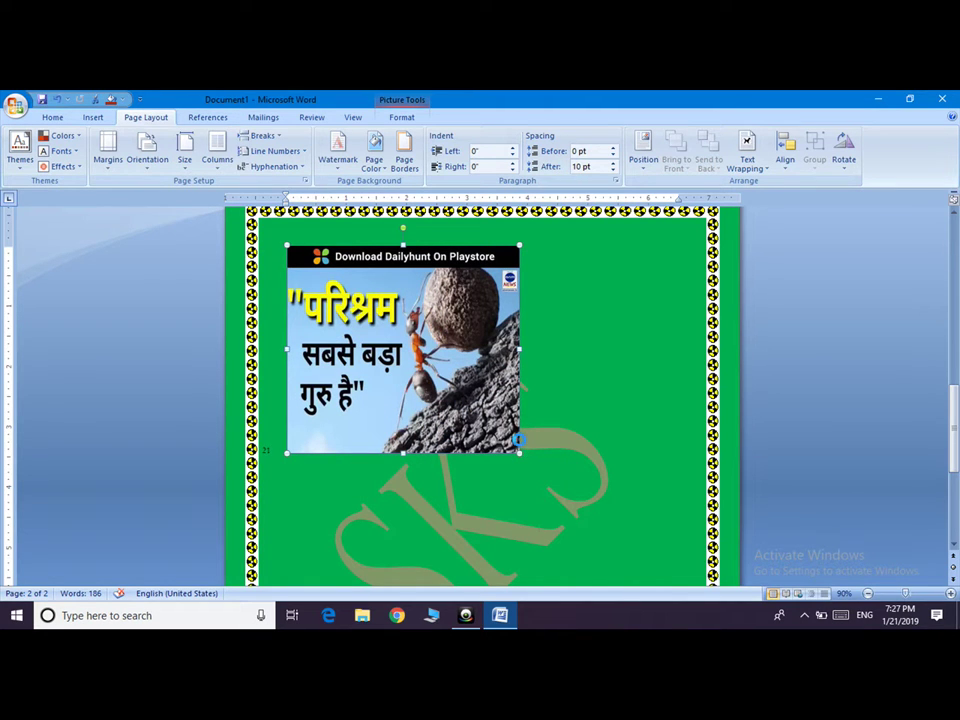
key("Delete")
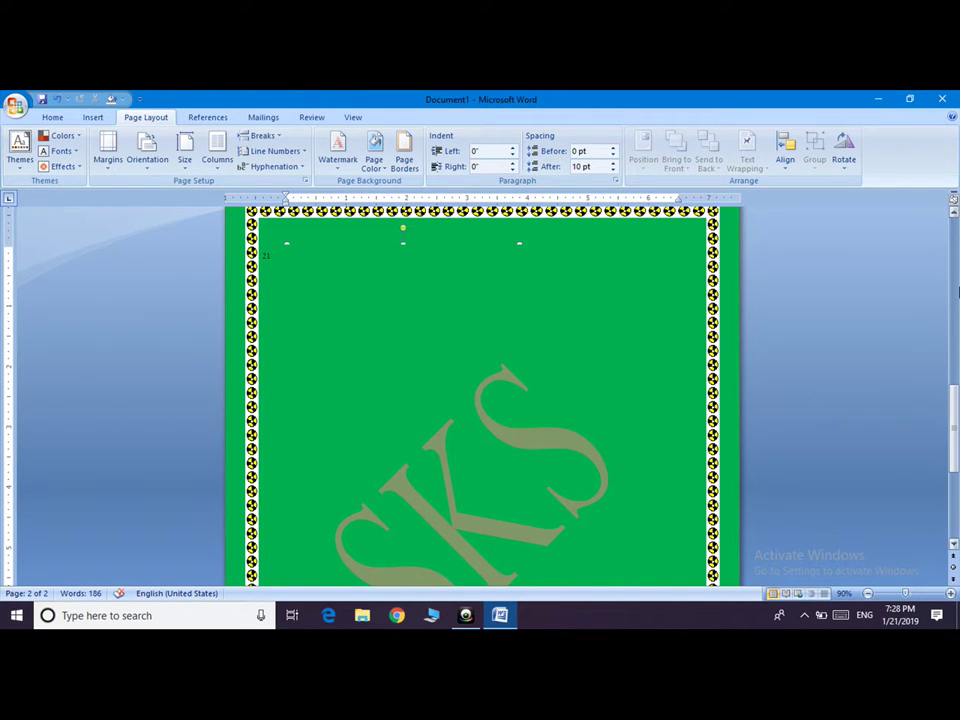
left_click(955, 253)
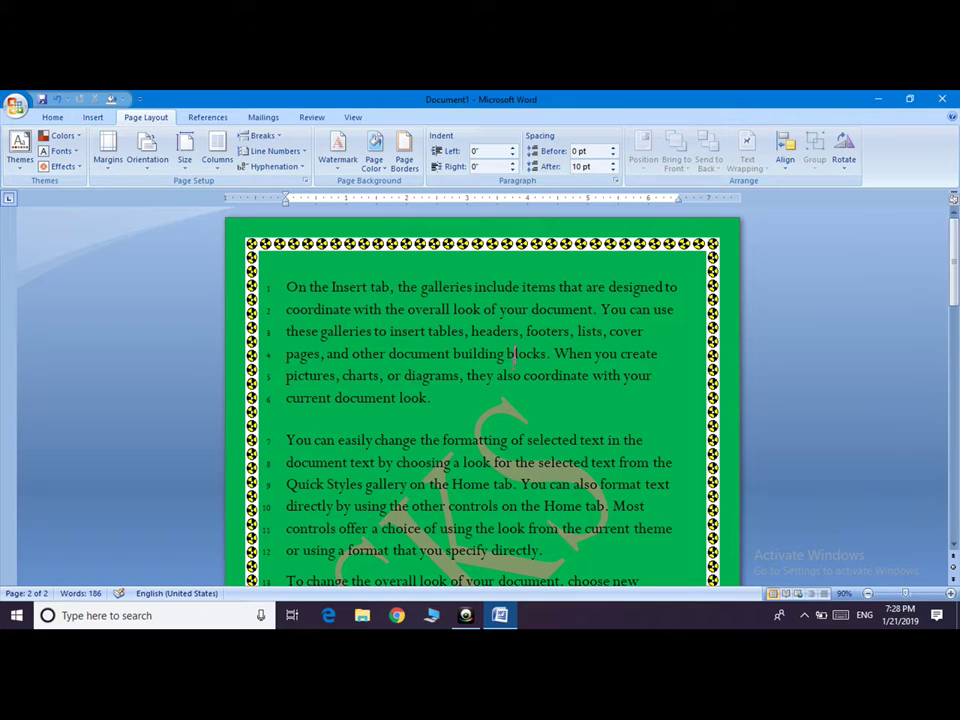
Paste the ant picture and position it top-right with square text wrapping.
key("ctrl+v")
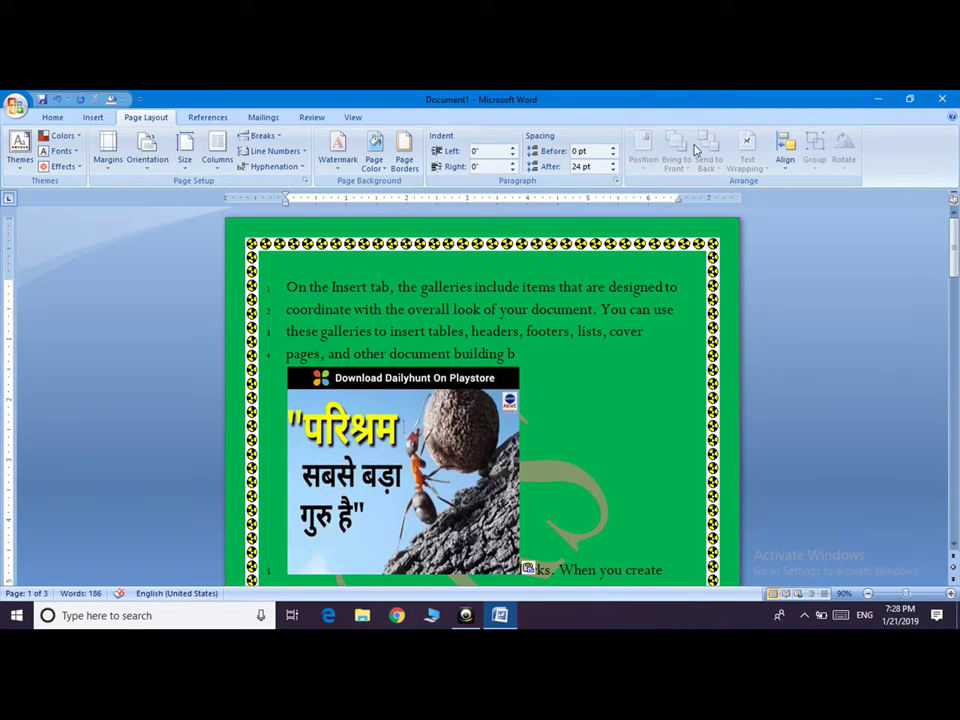
left_click(471, 420)
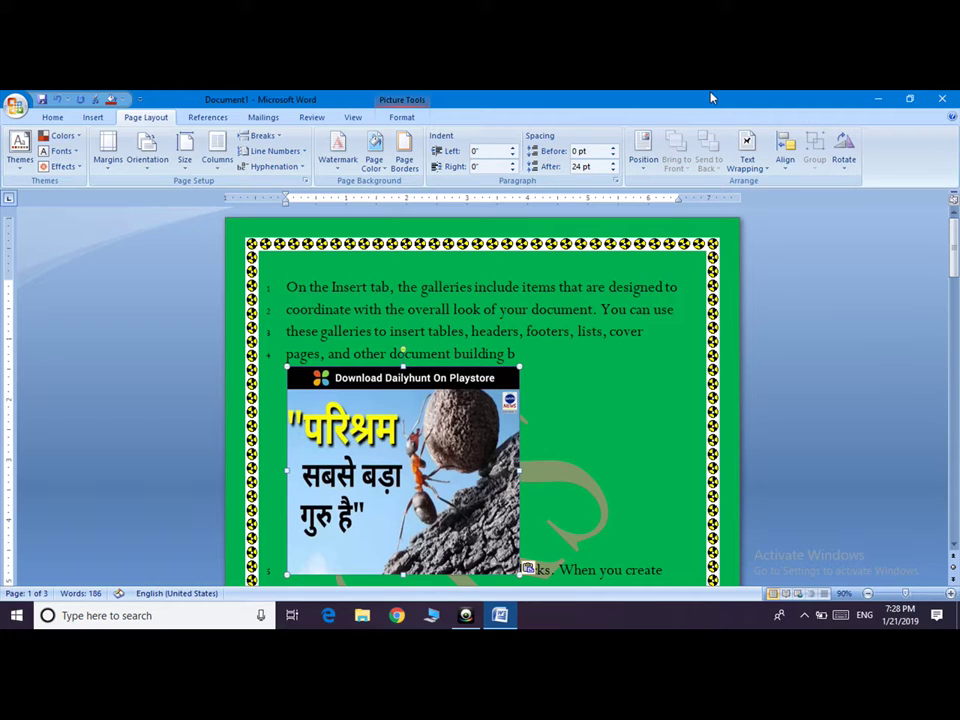
left_click(644, 158)
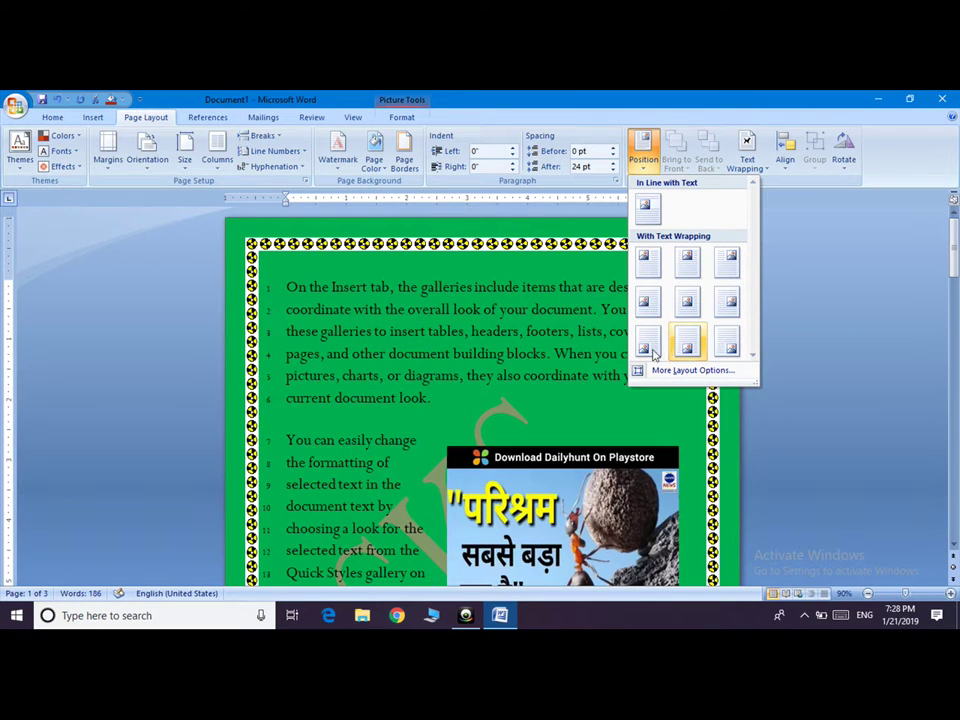
left_click(727, 262)
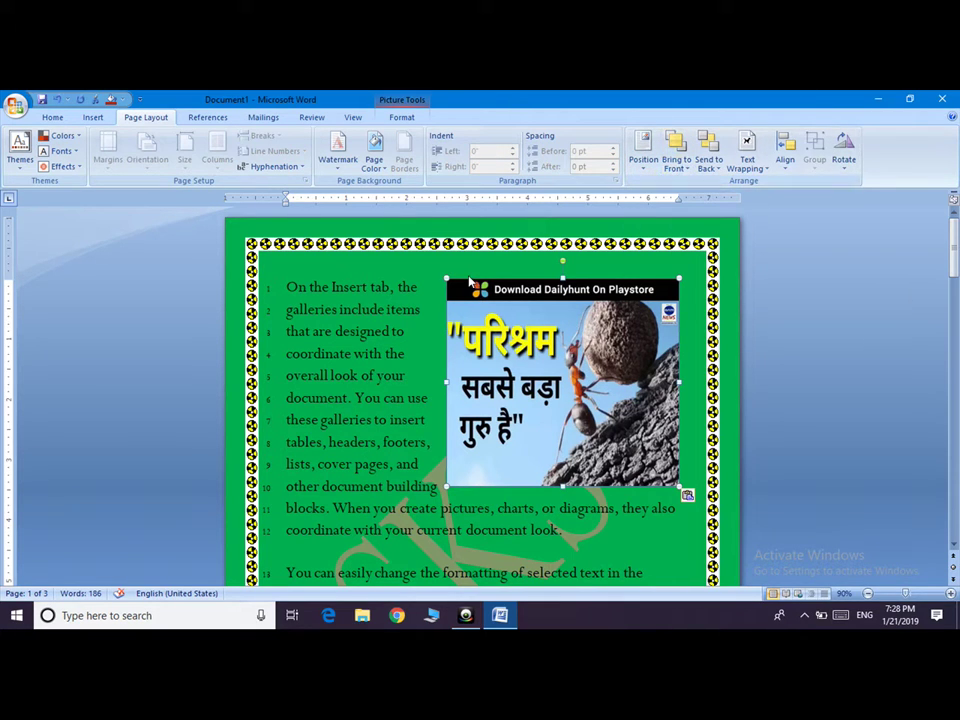
left_click(94, 118)
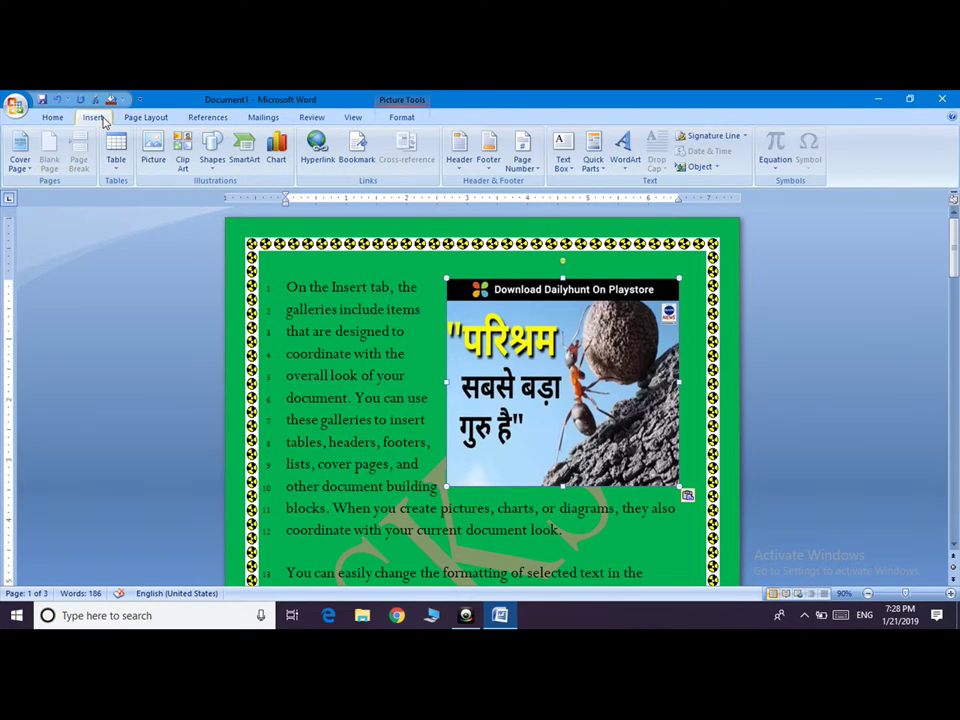
Draw a tall white rectangle, place it on the ant picture and widen it slightly.
left_click(213, 162)
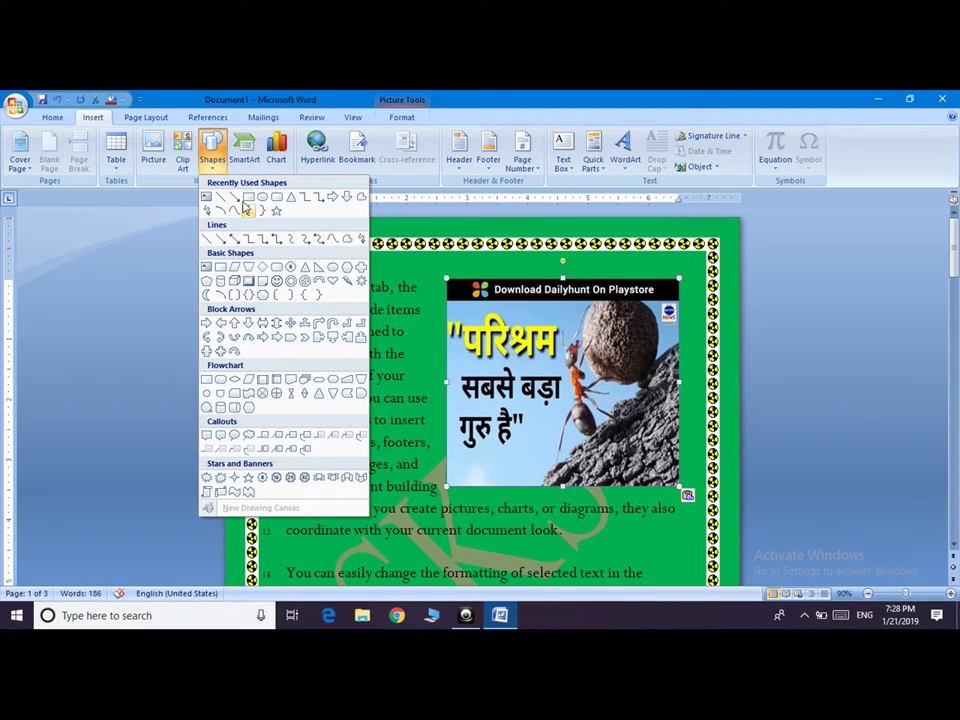
left_click(248, 199)
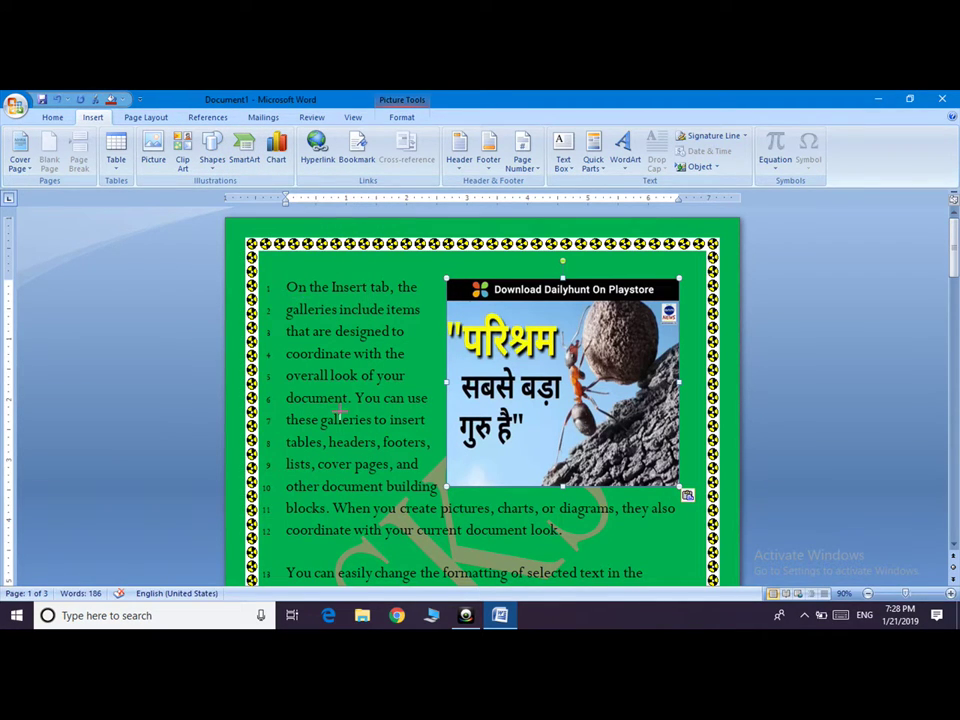
left_click_drag(368, 446, 290, 290)
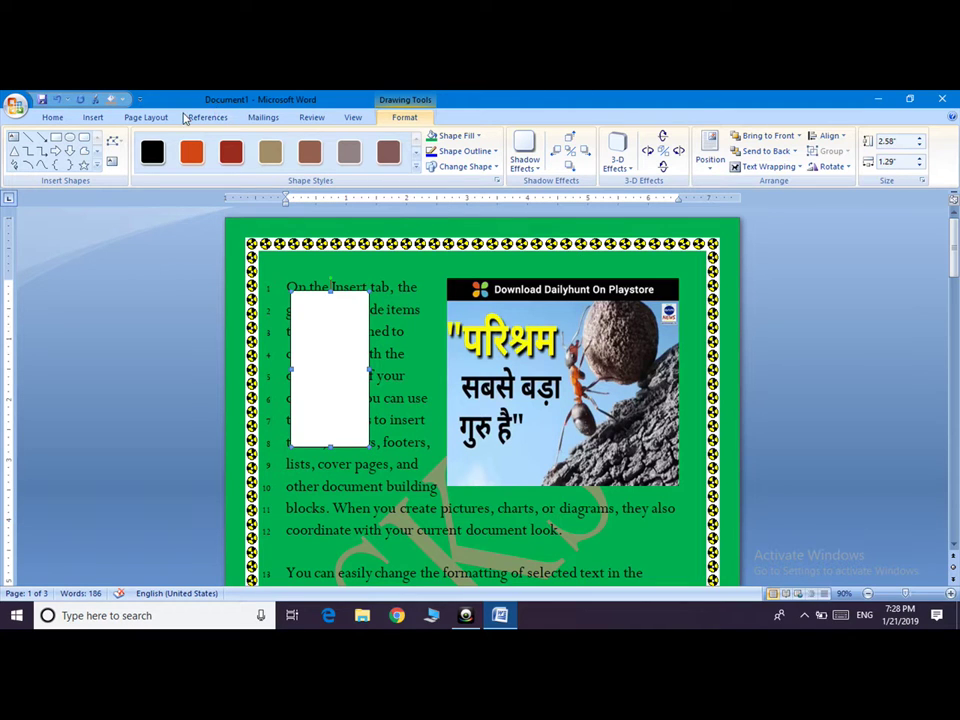
left_click(148, 117)
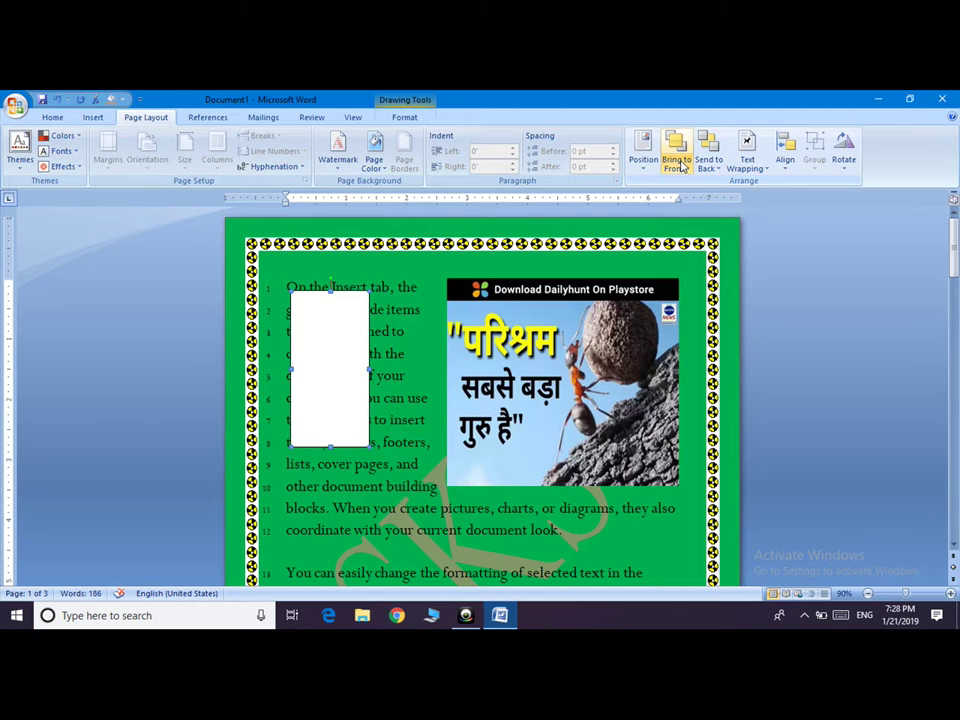
key("super")
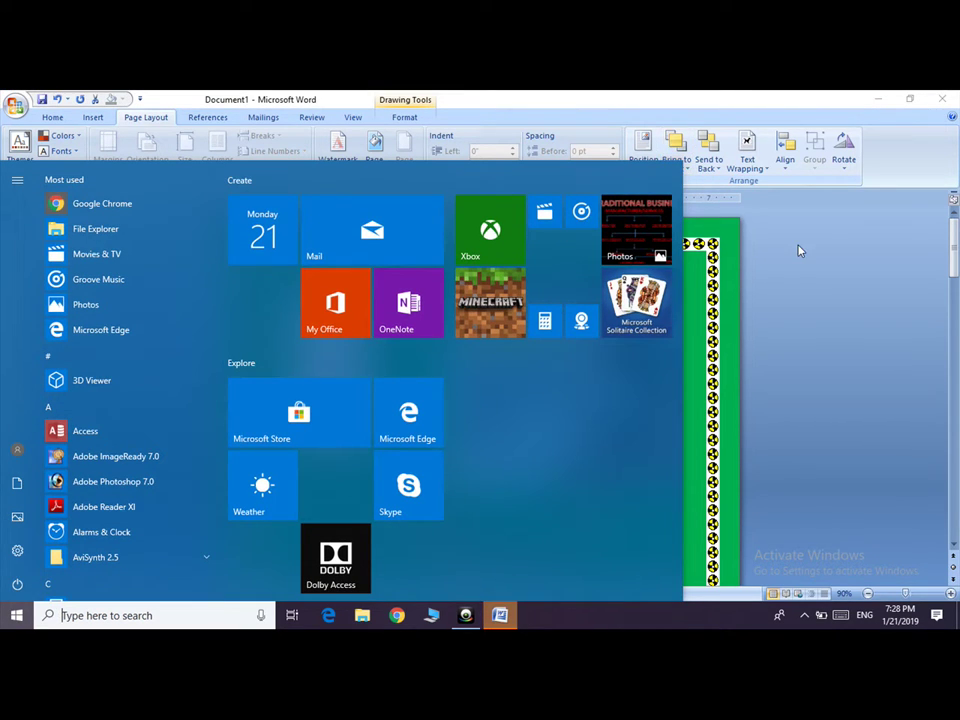
left_click(797, 252)
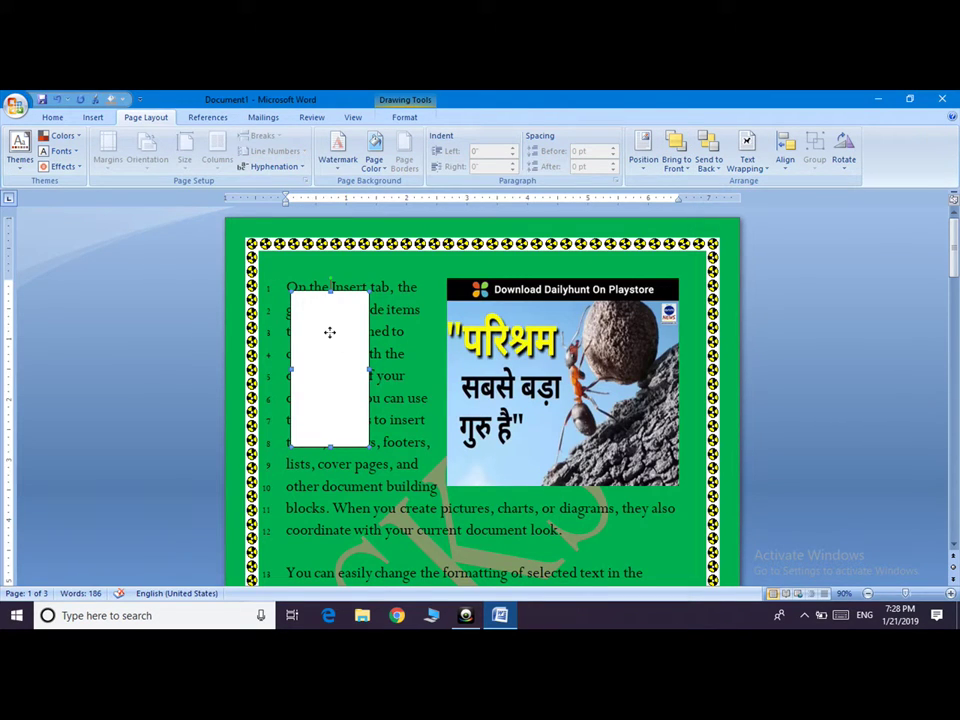
left_click_drag(330, 336, 482, 347)
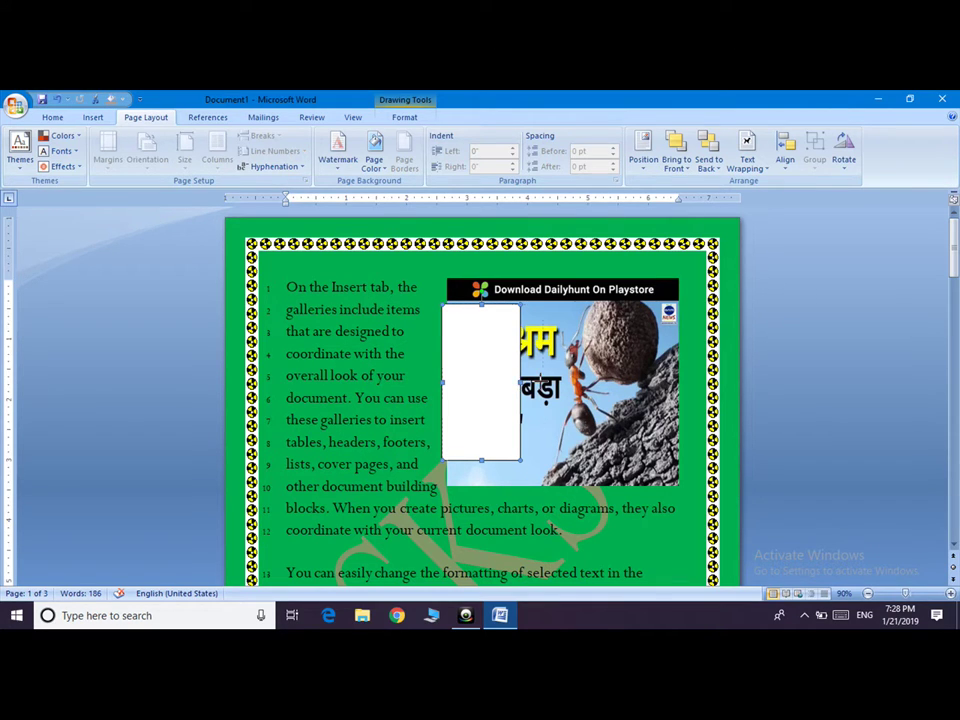
left_click_drag(520, 381, 543, 381)
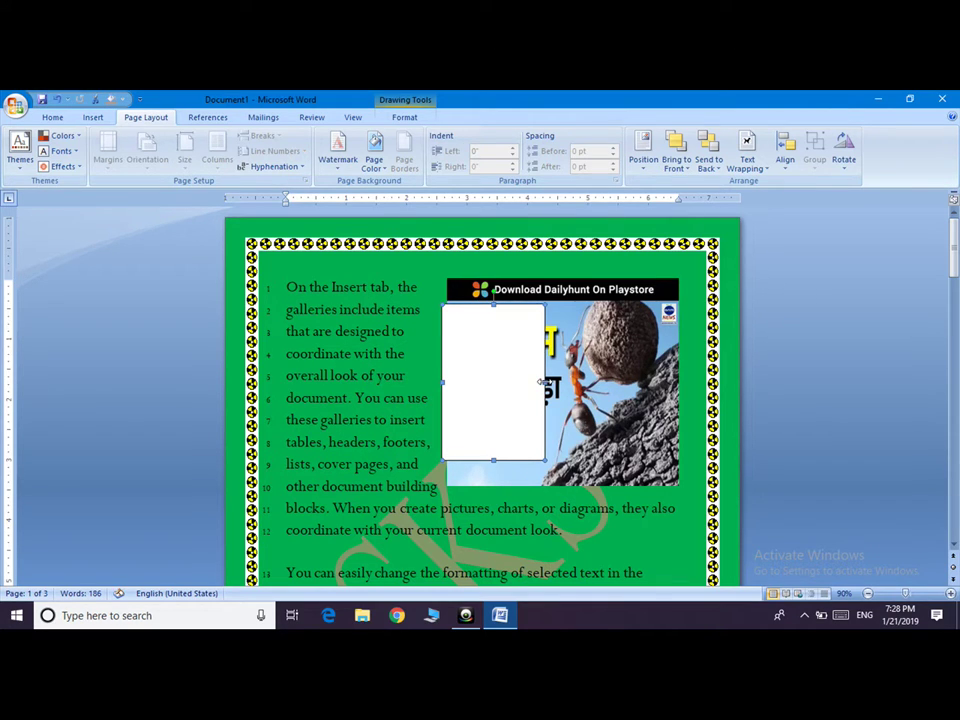
Send the white box behind the ant picture, then bring it back to the front.
left_click(712, 163)
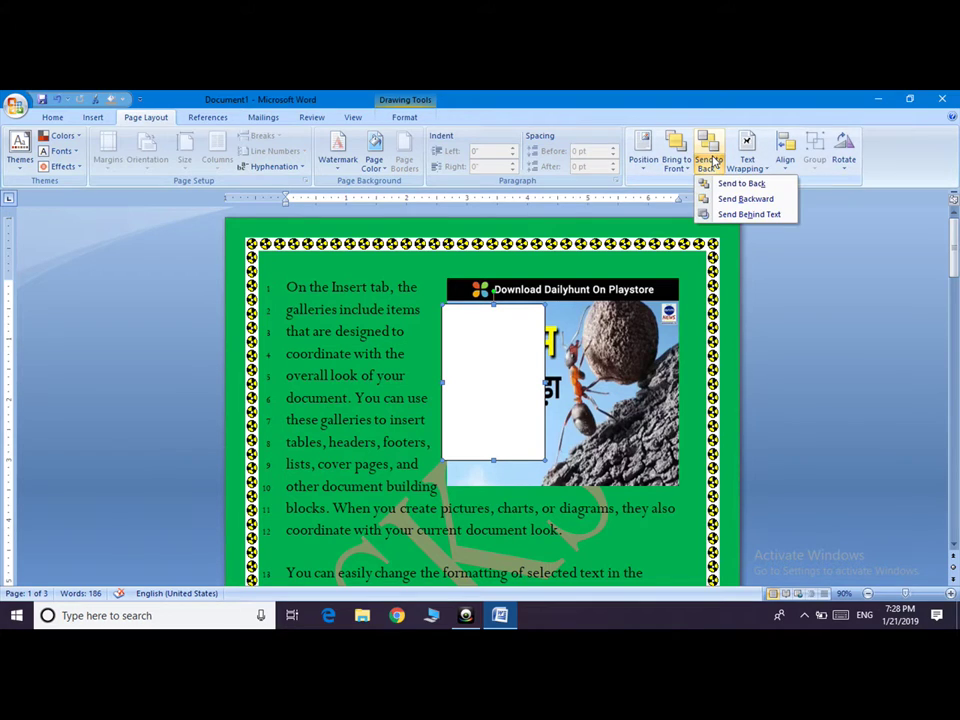
left_click(741, 184)
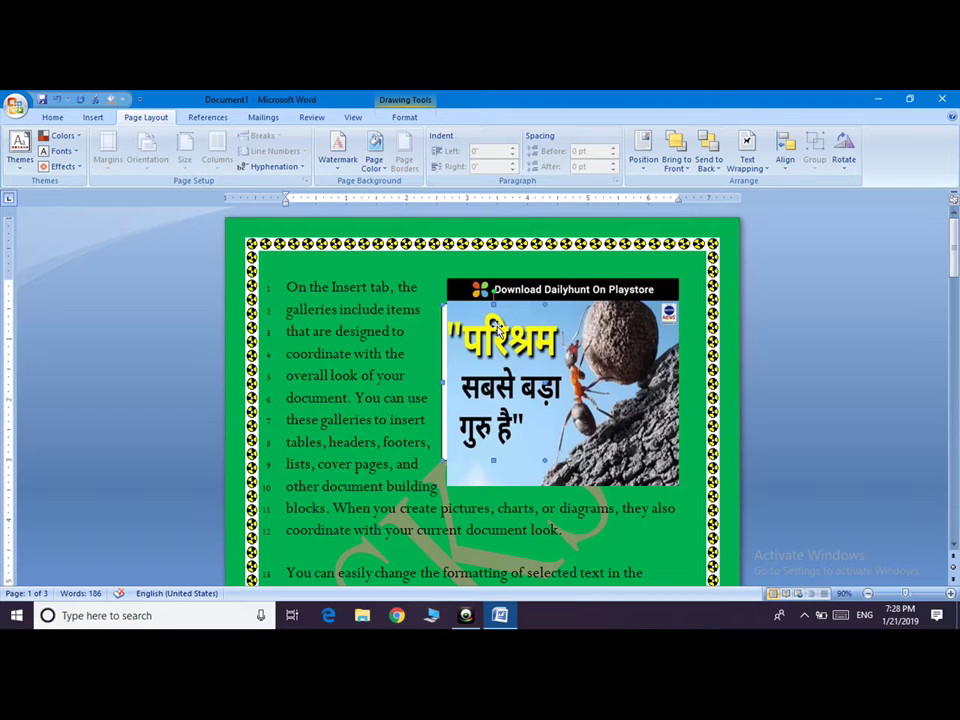
left_click(678, 163)
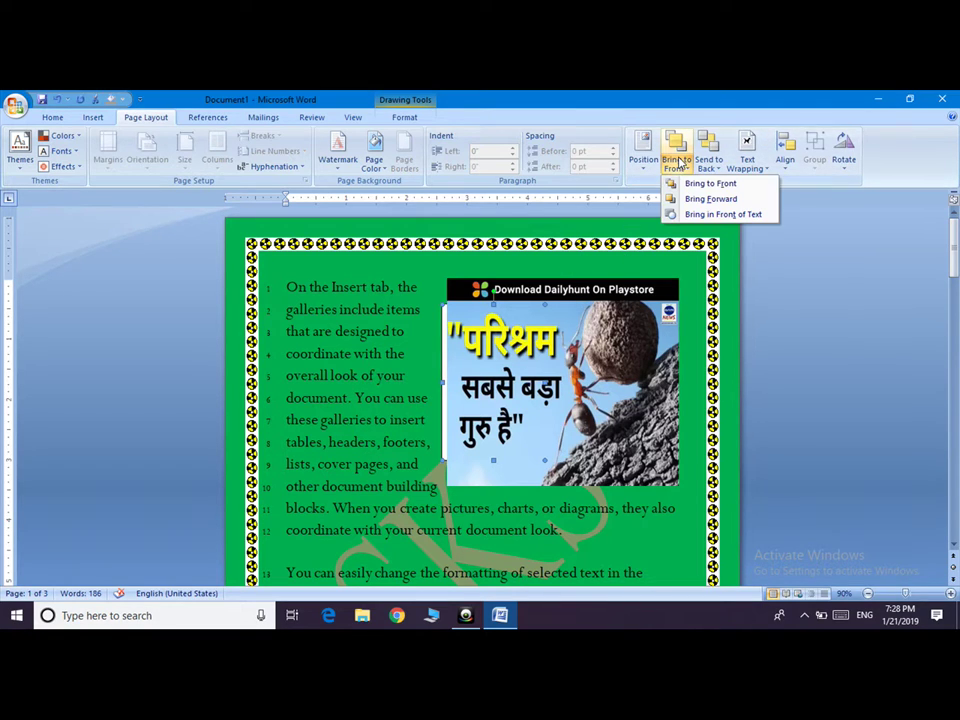
left_click(722, 185)
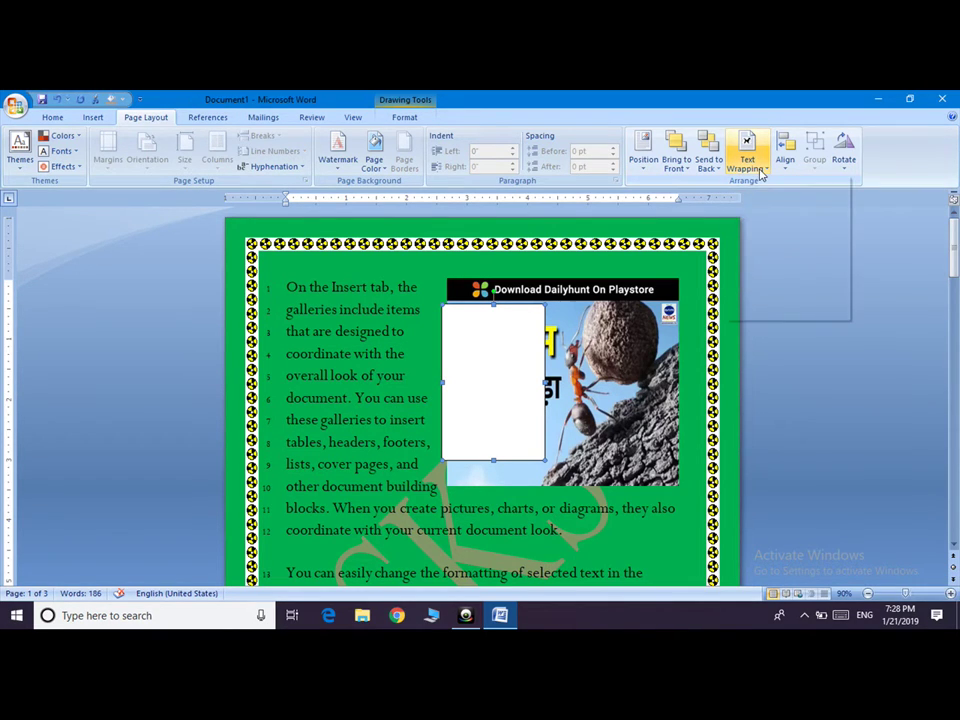
Check Text Wrapping without changes, then move the white box down over lines 14–18.
left_click(760, 168)
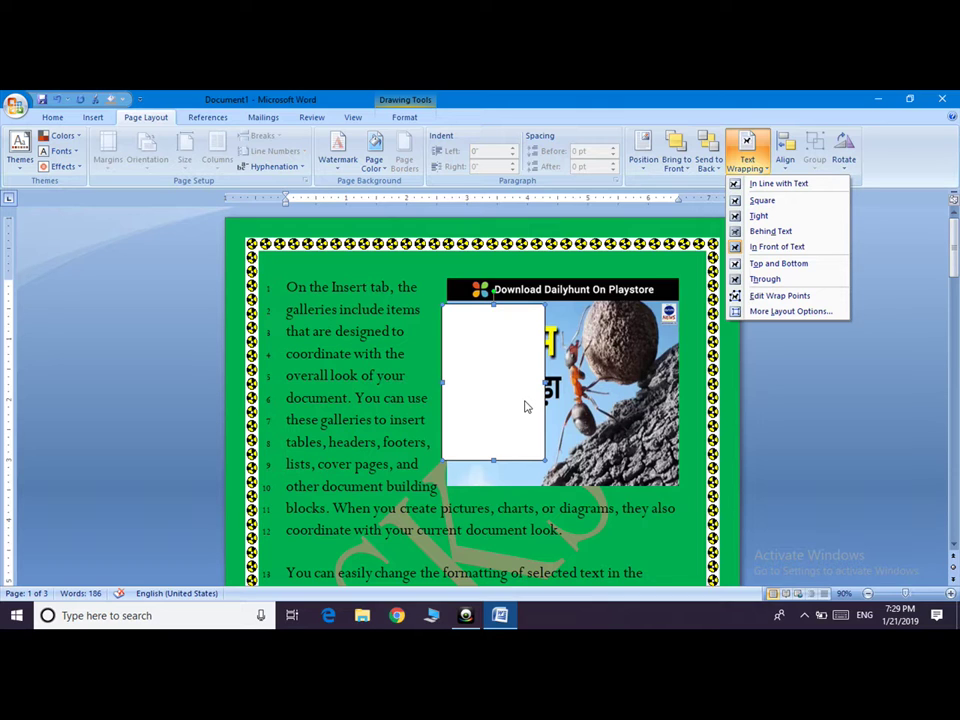
left_click(513, 360)
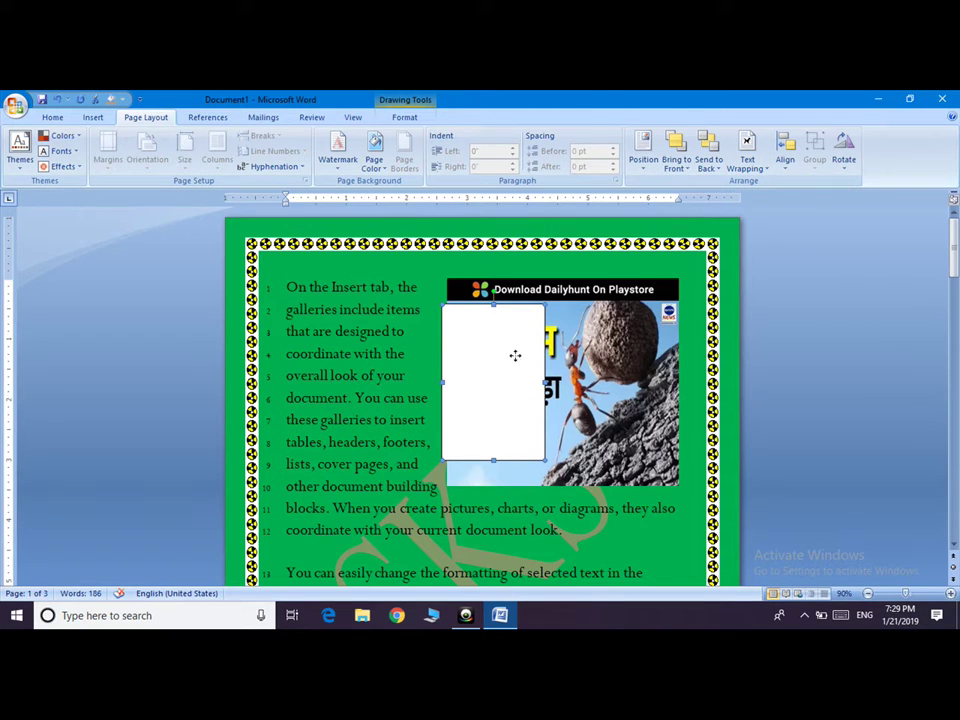
scroll(515, 355, "down", 2)
left_click_drag(515, 243, 358, 544)
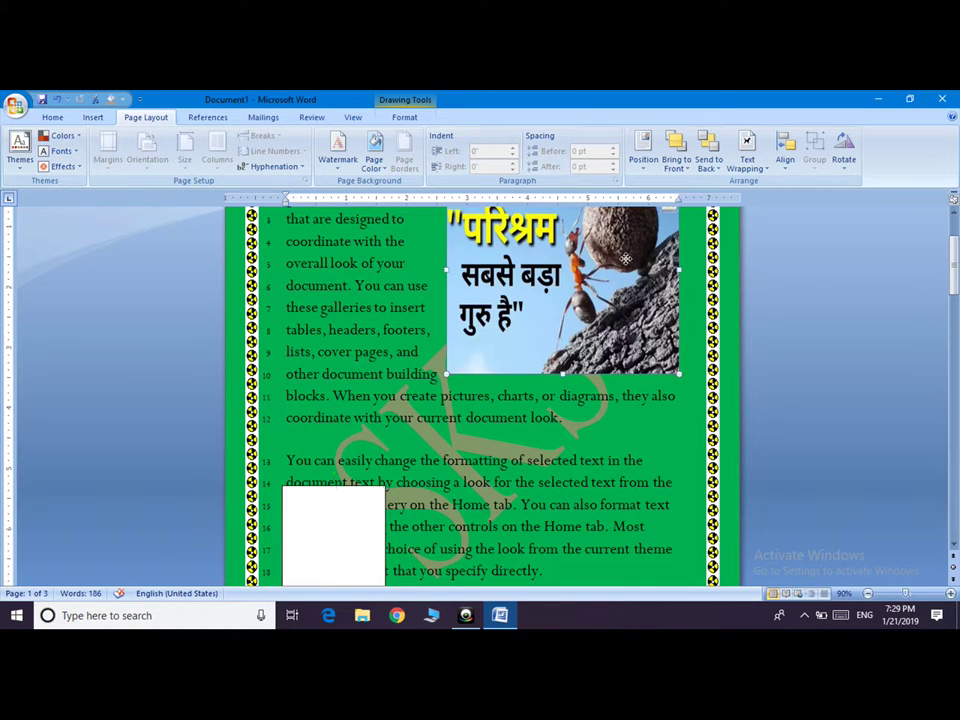
left_click(588, 312)
Keep Square wrapping on the ant picture and move it toward the middle of the page.
left_click_drag(955, 228, 955, 214)
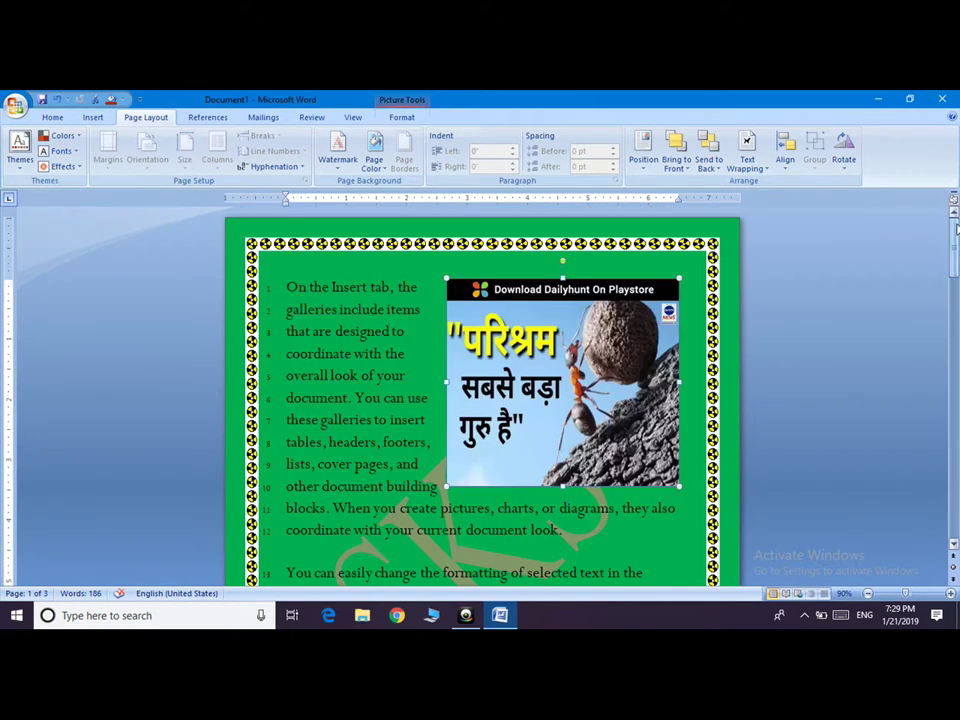
left_click(747, 155)
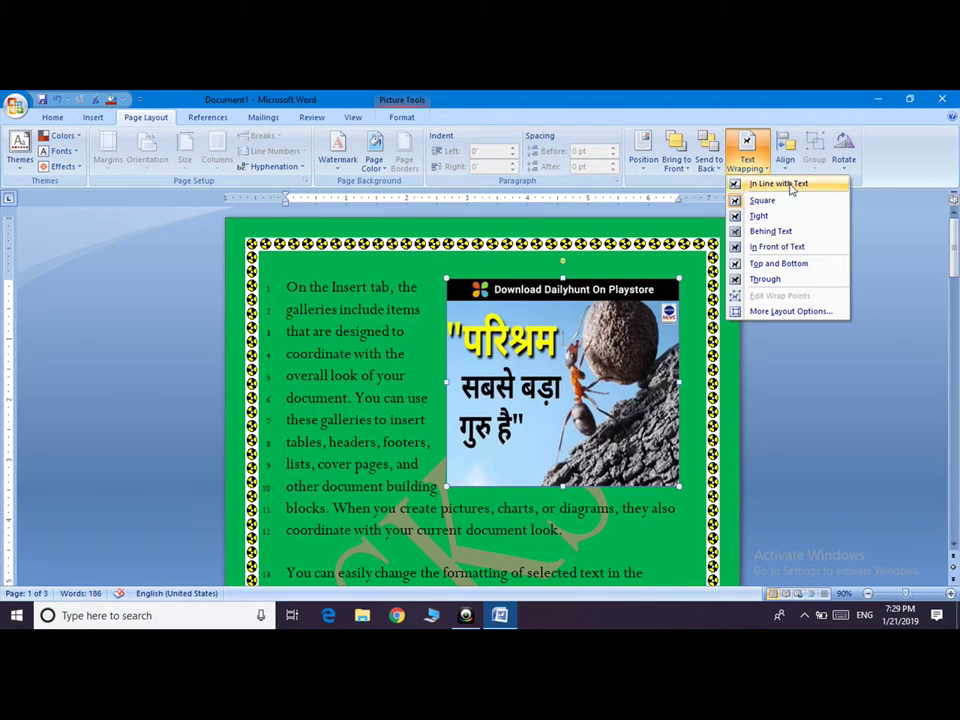
left_click(582, 370)
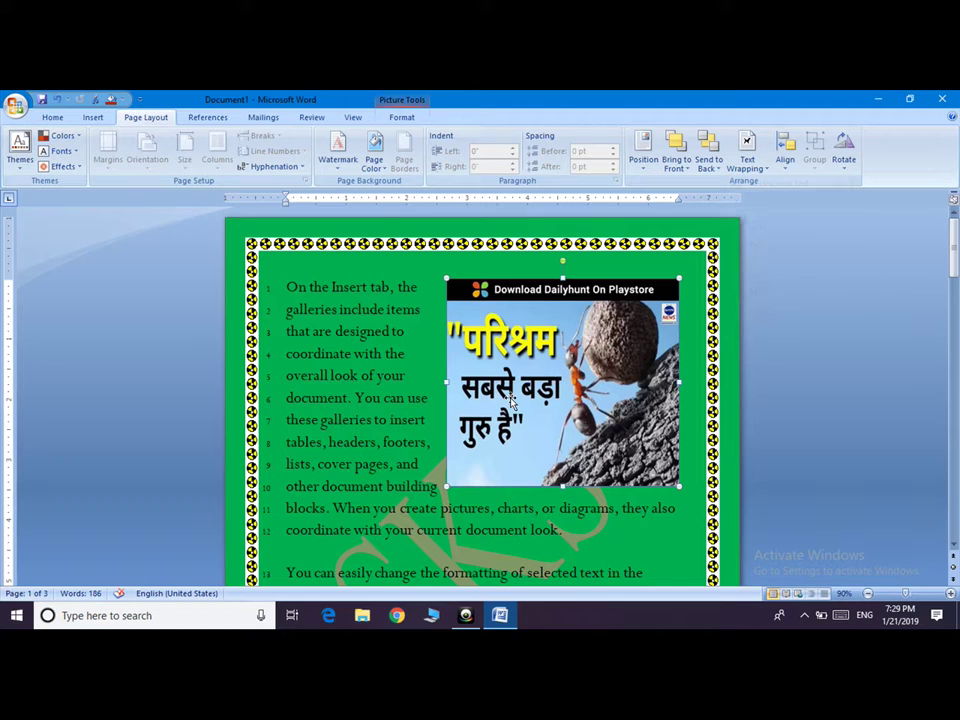
mouse_move(476, 432)
left_mouse_down()
mouse_move(461, 411)
mouse_move(549, 352)
mouse_move(542, 370)
left_mouse_up()
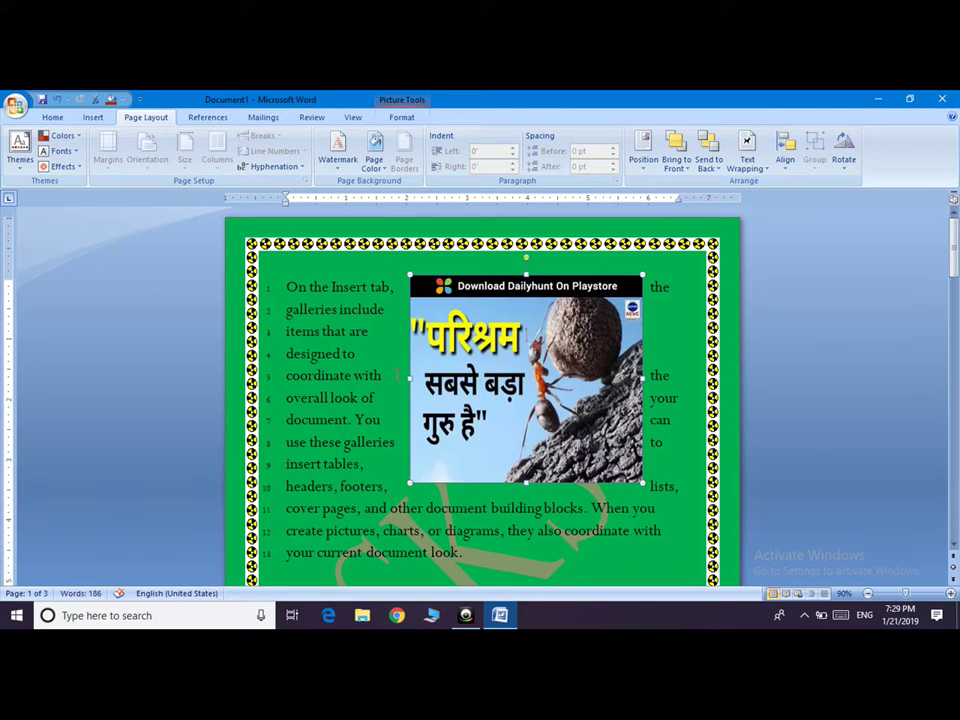
double_click(356, 375)
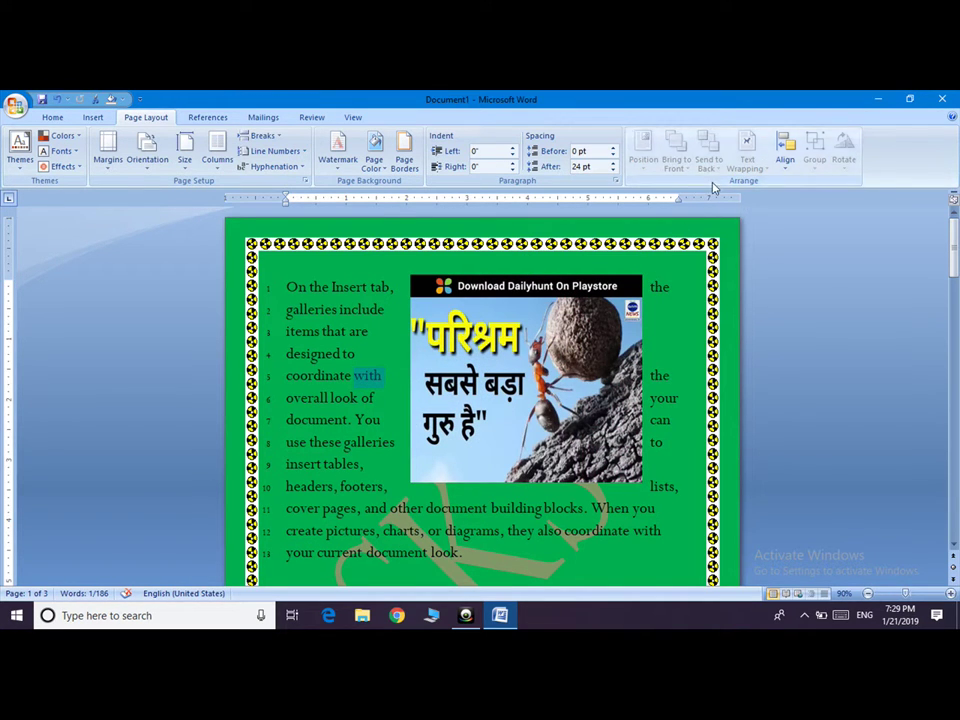
left_click(450, 300)
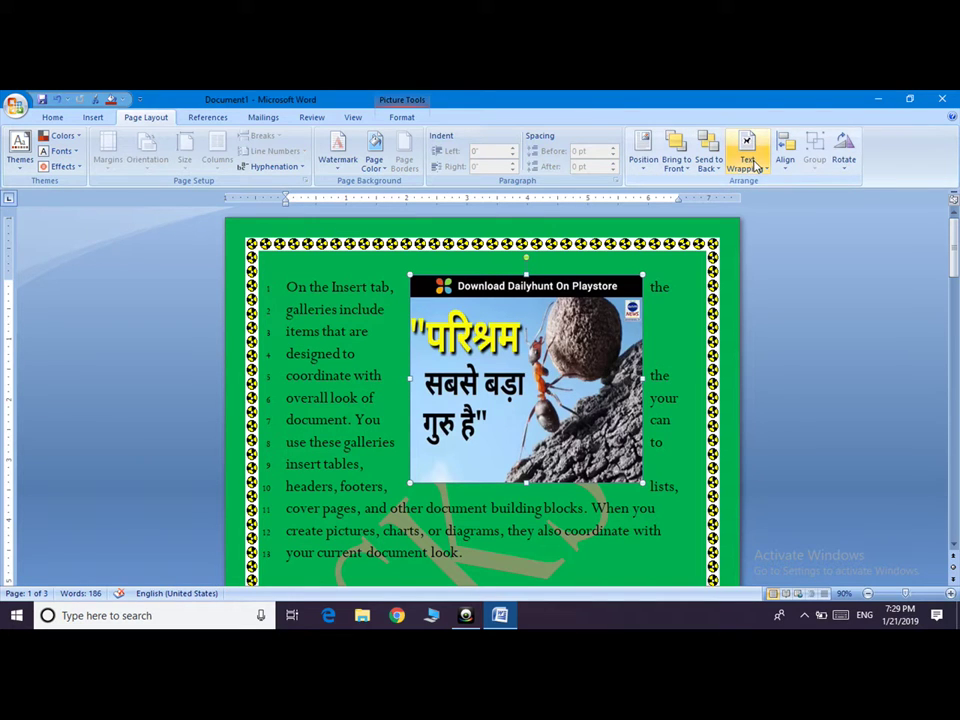
Try In Line, Square, Tight and Behind Text wrapping on the ant picture.
left_click(752, 163)
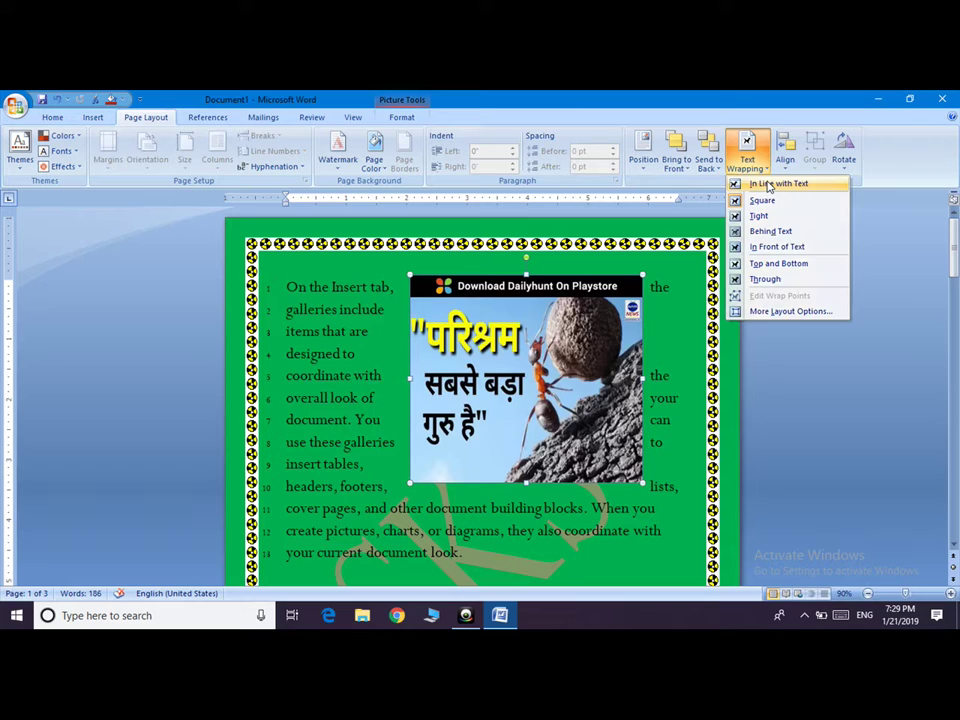
left_click(768, 185)
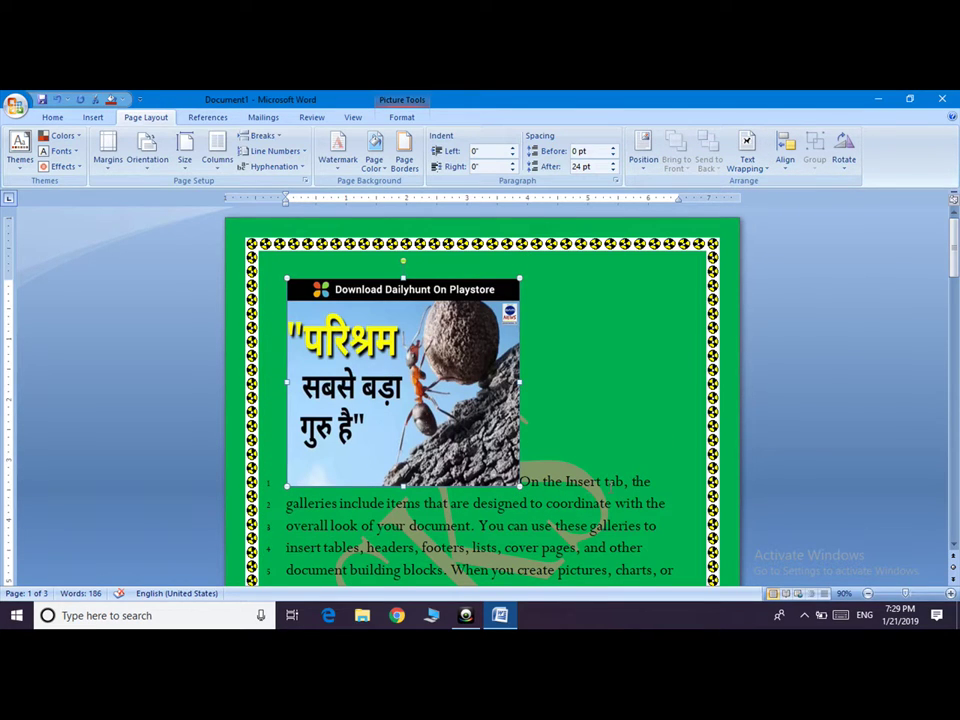
left_click(750, 150)
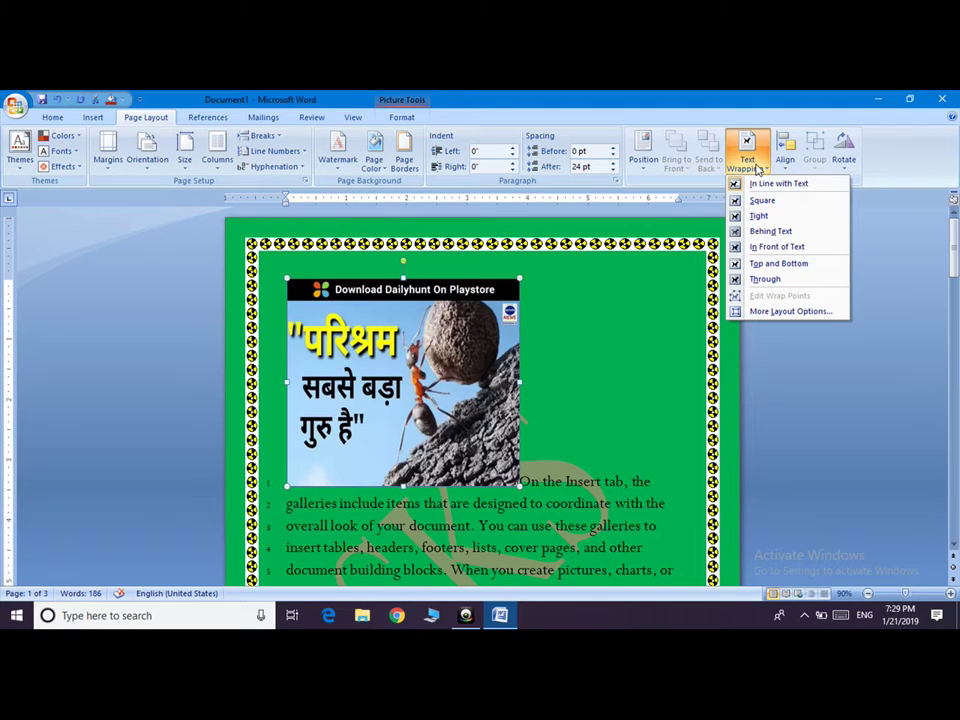
left_click(760, 201)
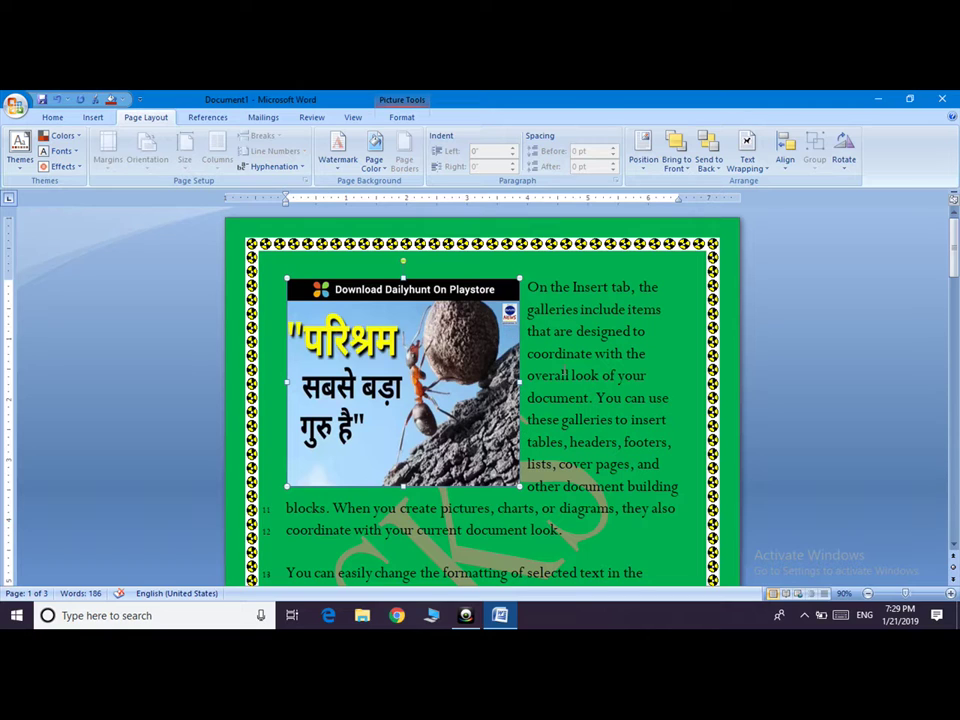
left_click(748, 160)
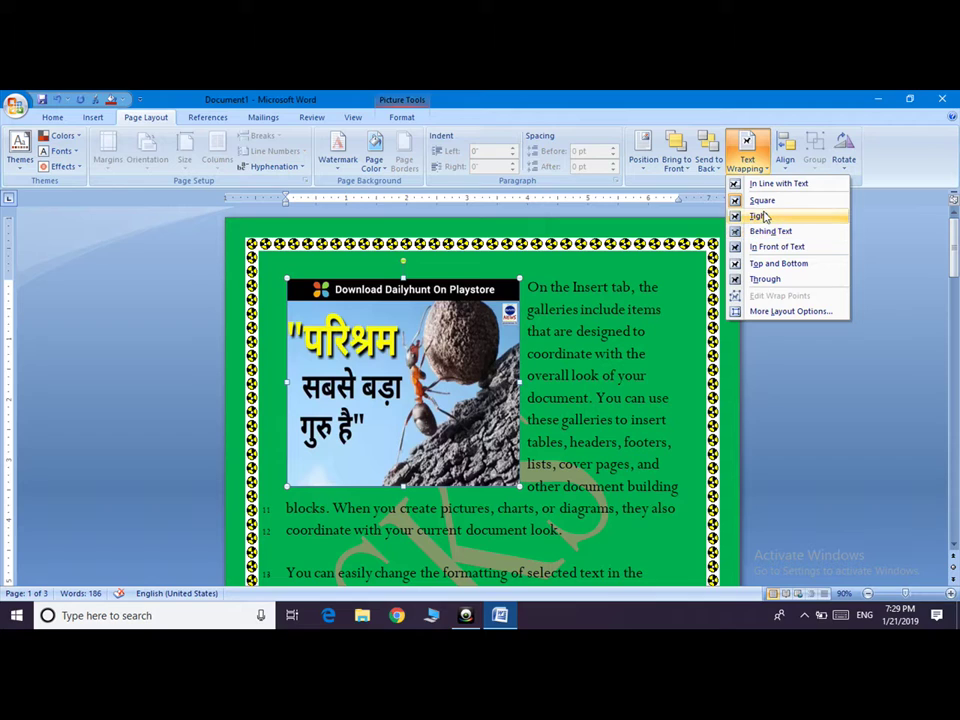
left_click(765, 216)
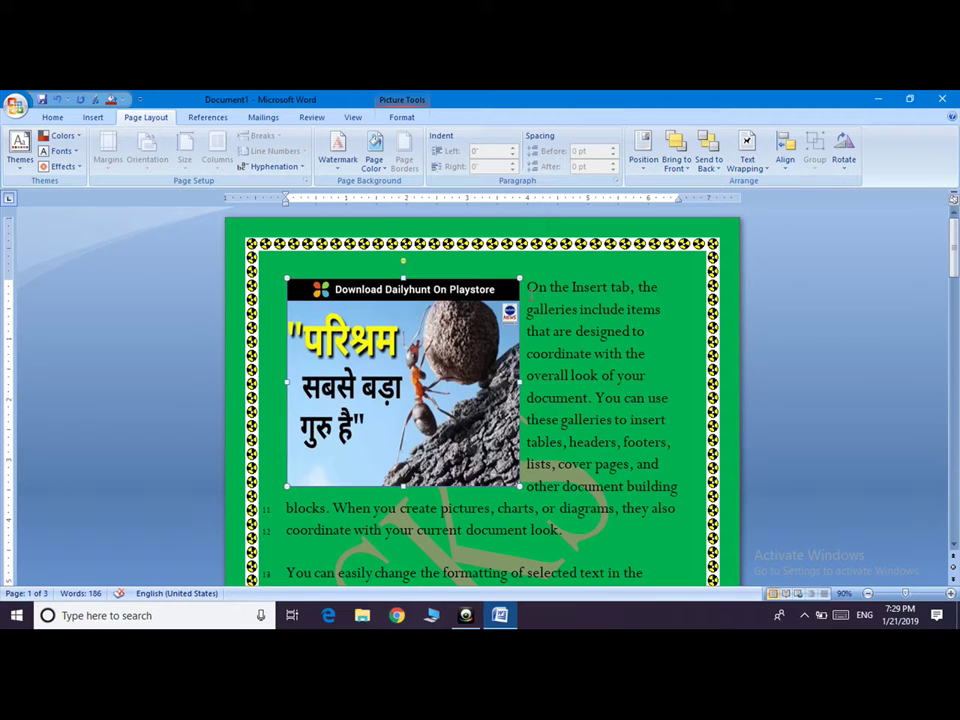
left_click(747, 160)
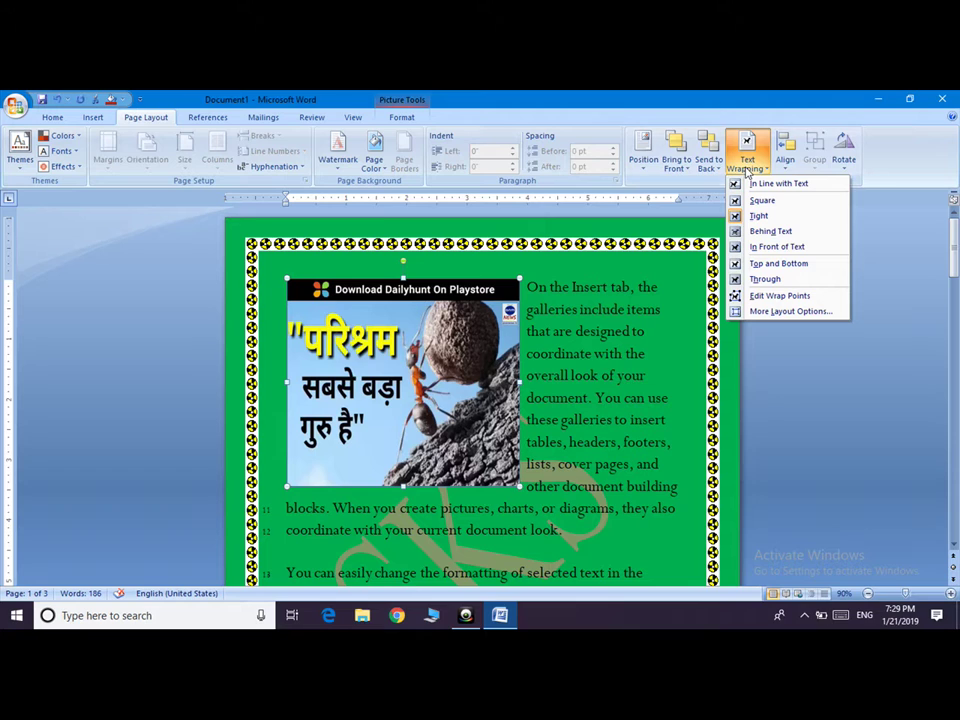
left_click(771, 232)
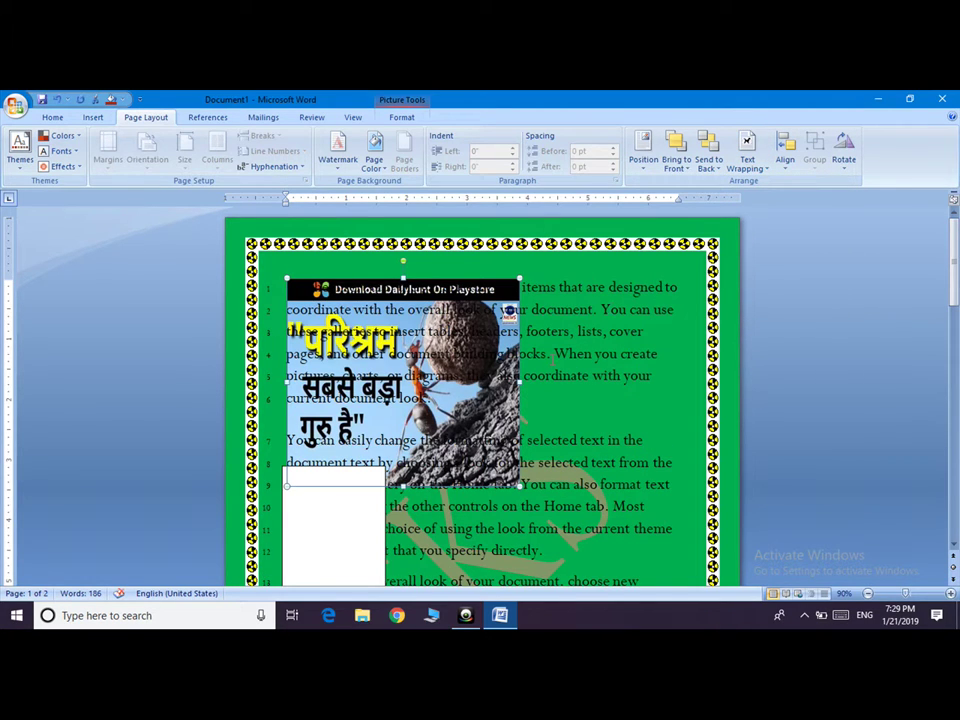
Try In Front of Text, then use Top and Bottom wrapping and move the picture below line 2.
left_click(760, 172)
left_click(770, 248)
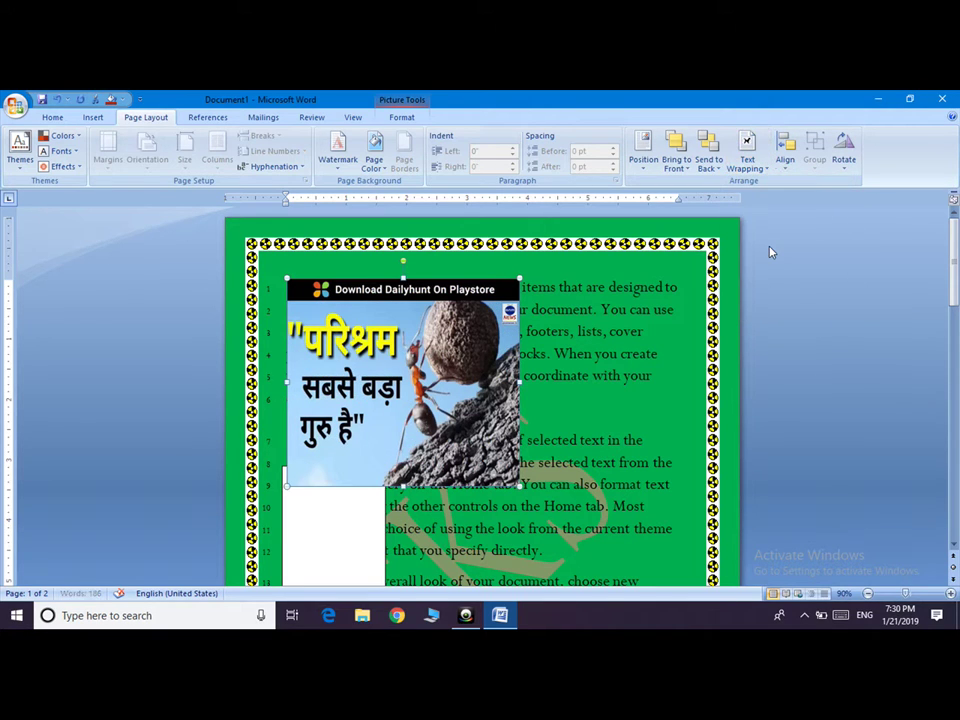
left_click(762, 170)
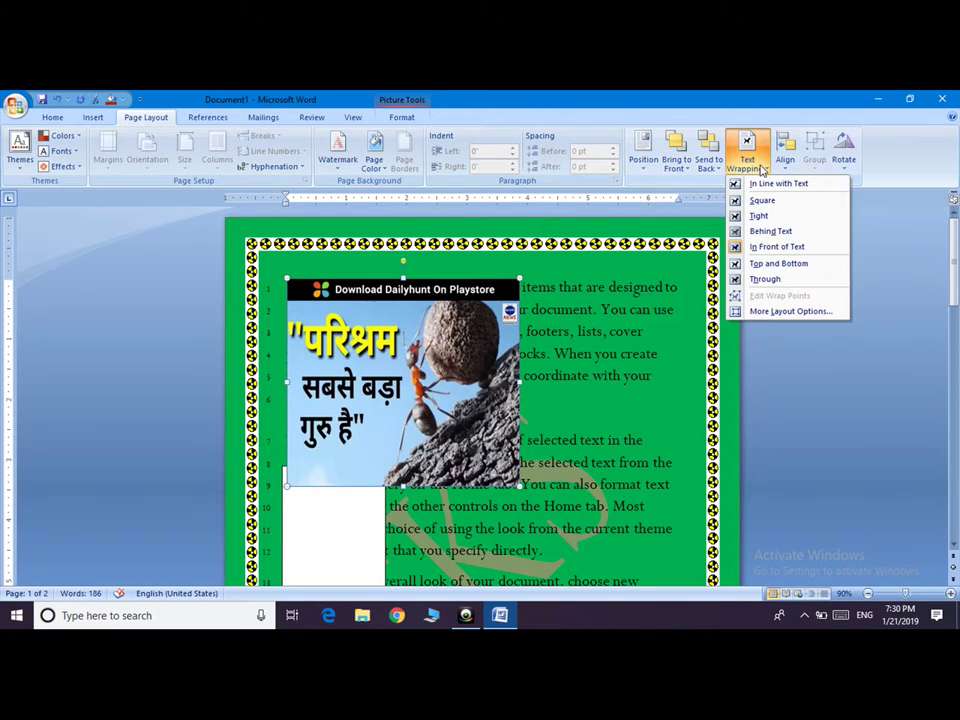
left_click(777, 264)
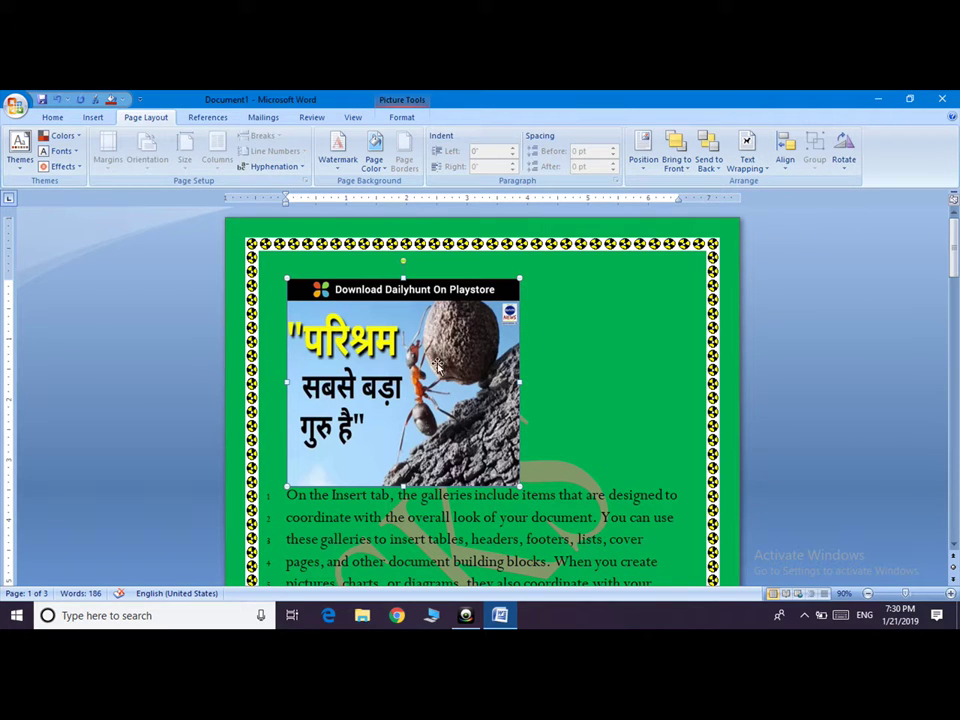
left_click_drag(441, 359, 441, 415)
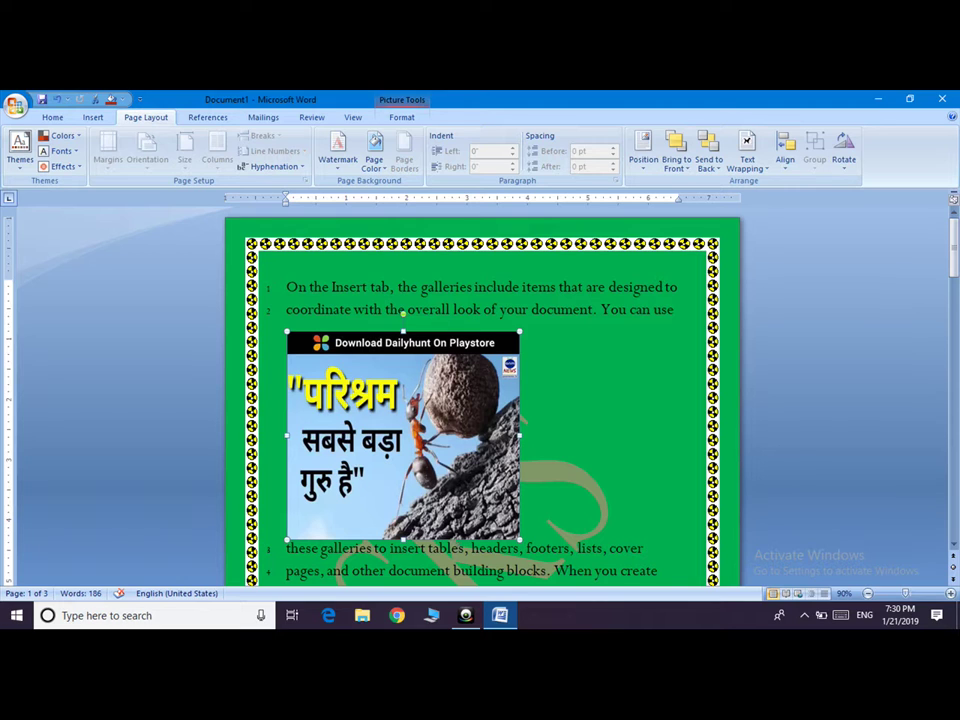
left_click(750, 166)
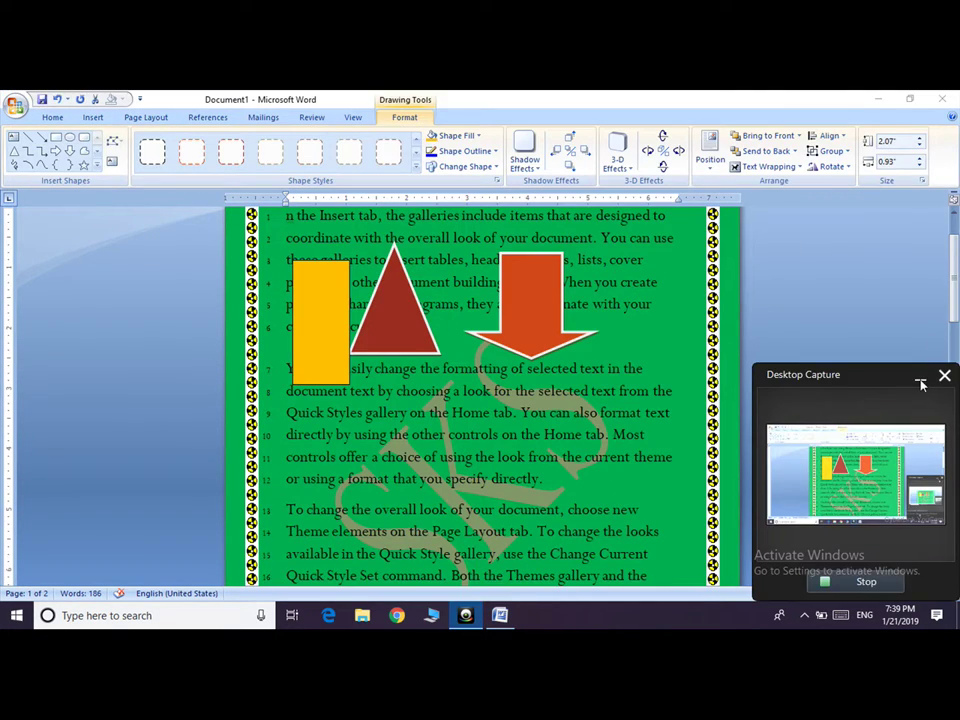
Select the shapes including the red triangle and align them to the left.
left_click(919, 380)
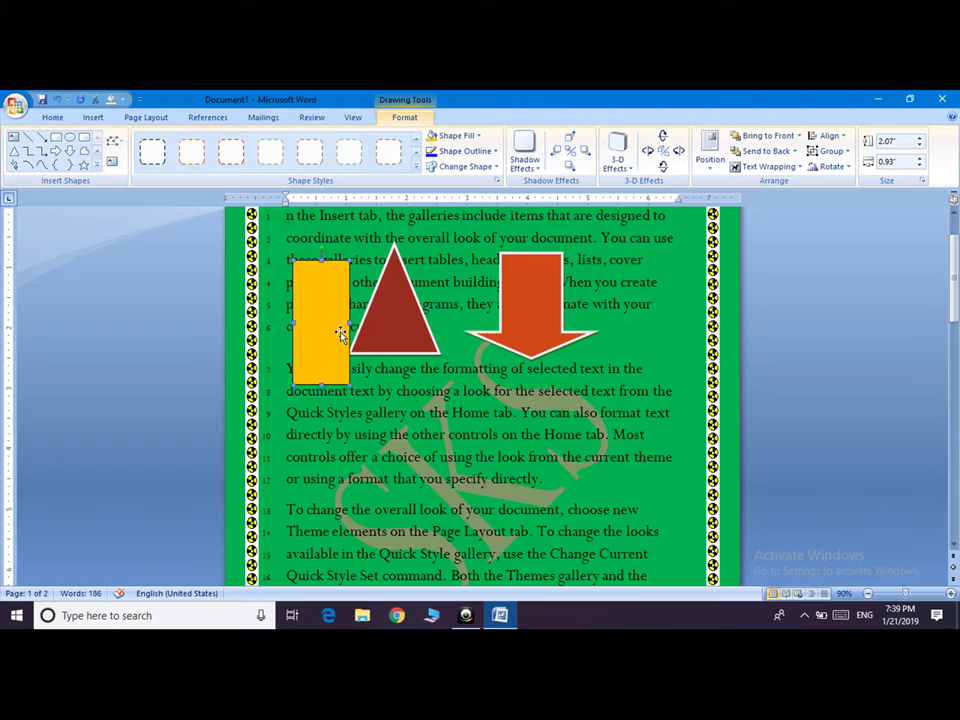
left_click(380, 318, "shift")
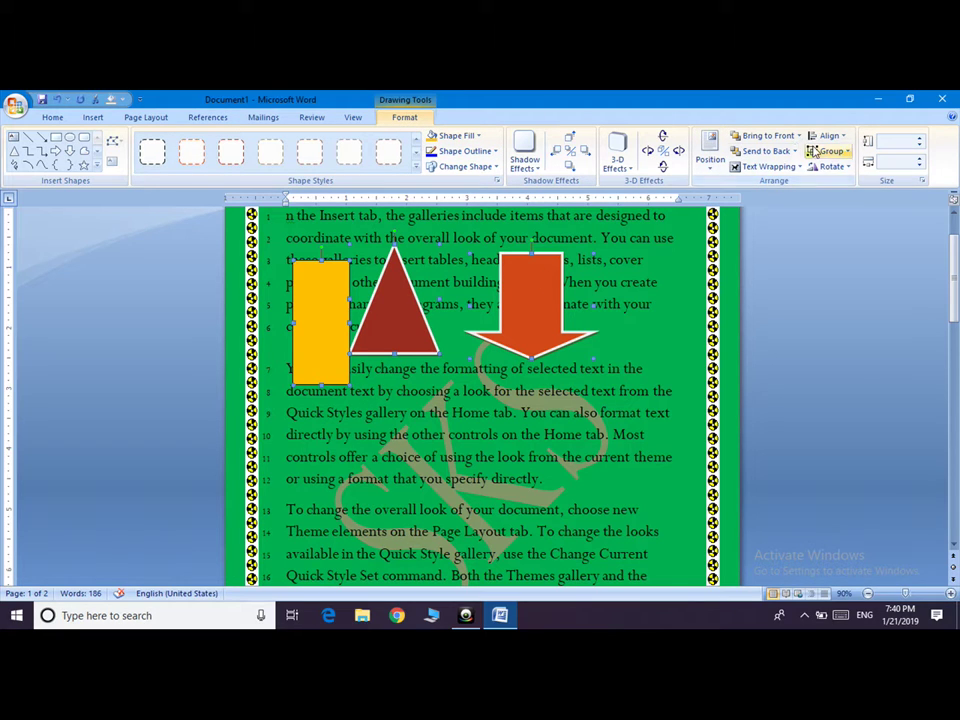
left_click(150, 118)
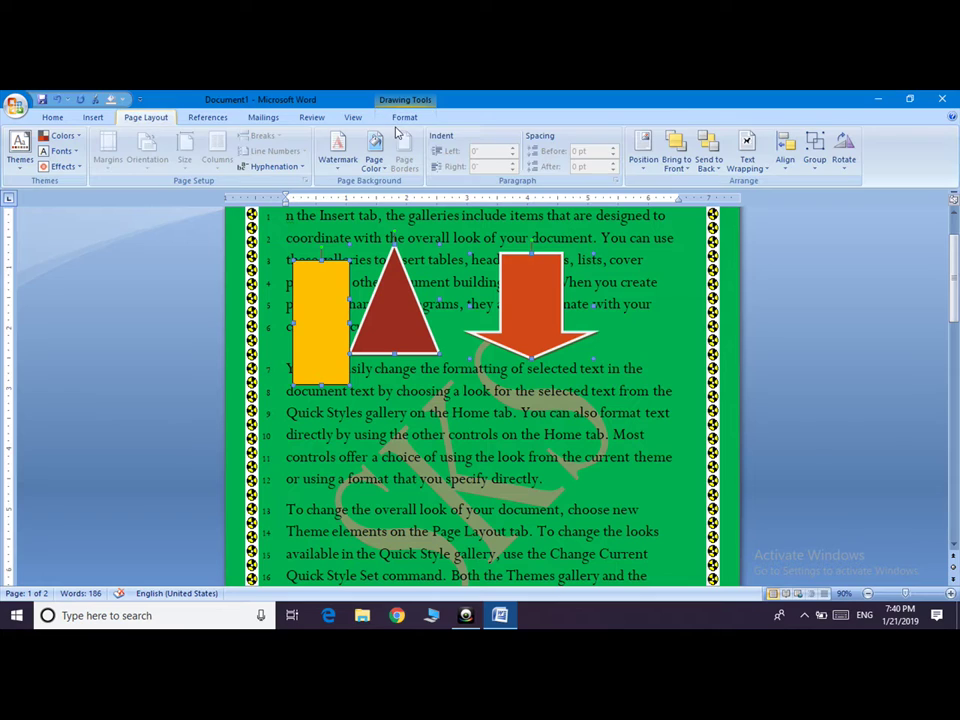
left_click(785, 155)
left_click(800, 184)
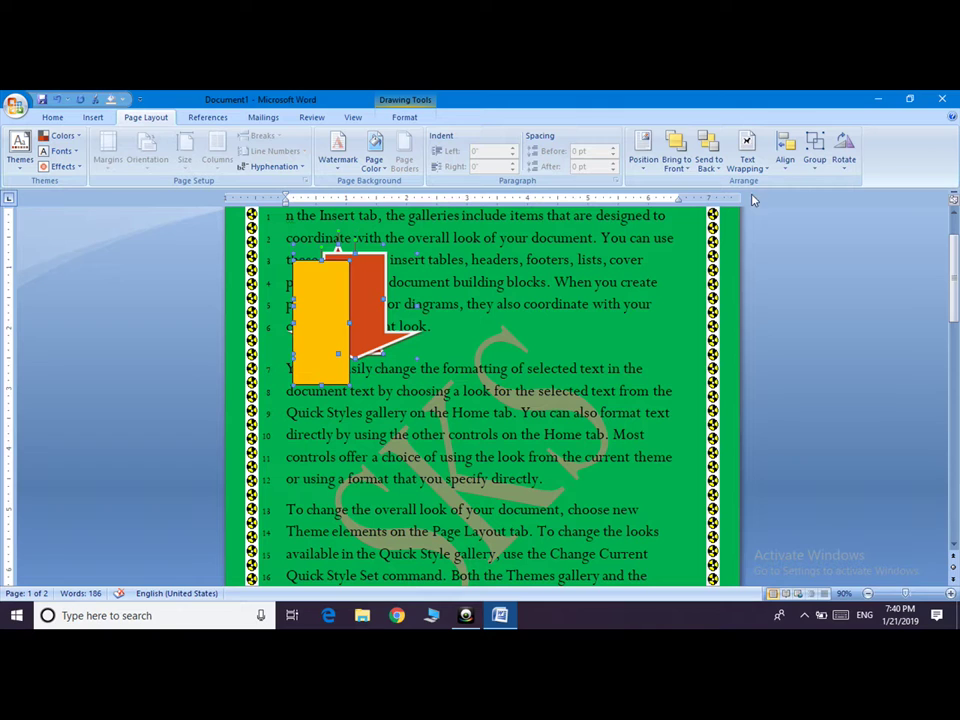
Align the two shapes with Align Center, Align Right, Align Top and finally Align Middle.
left_click(792, 170)
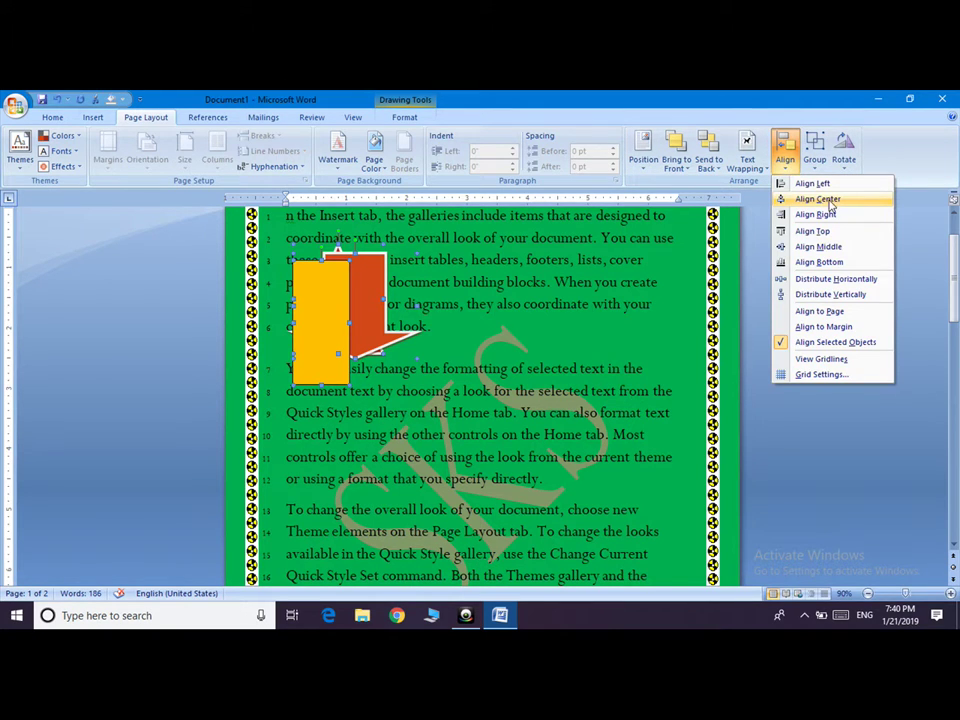
left_click(829, 202)
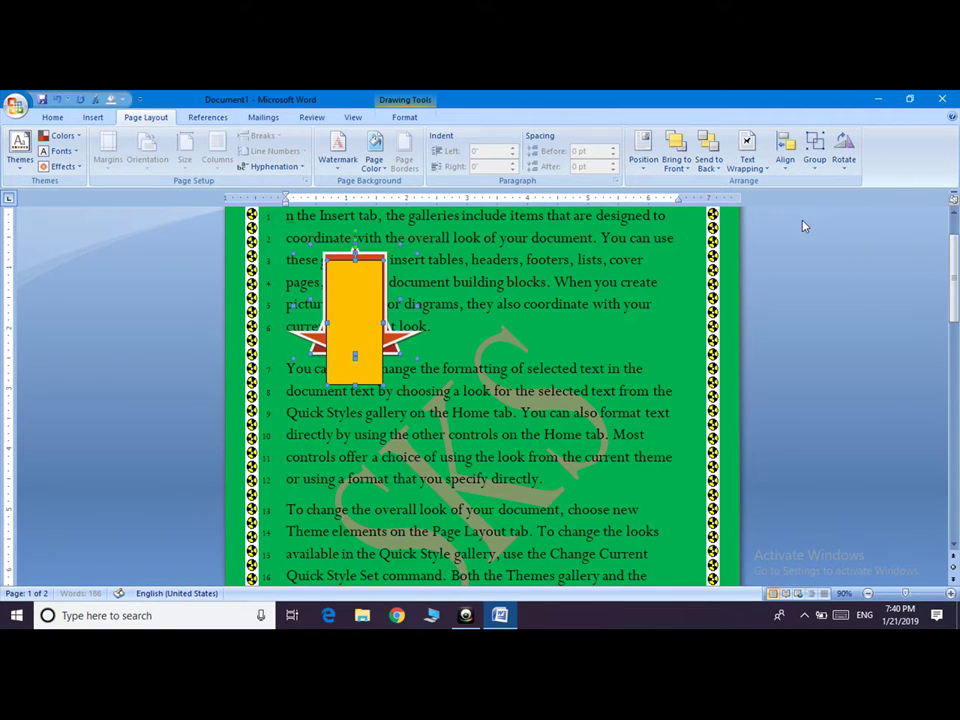
left_click(785, 162)
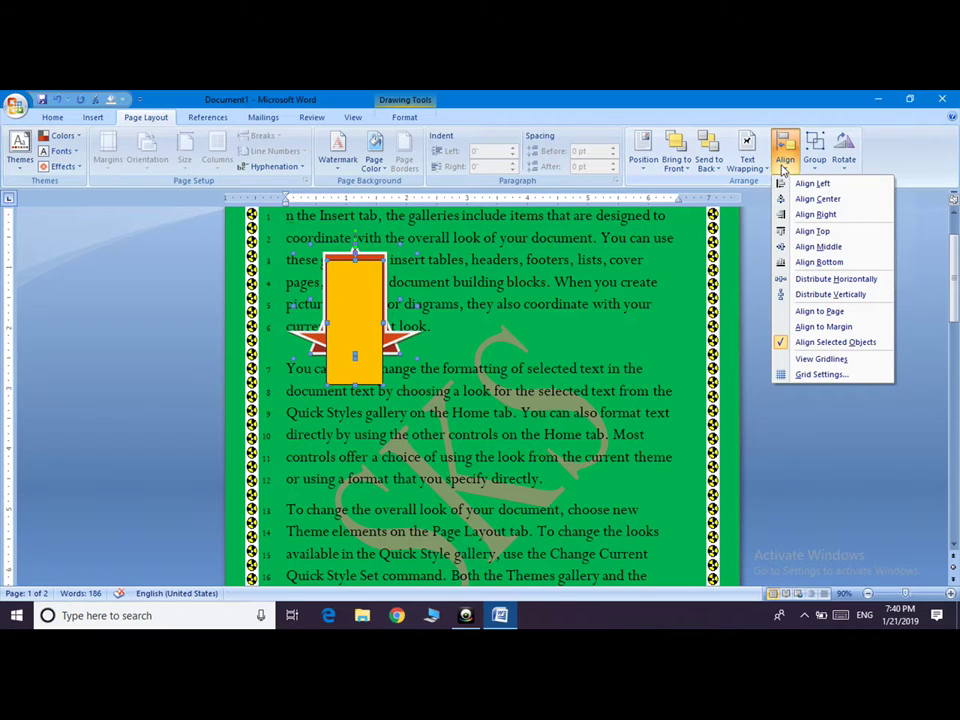
left_click(814, 215)
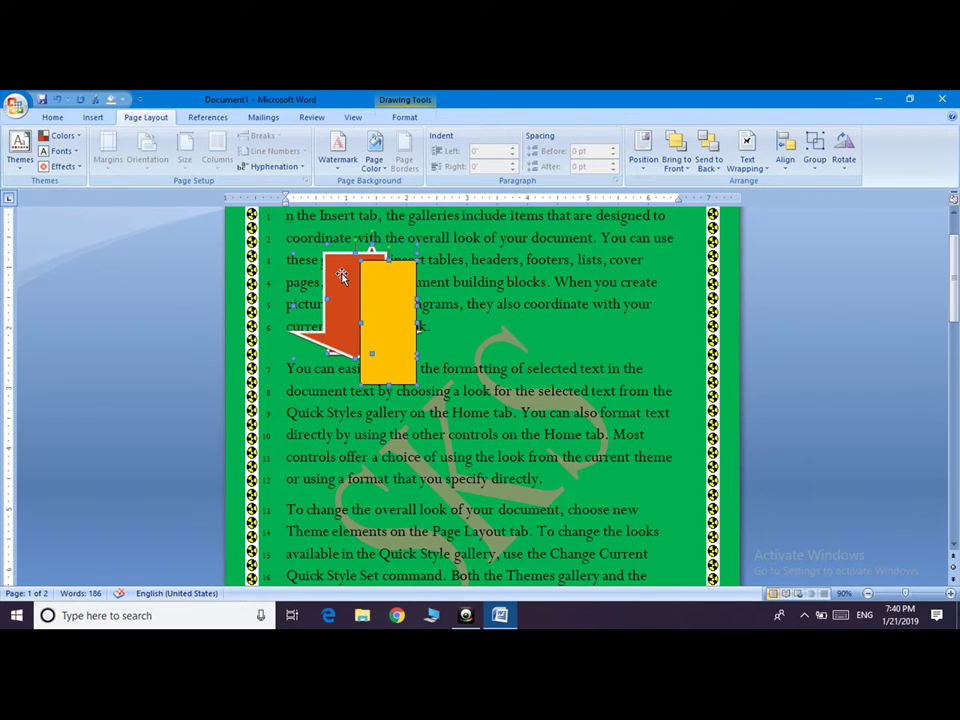
left_click(785, 165)
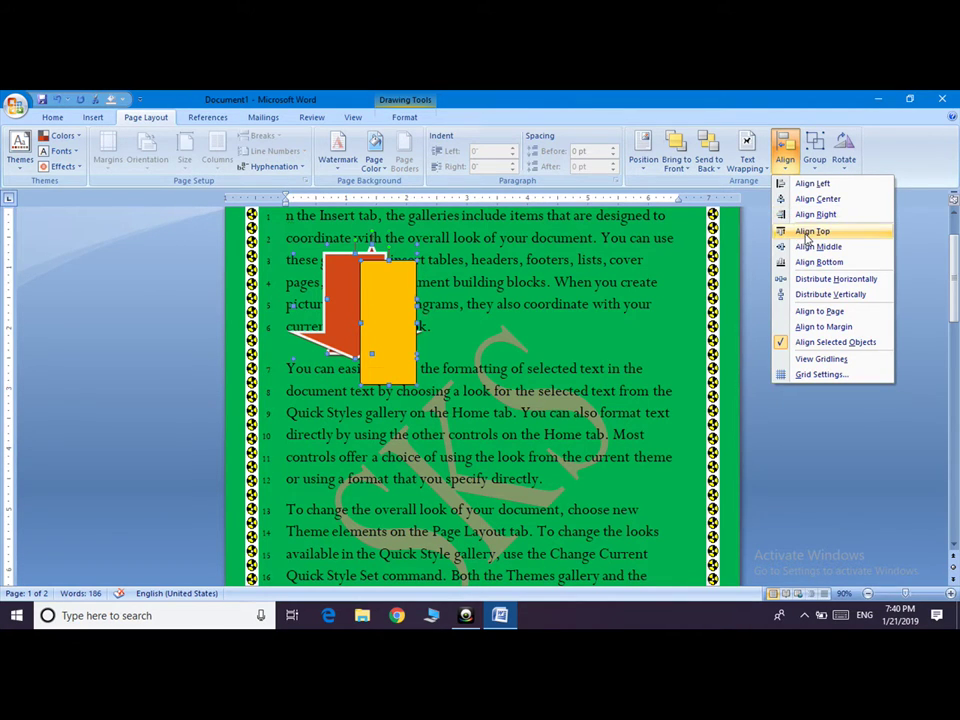
left_click(808, 231)
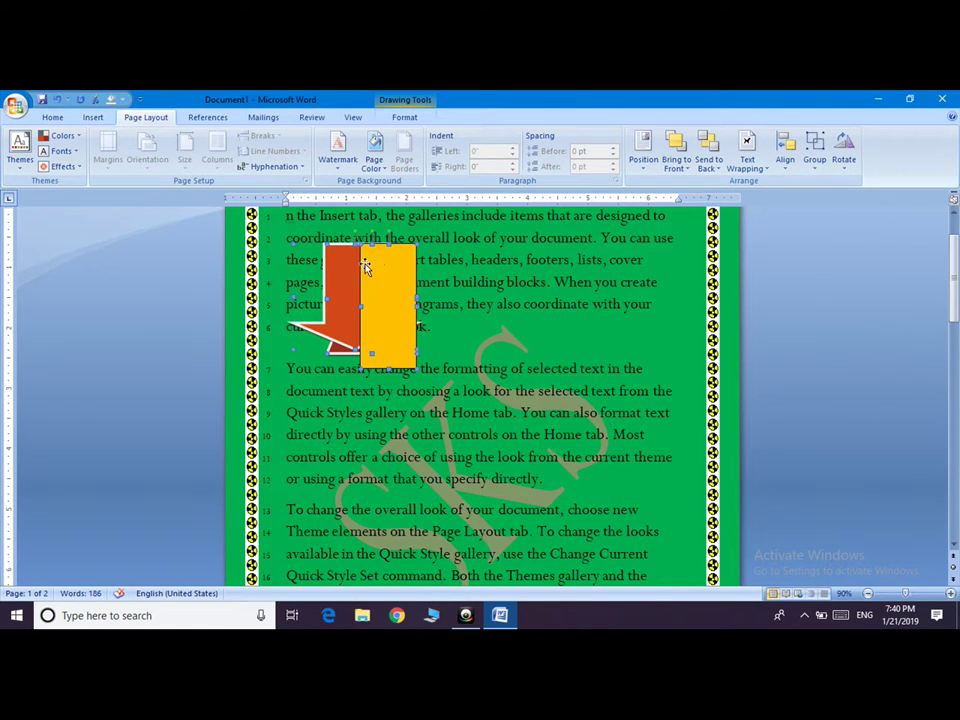
left_click(786, 152)
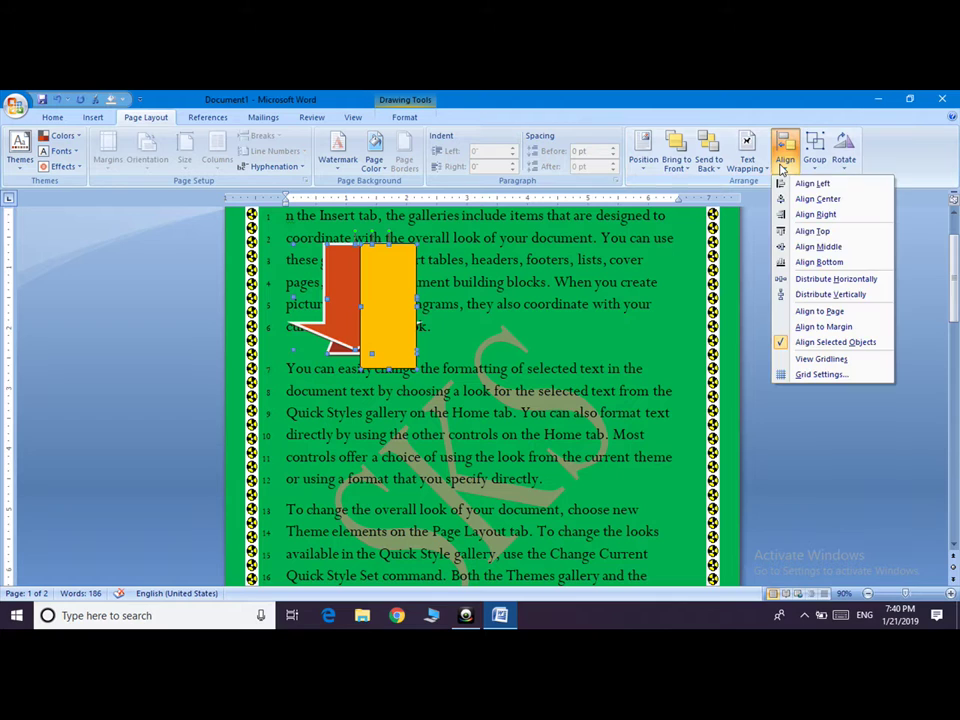
left_click(819, 249)
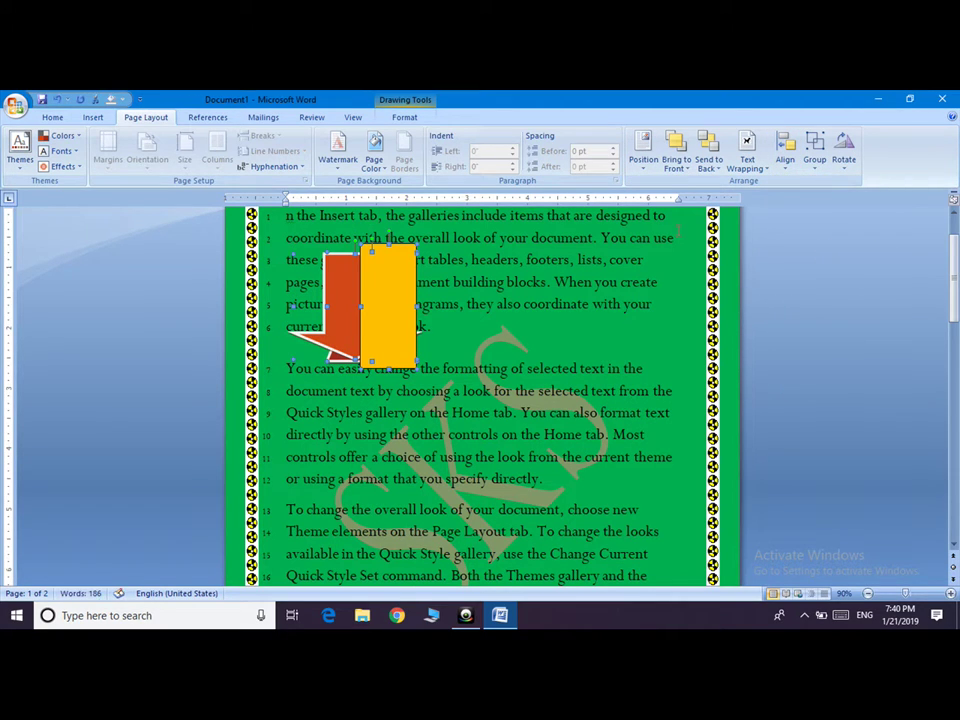
Drag the aligned pair to the right over the first paragraph.
left_click(785, 170)
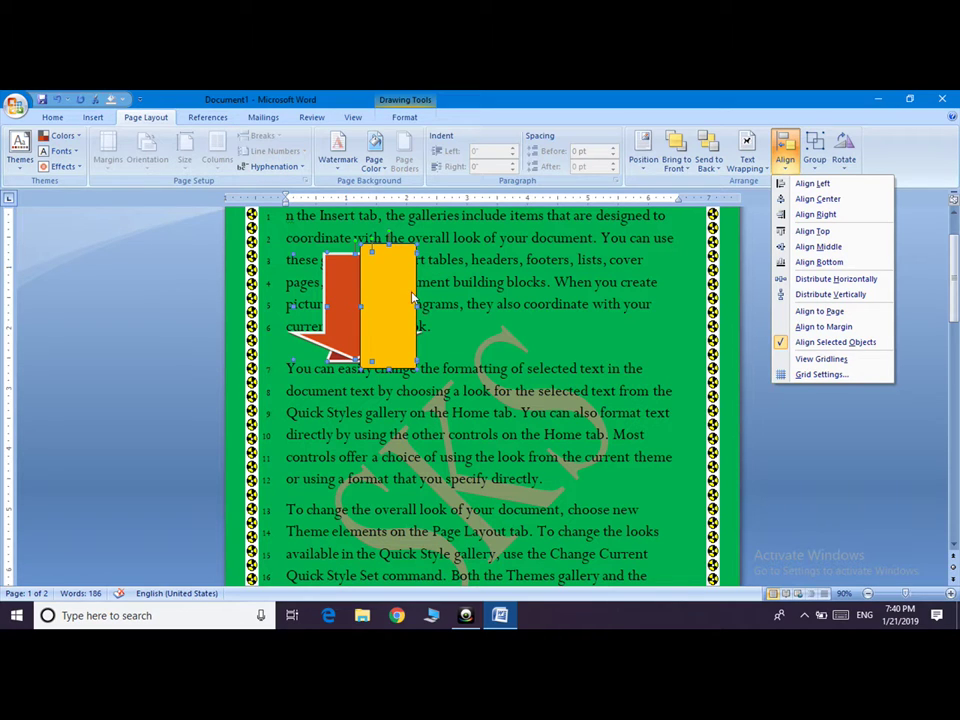
left_click(375, 312)
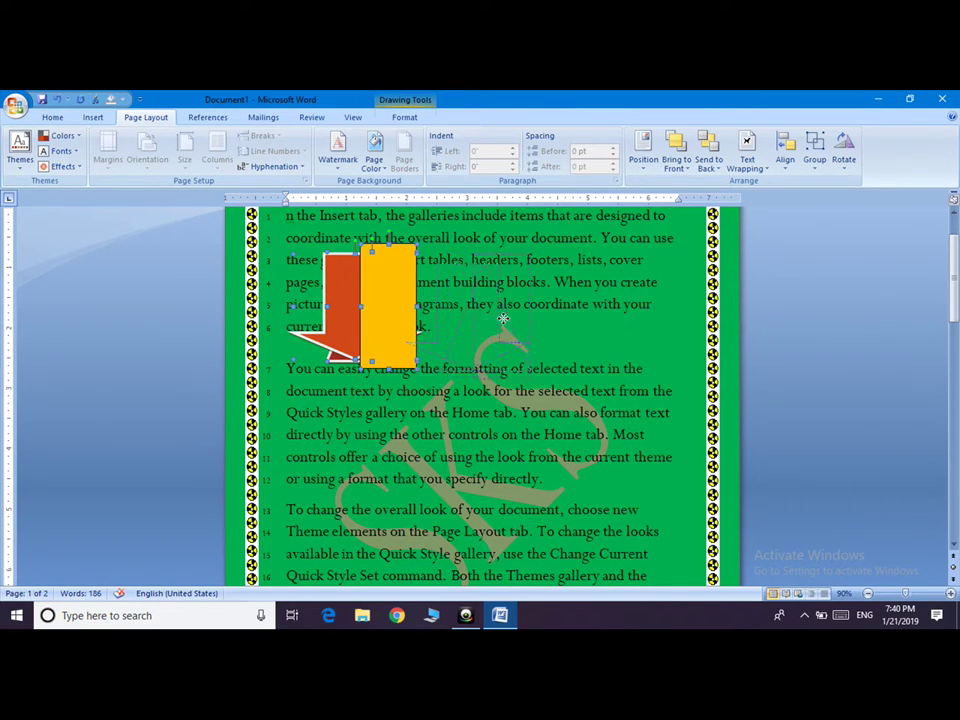
left_click_drag(390, 308, 503, 319)
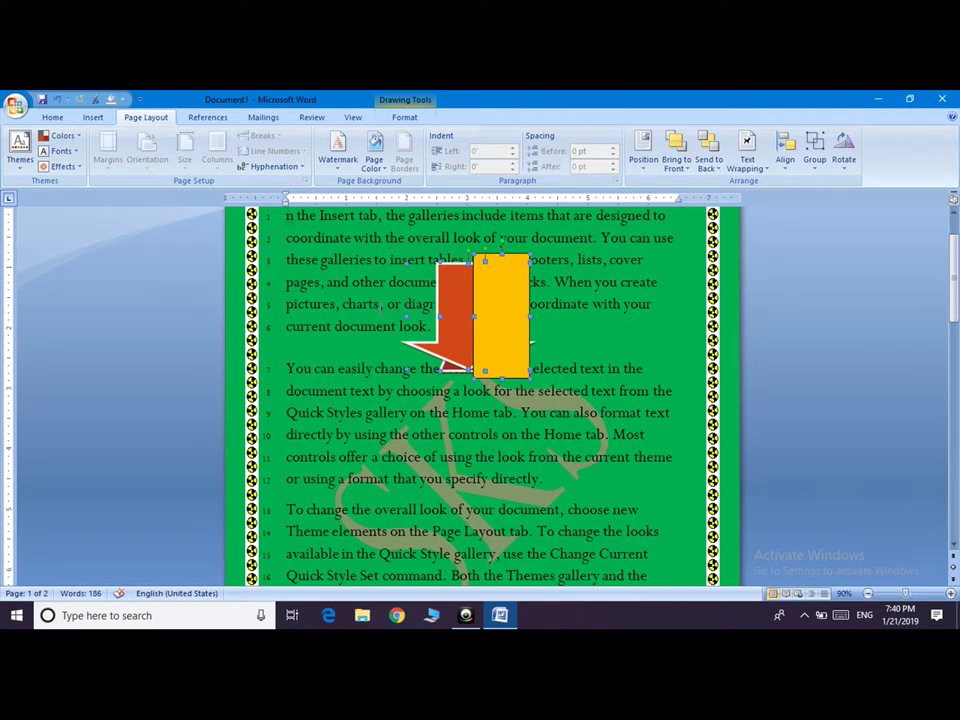
Place the yellow rectangle beside the orange arrow, group the two, and shift the group.
left_click(381, 304)
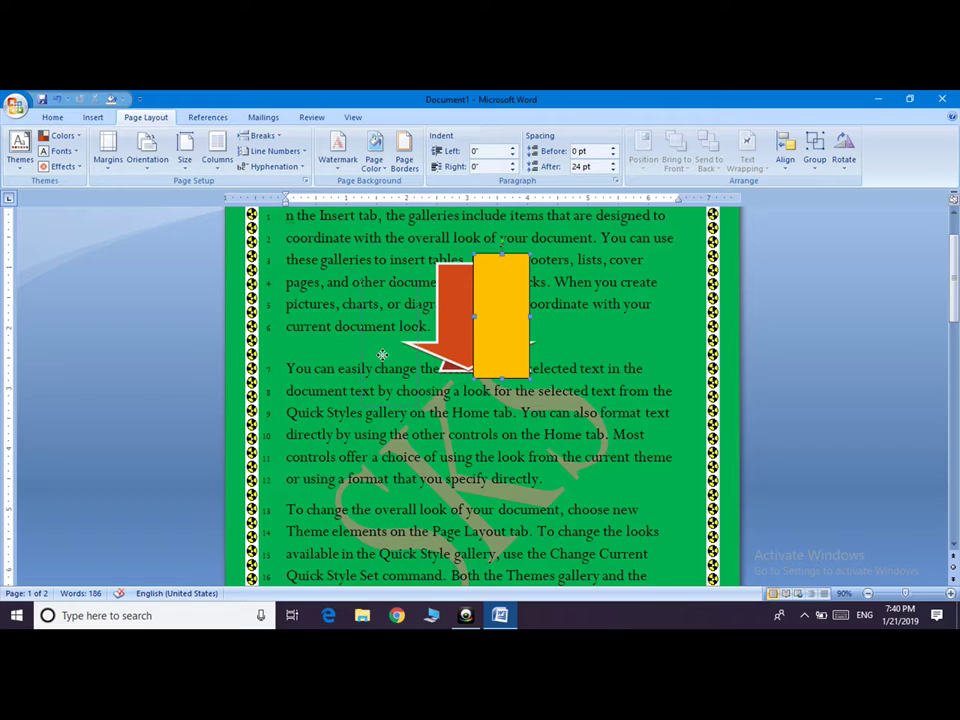
left_click_drag(494, 329, 381, 353)
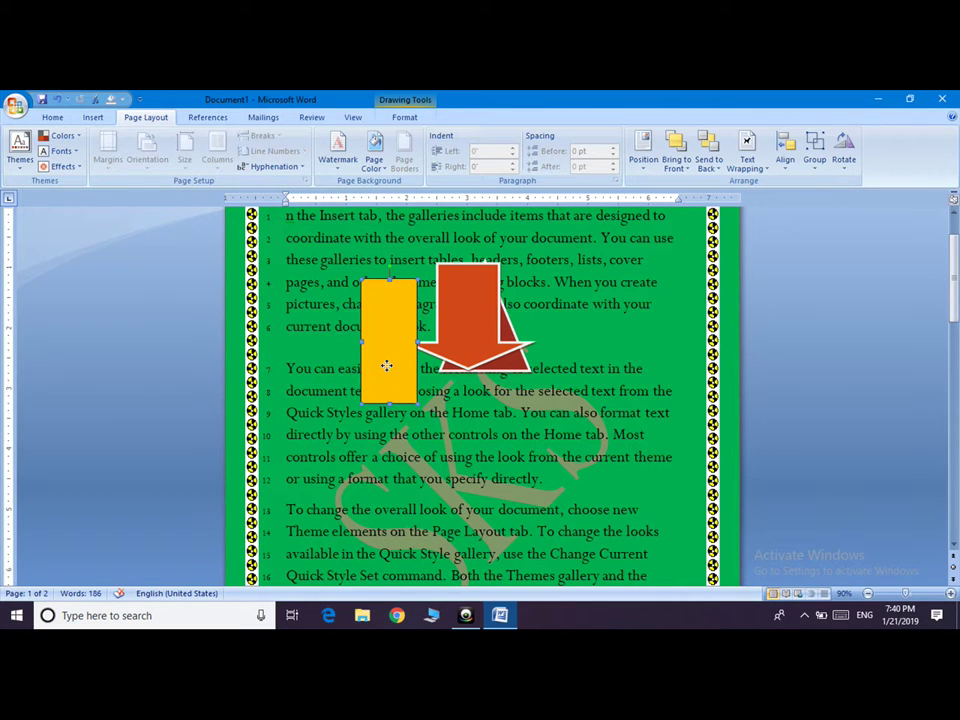
left_click(472, 322)
left_click(813, 170)
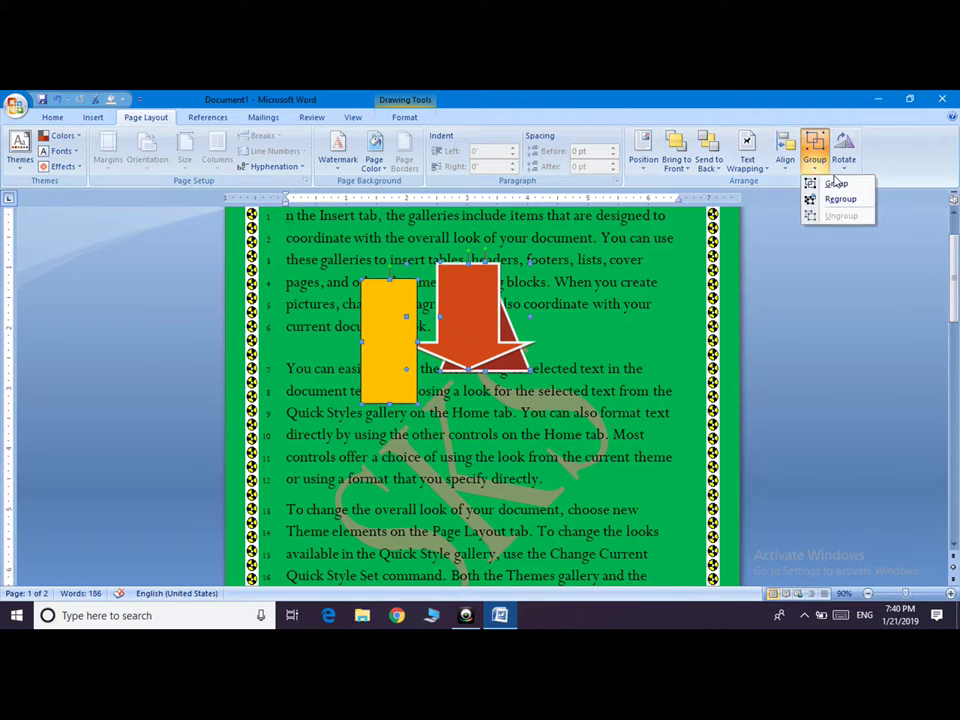
left_click(830, 183)
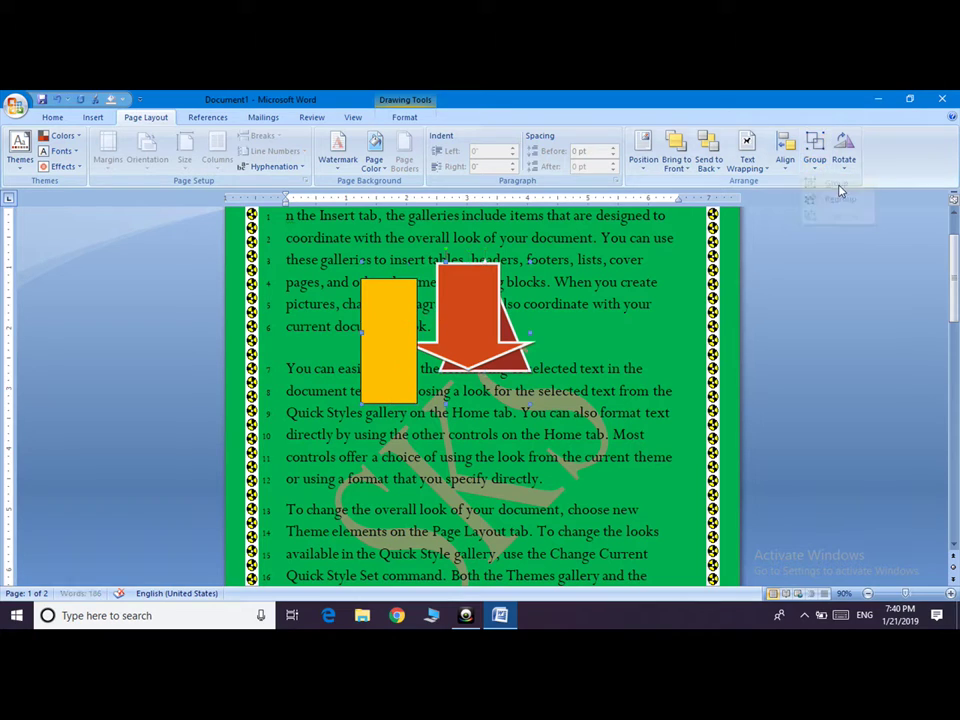
left_click(448, 326)
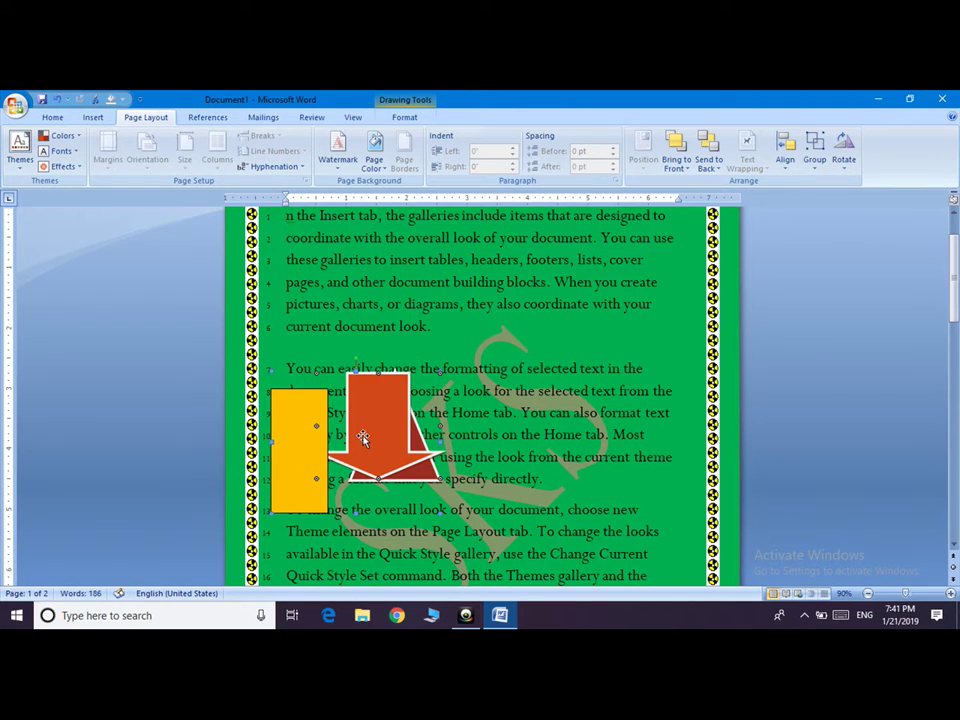
mouse_move(362, 439)
left_mouse_down()
mouse_move(506, 343)
mouse_move(440, 333)
left_mouse_up()
Ungroup the rectangle and arrow and move them back up over the first paragraph.
left_click(824, 168)
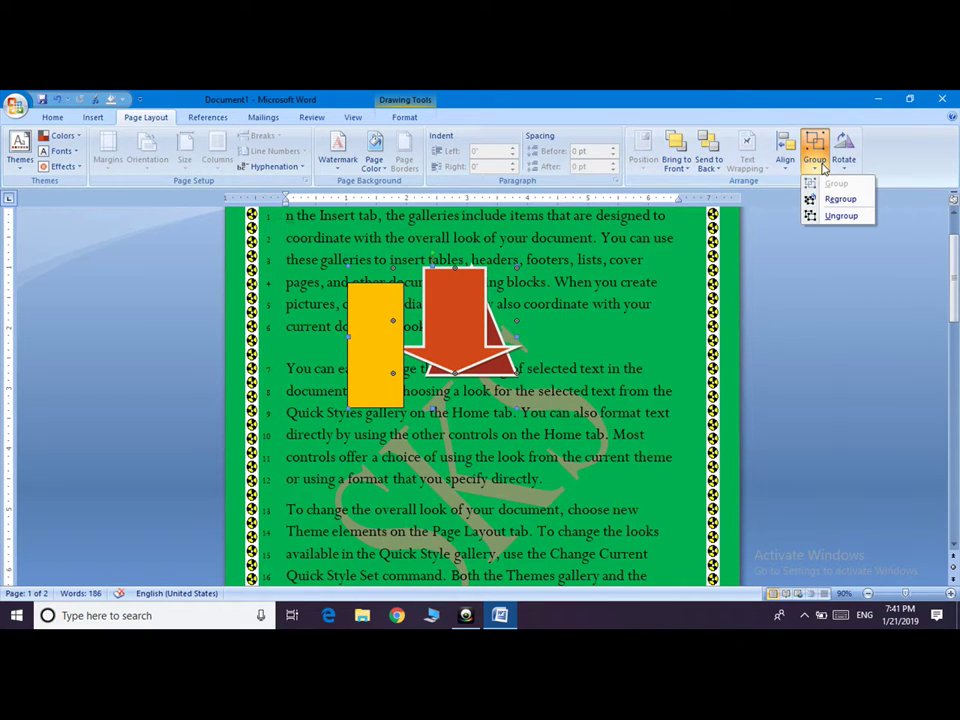
left_click(838, 216)
left_click_drag(454, 311, 492, 411)
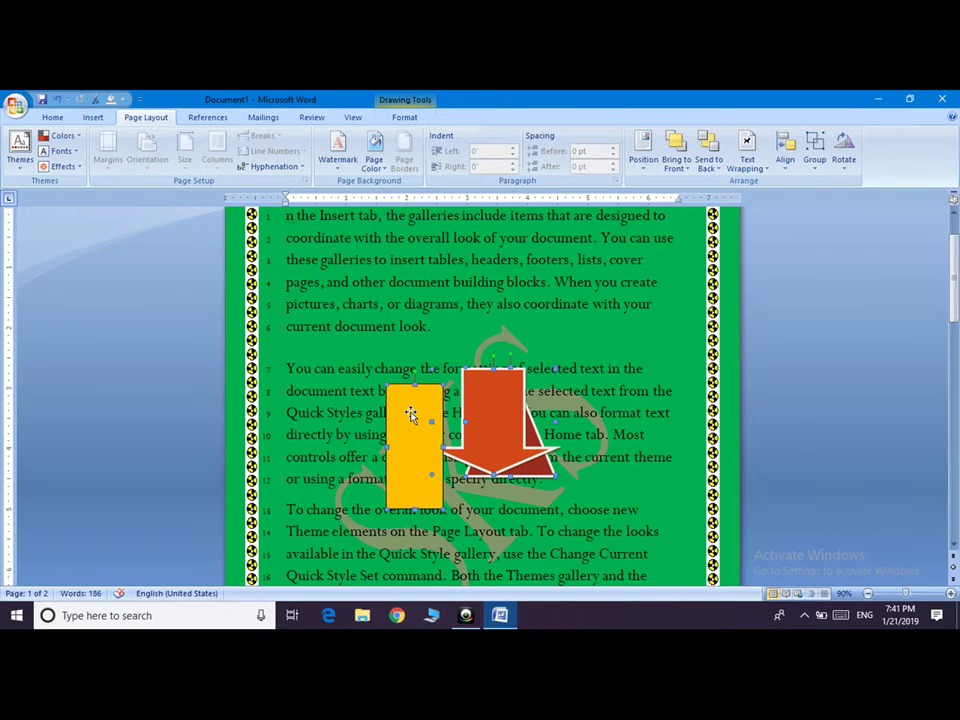
left_click_drag(409, 411, 429, 280)
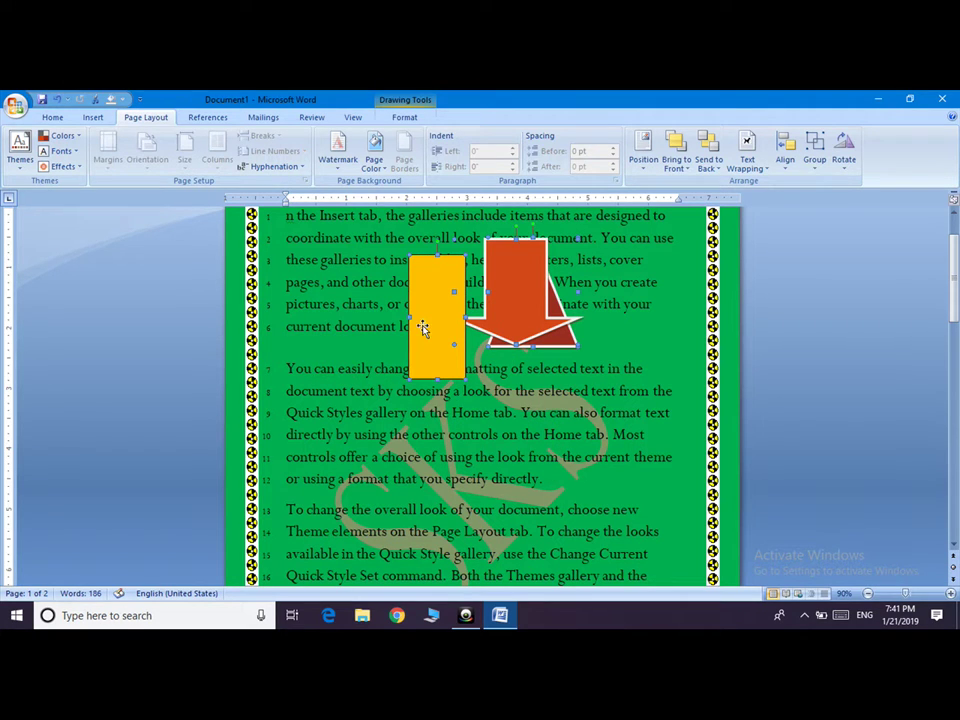
double_click(422, 328)
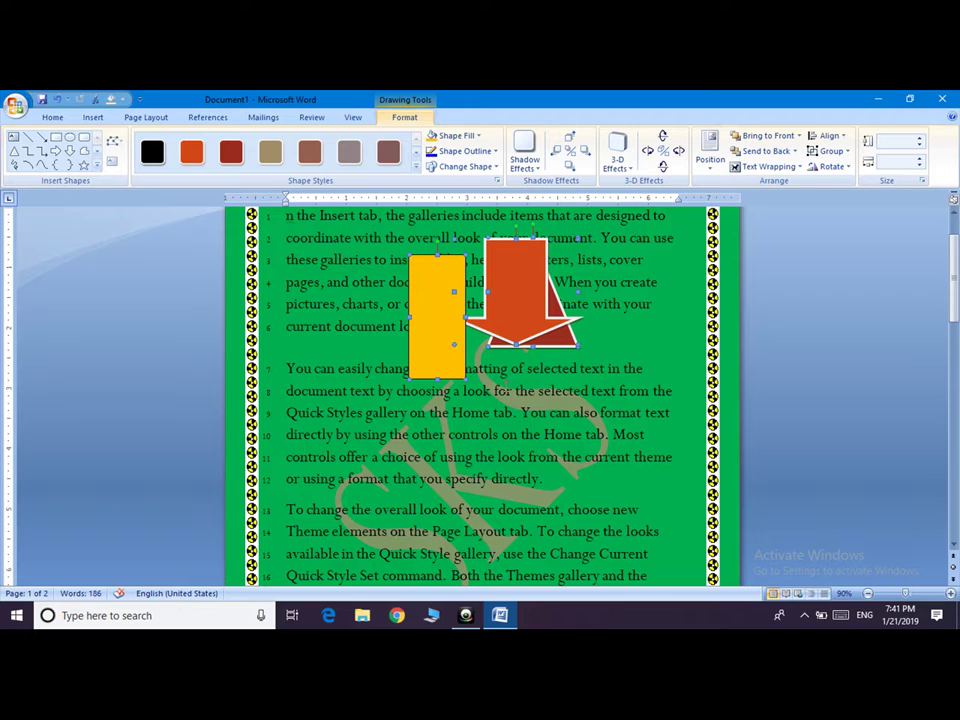
left_click(489, 388)
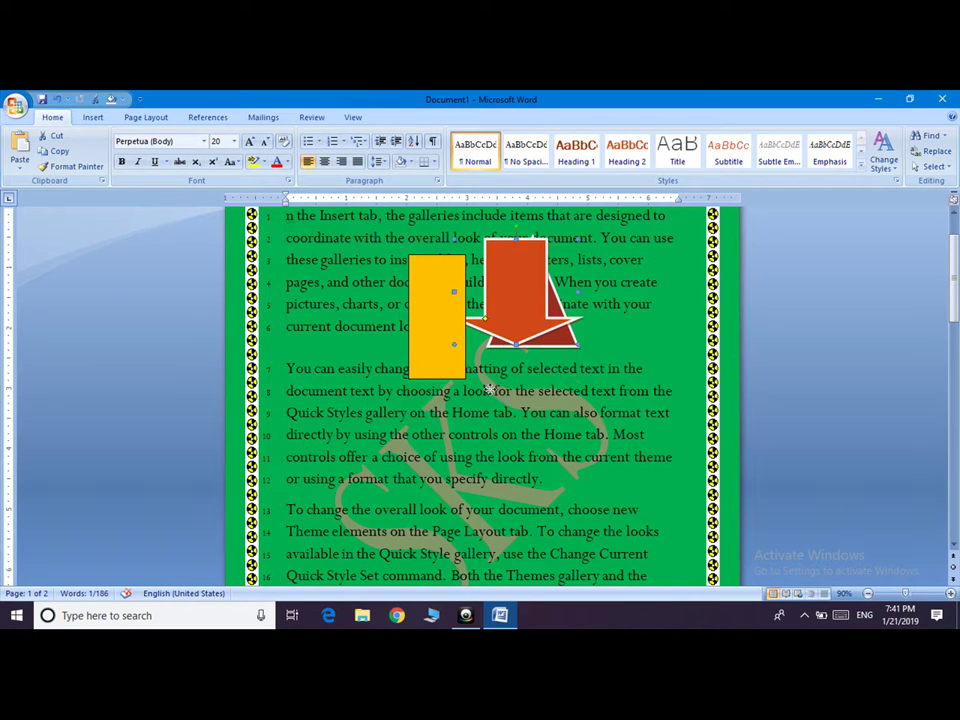
Pull the orange arrow down below the red triangle and bring up its Rotate options.
left_click_drag(515, 290, 519, 420)
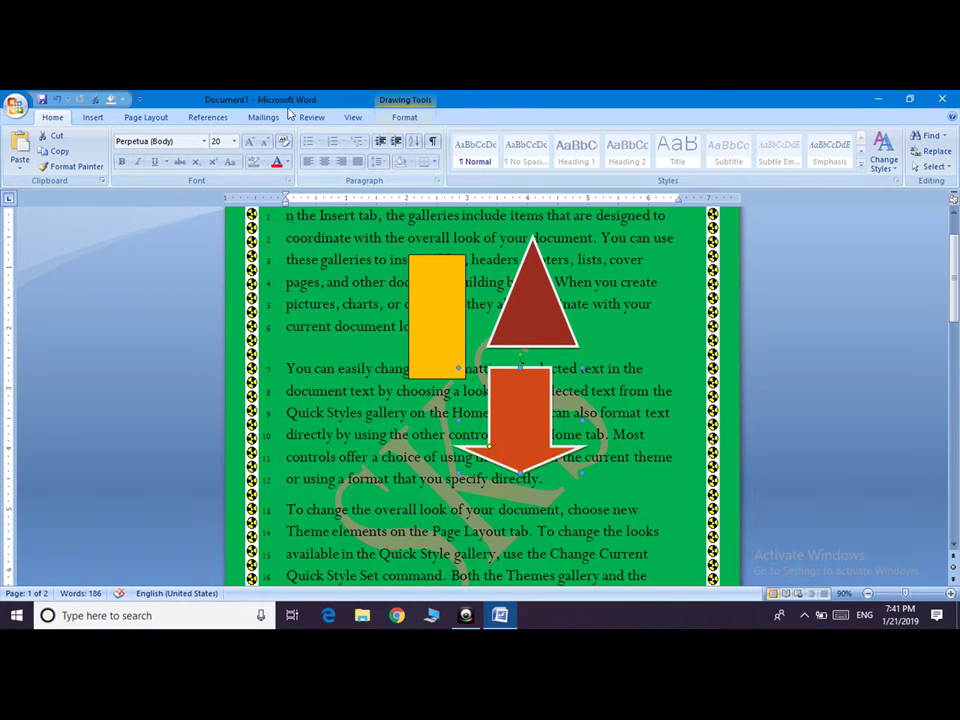
left_click(148, 117)
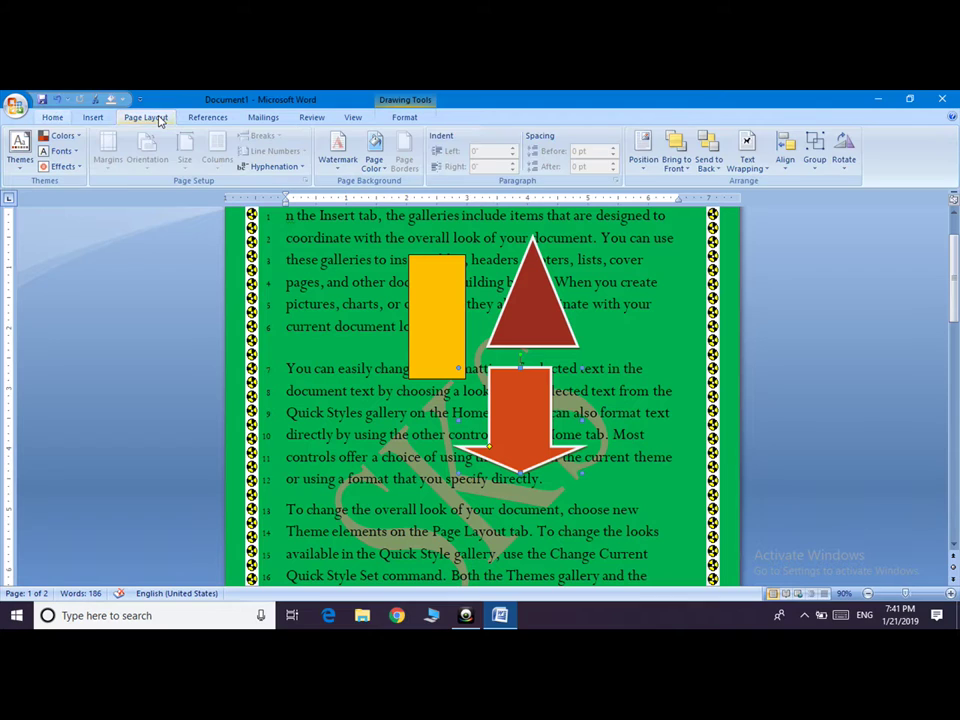
left_click(840, 163)
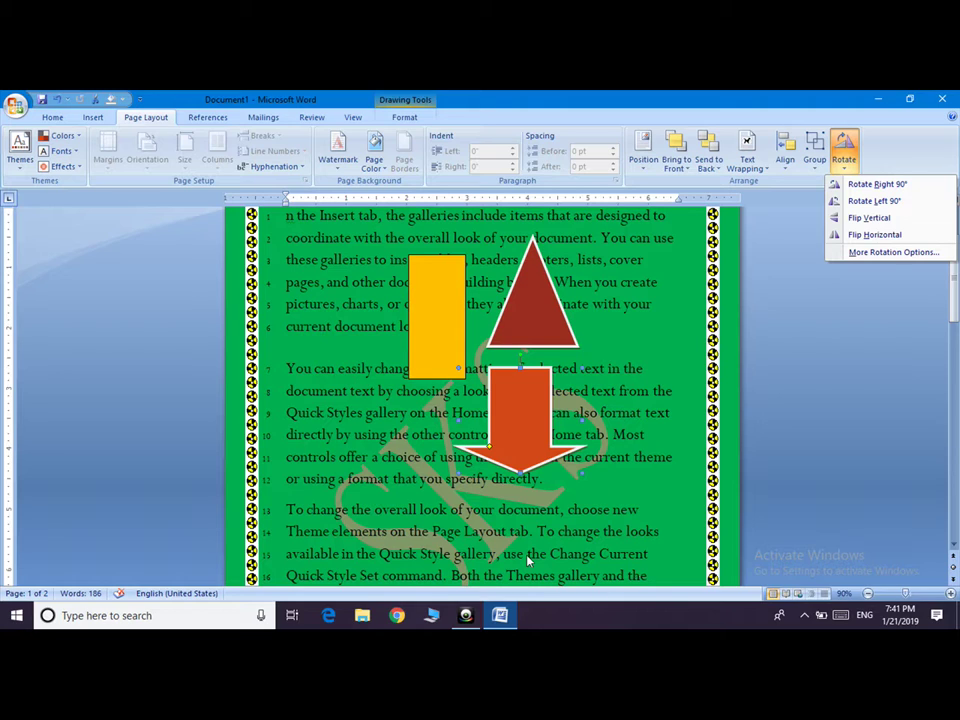
mouse_move(467, 620)
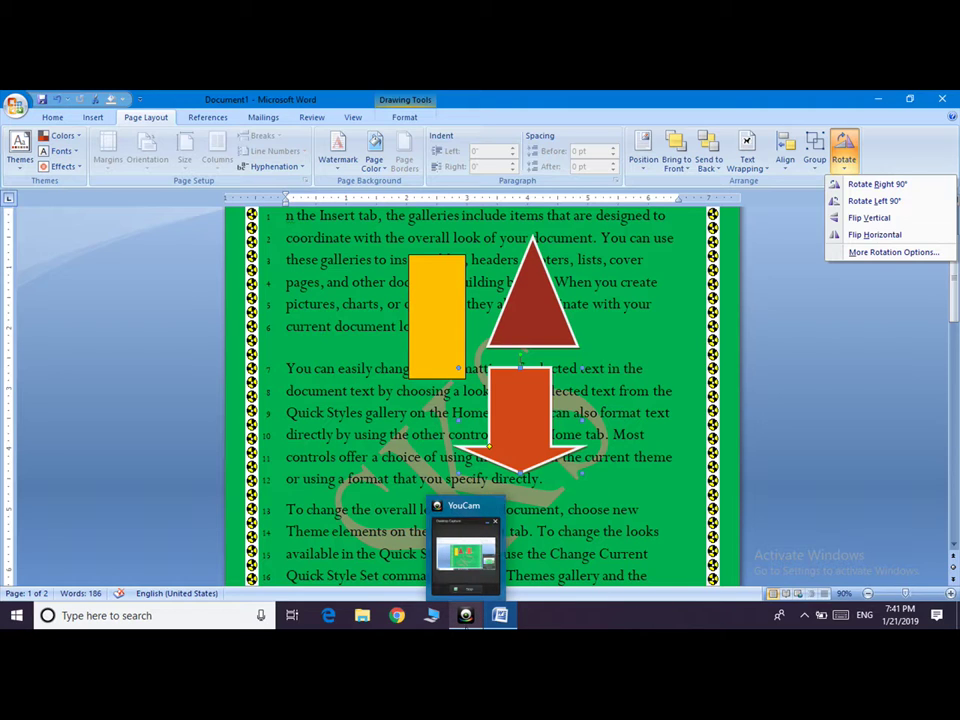